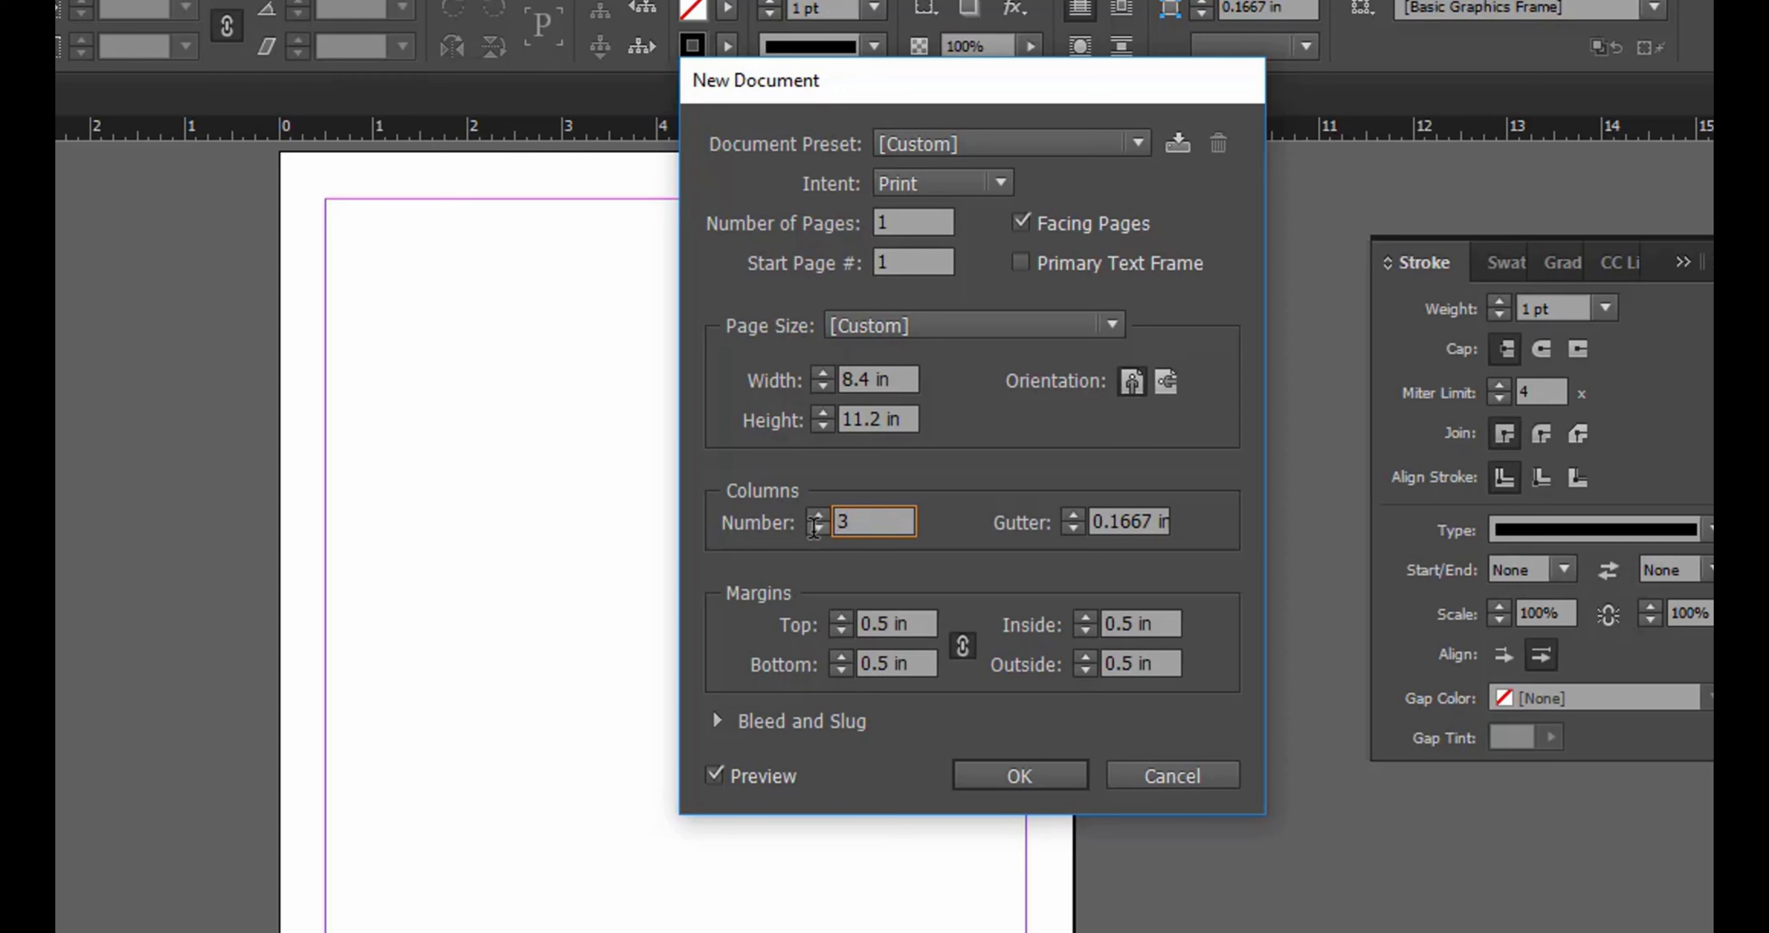
# Step: Divide the new document's page into 3 columns with the gutter at 0.1667 in
pyautogui.press('Tab')
pyautogui.moveTo(846, 96); pyautogui.dragTo(1002, 96)
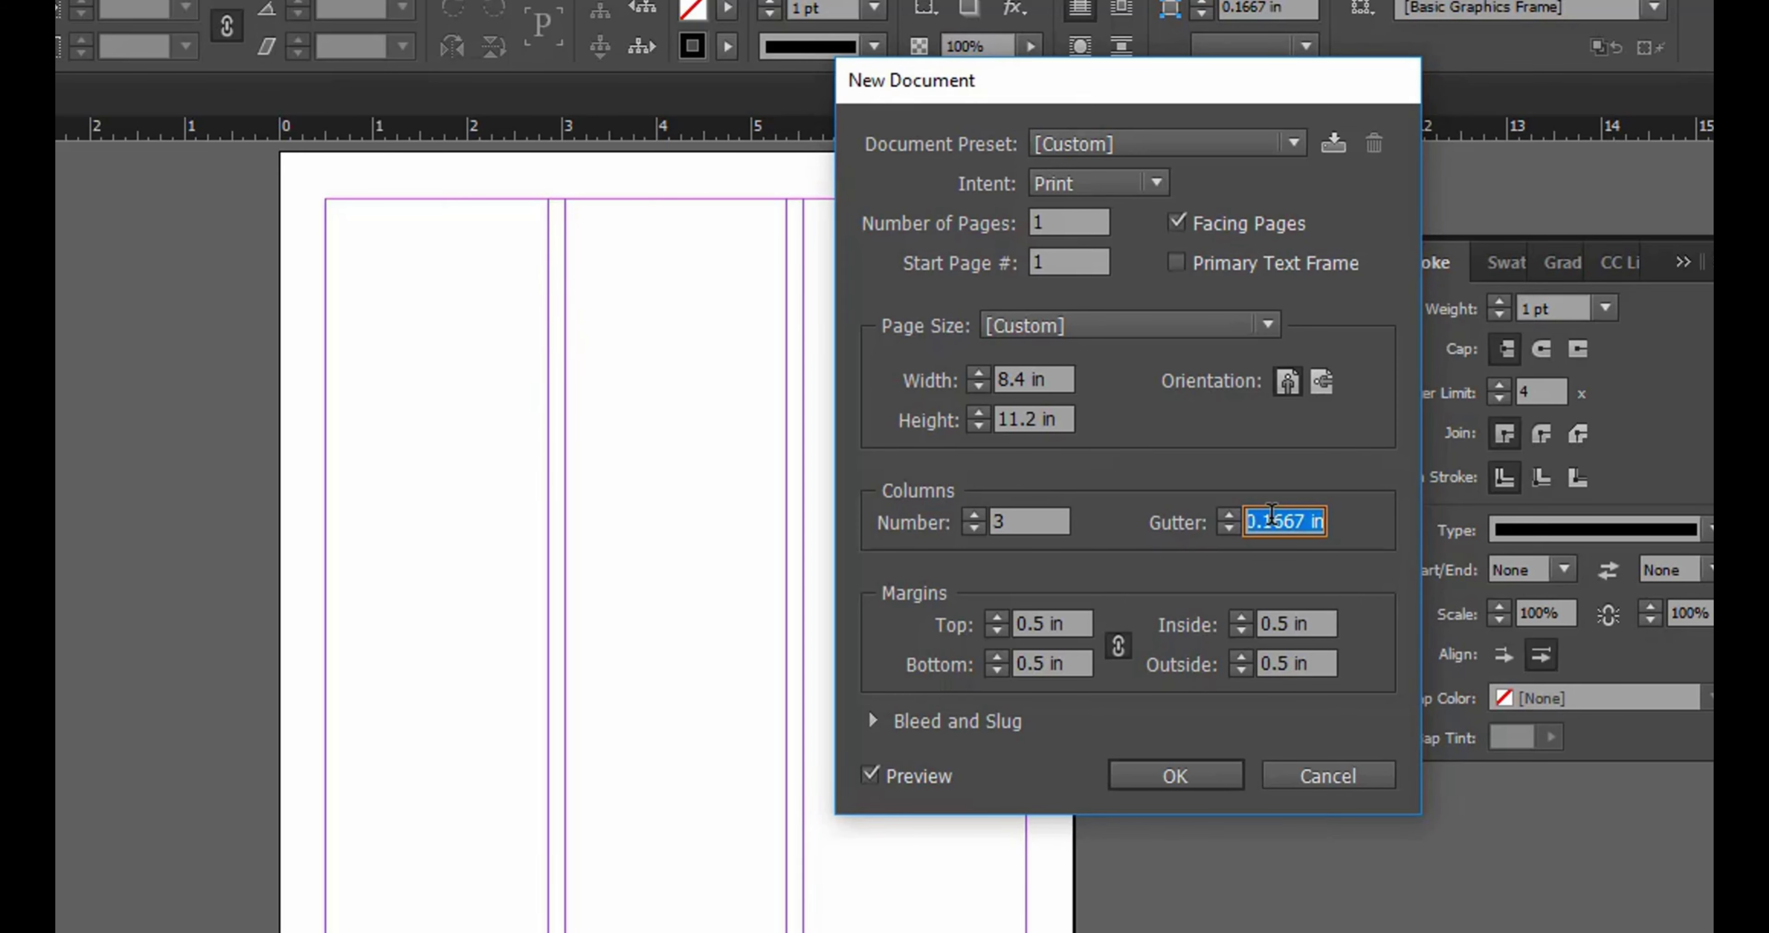
pyautogui.click(1293, 520)
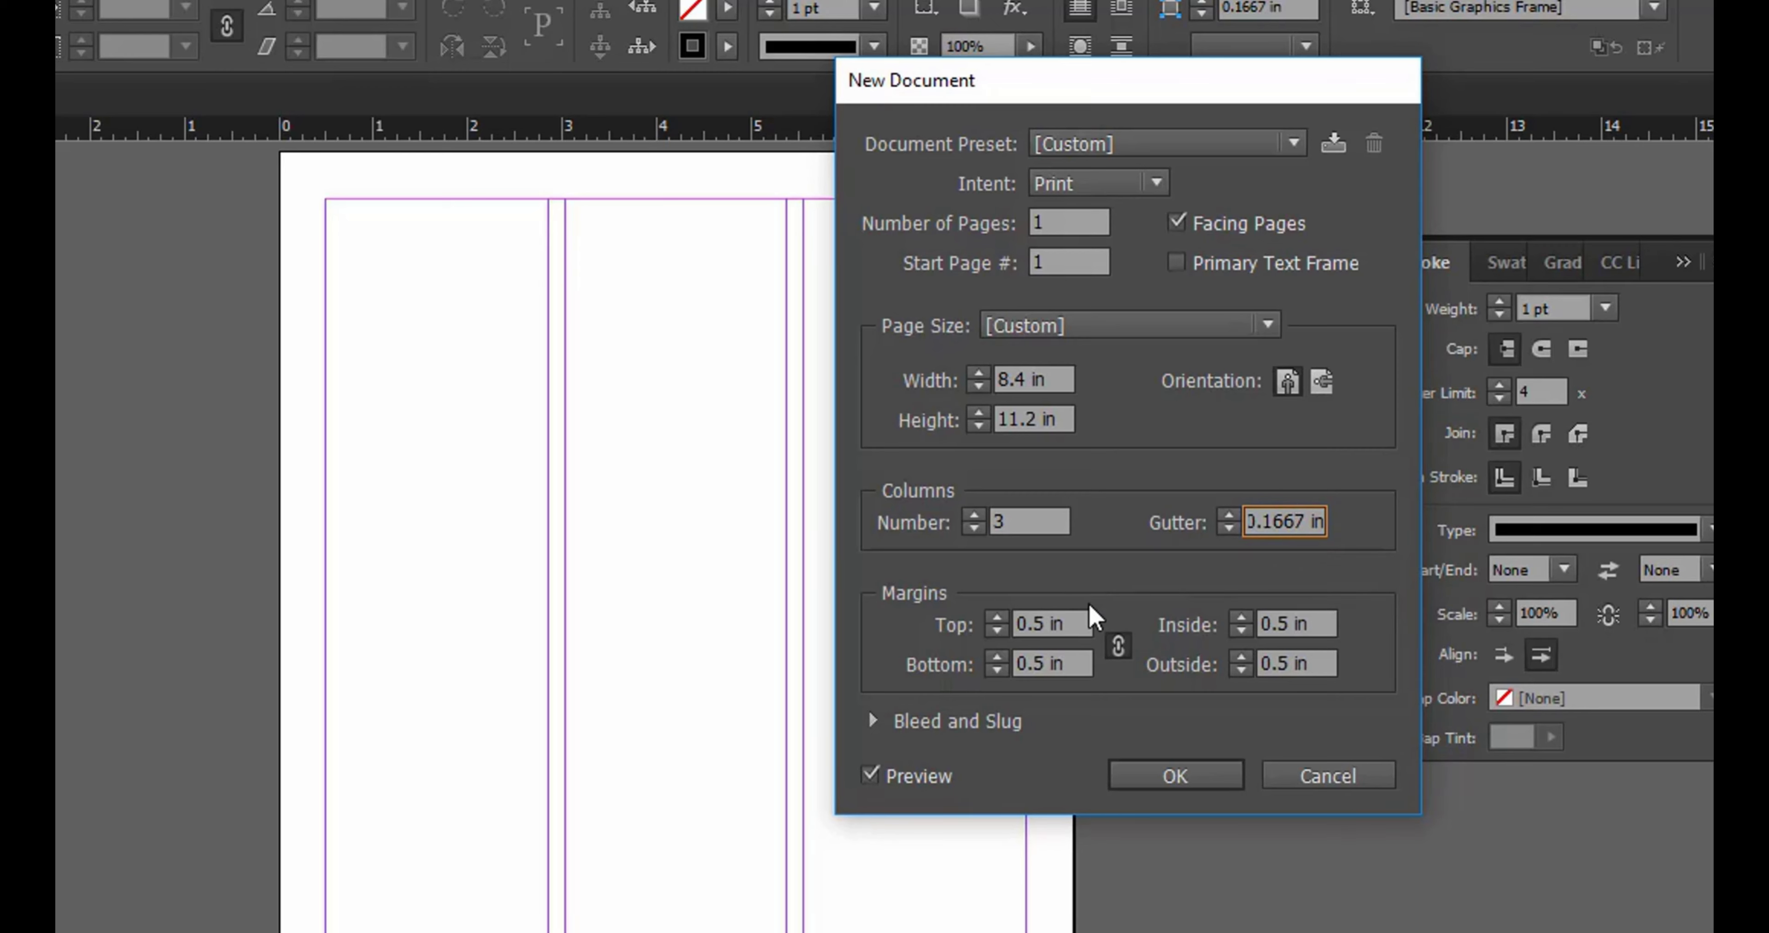
# Step: Set all four page margins together to 0.9 in
pyautogui.click(1116, 645)
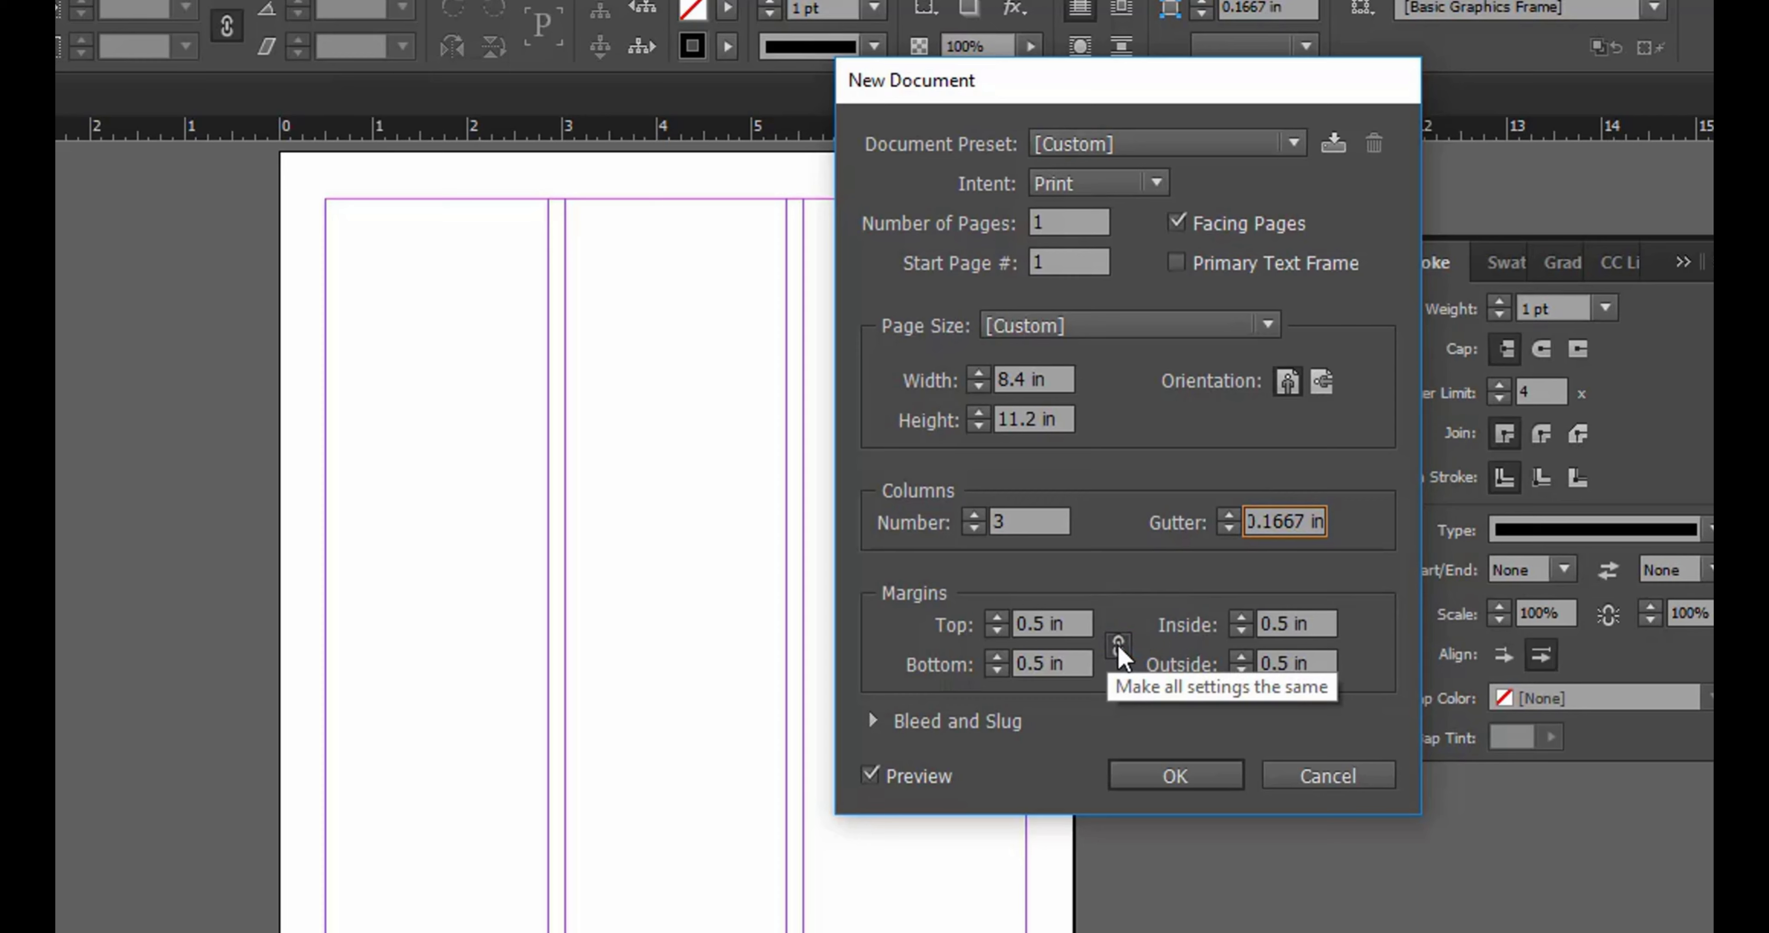
pyautogui.click(1078, 624)
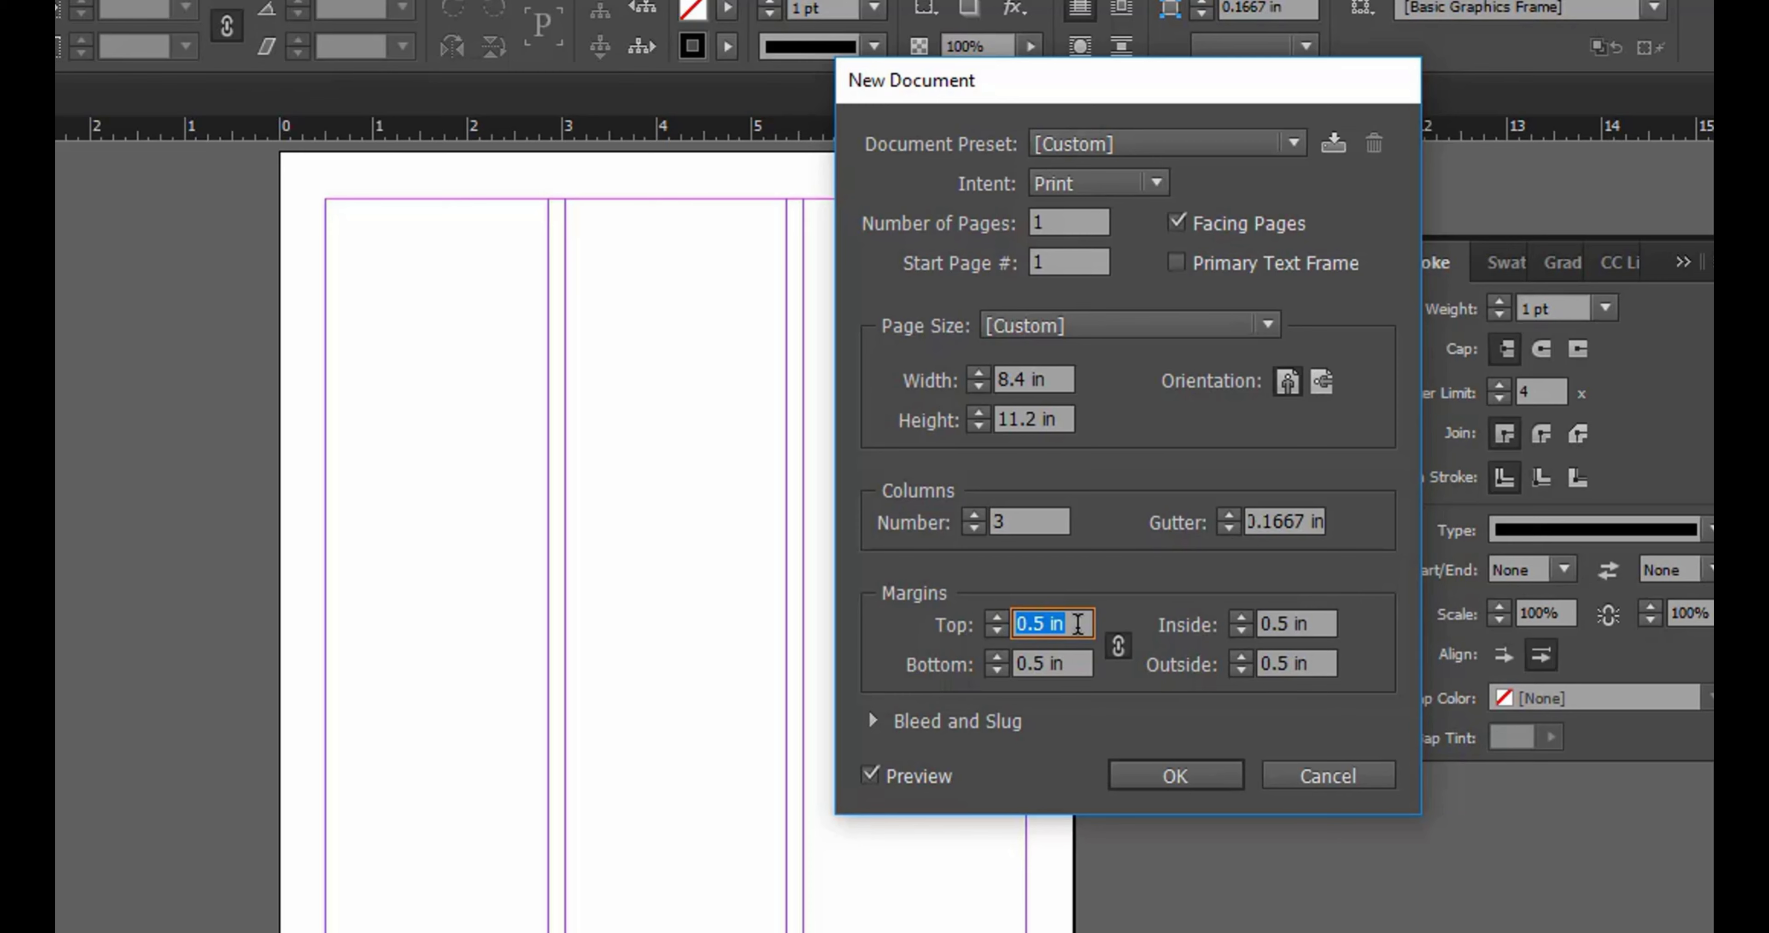
pyautogui.write('.9')
pyautogui.press('Tab')
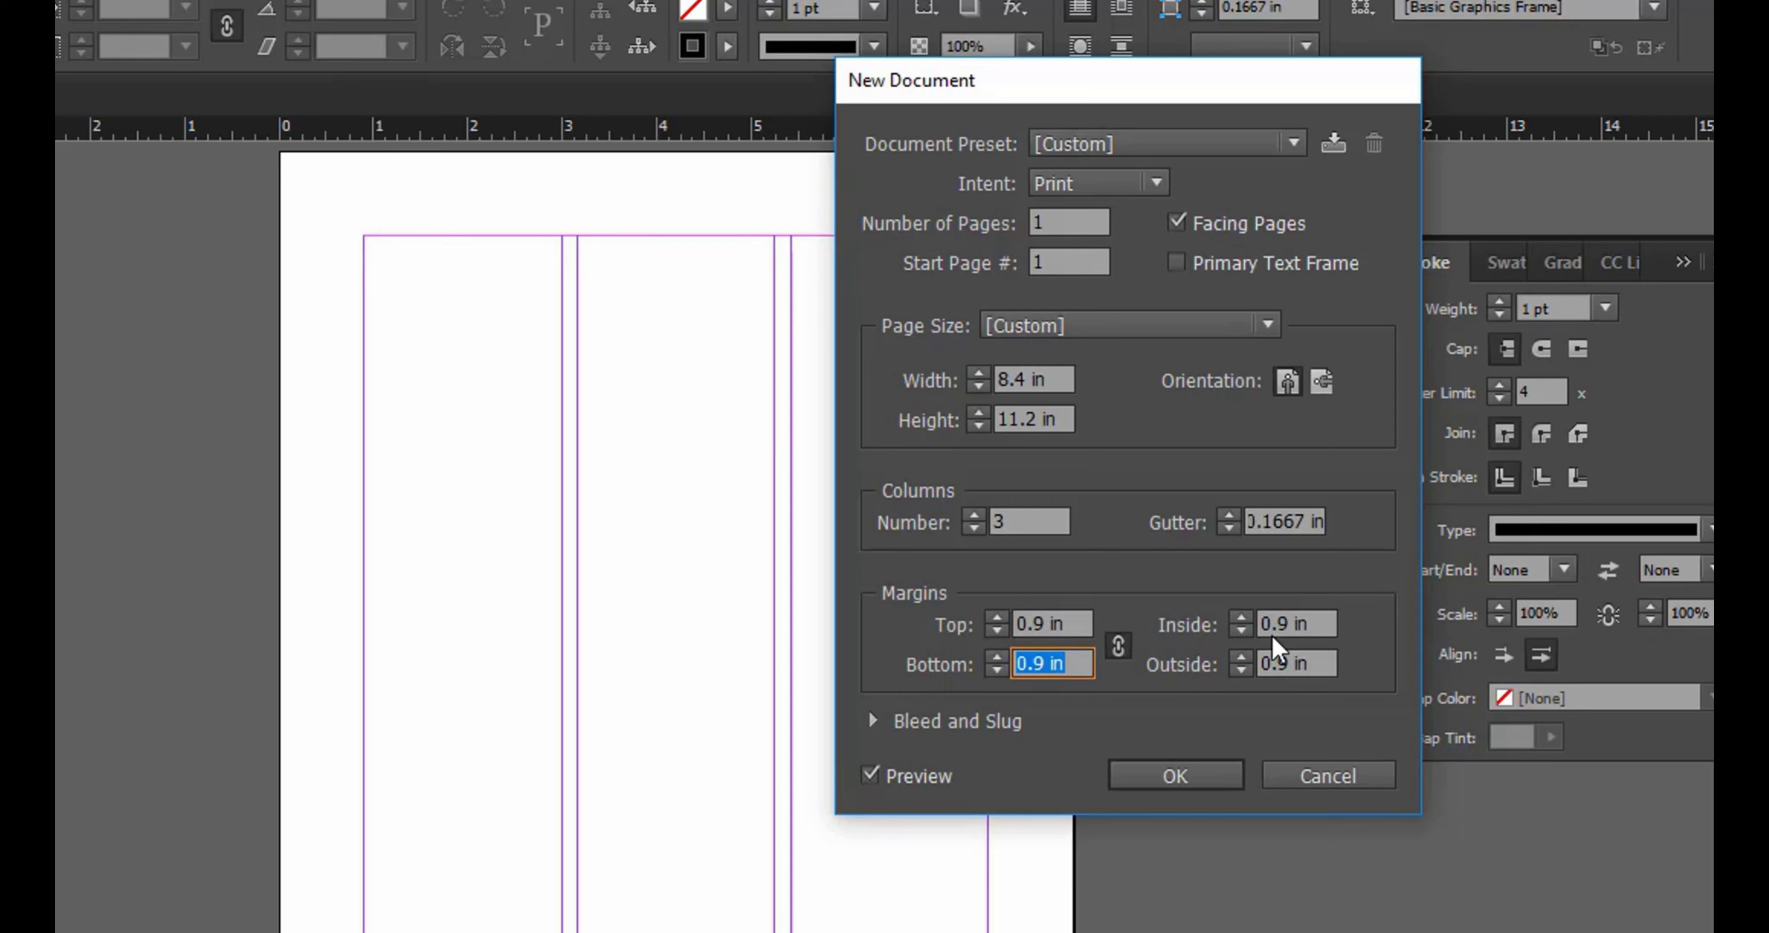
# Step: Unlink the margins and set the bottom, inside and outside margins to 0.7 in each
pyautogui.click(1117, 645)
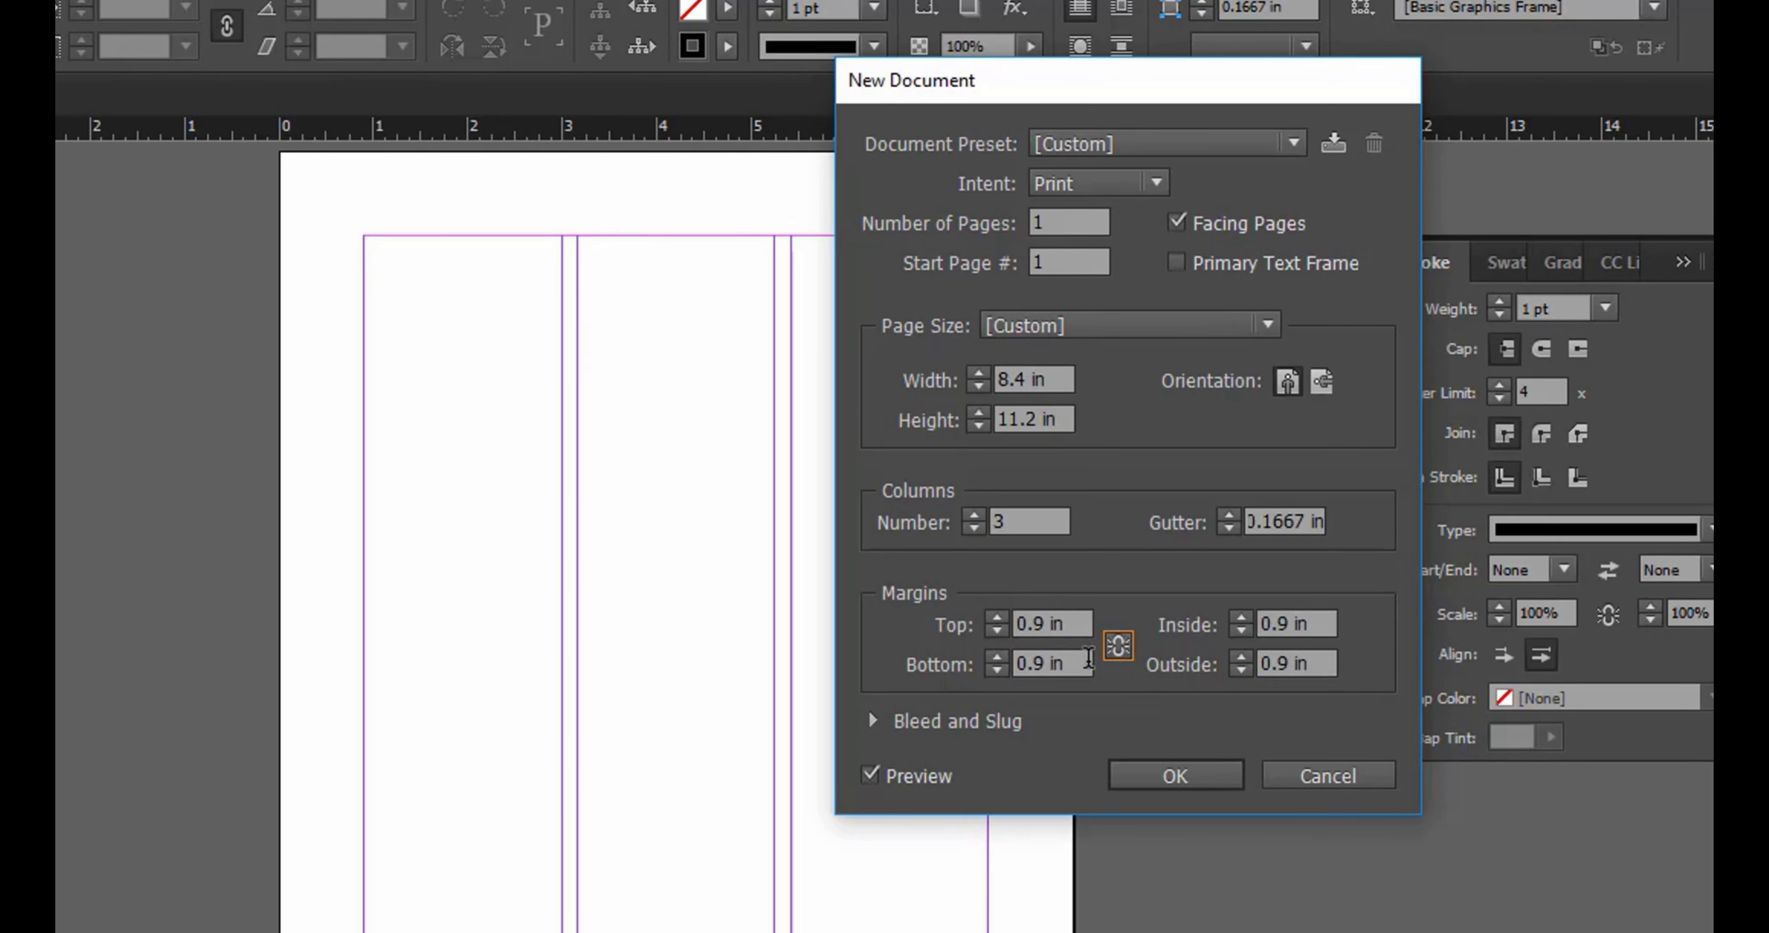
pyautogui.moveTo(1088, 660); pyautogui.dragTo(891, 670)
pyautogui.write('0.7')
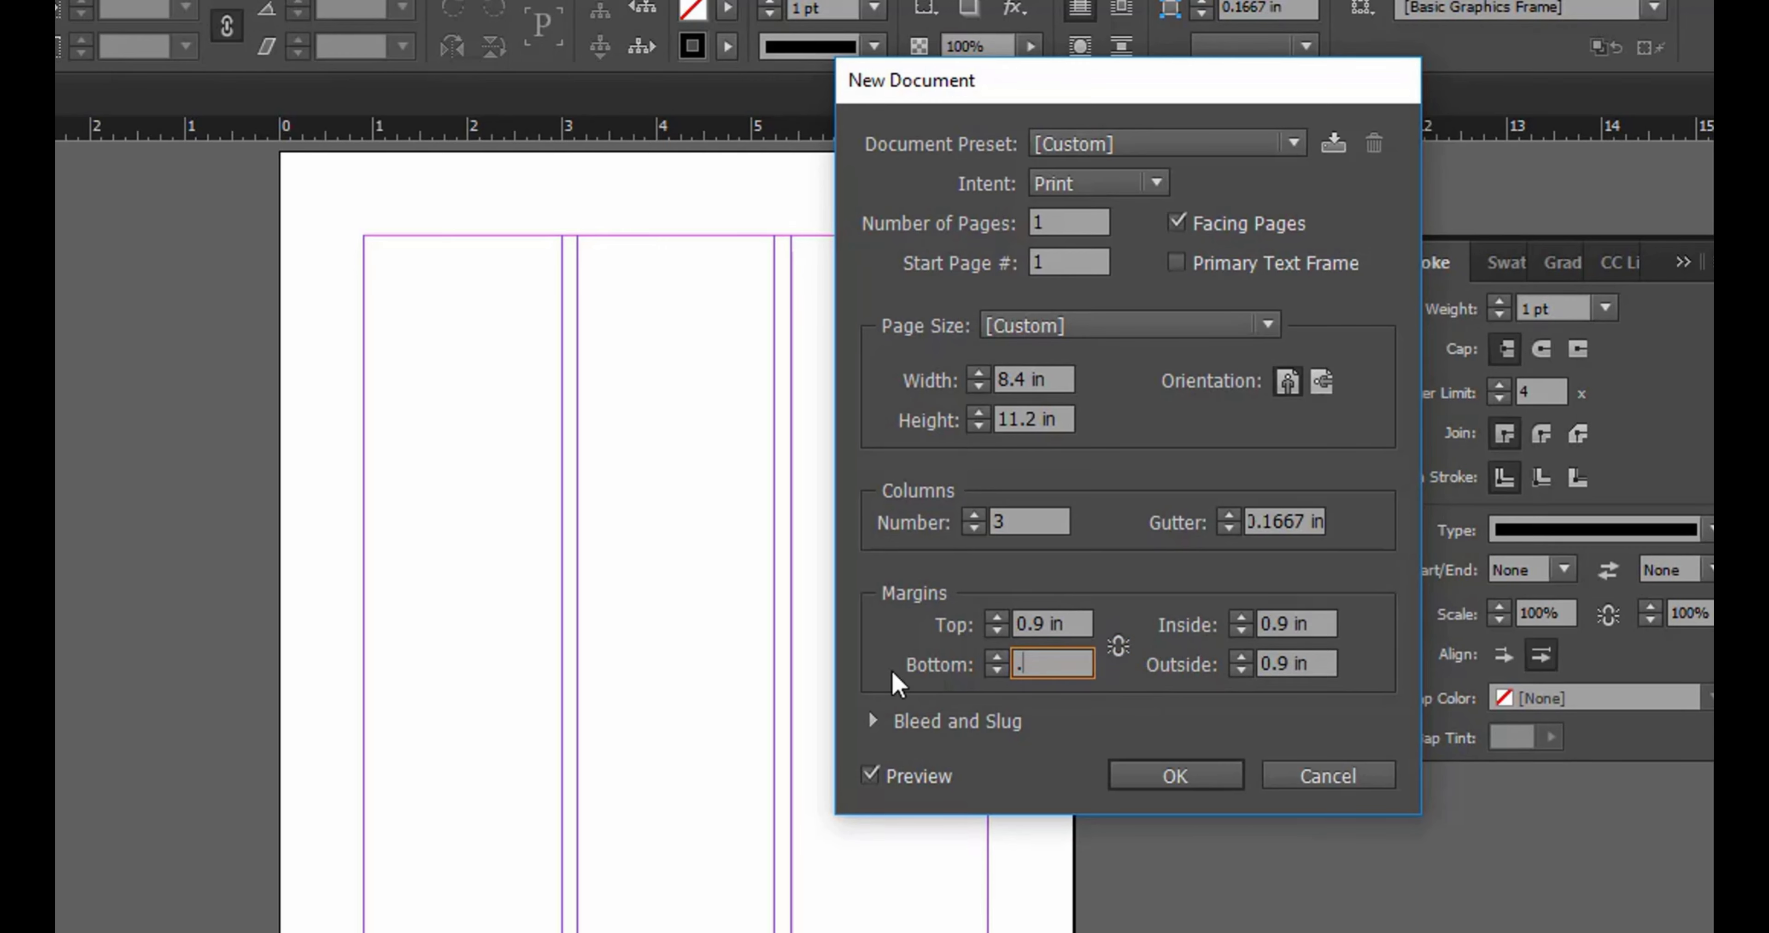
pyautogui.press('Tab')
pyautogui.press('Tab')
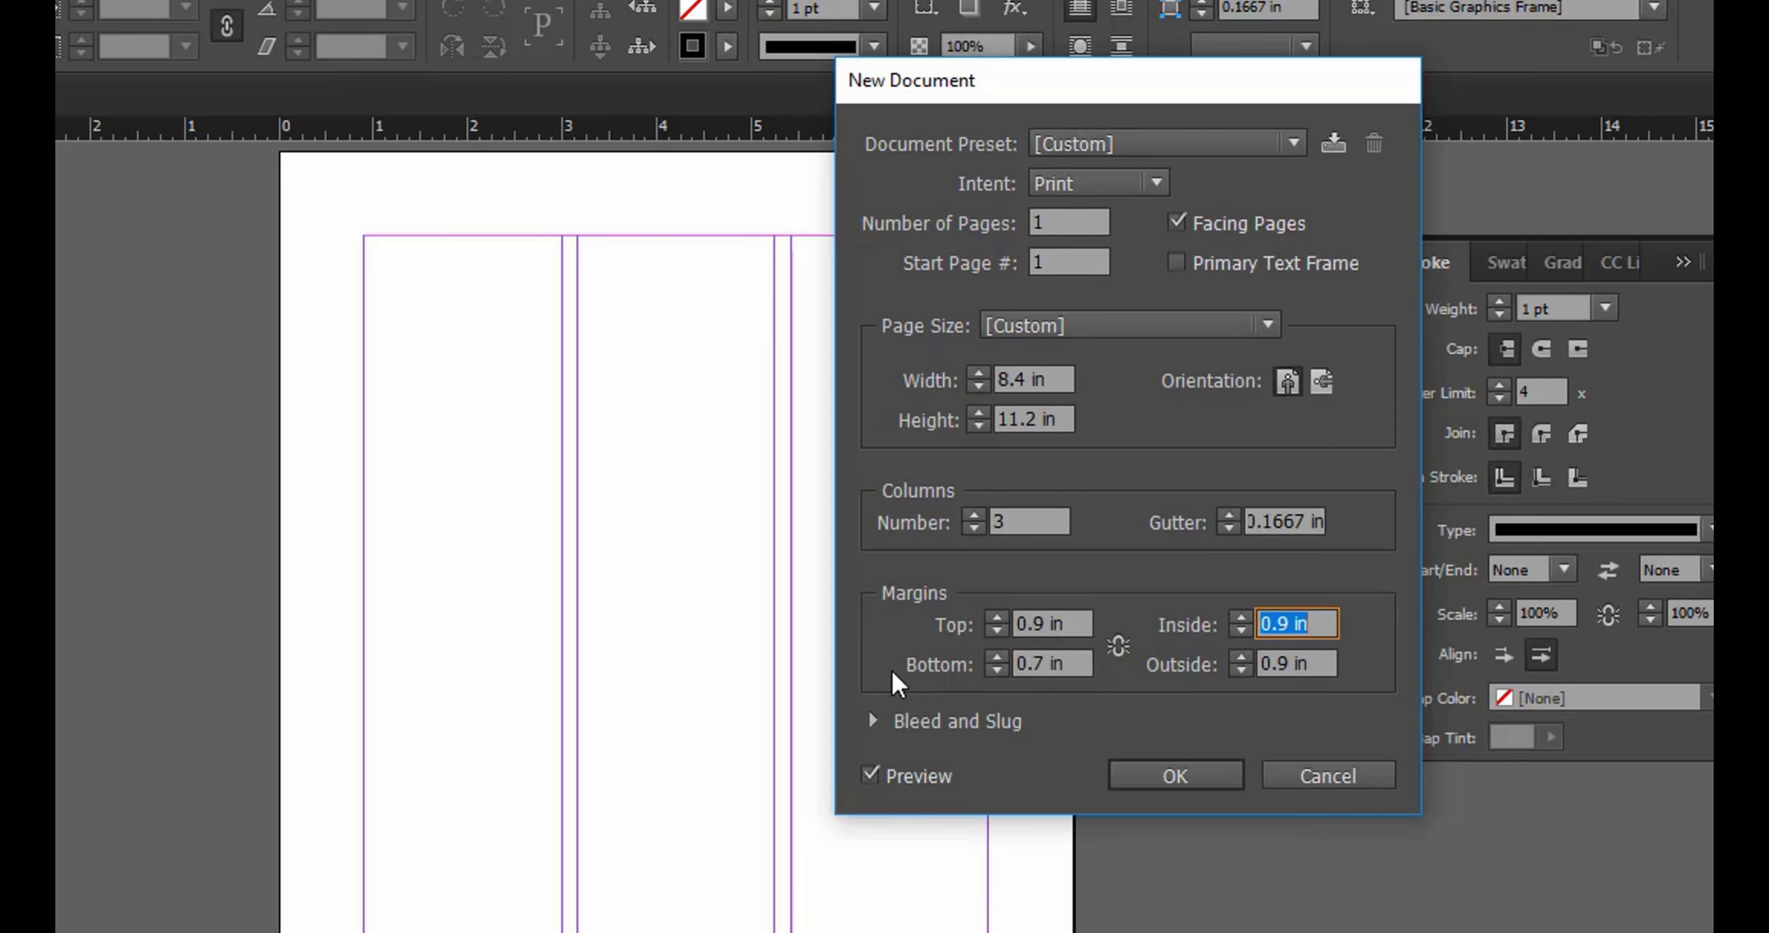
pyautogui.write('0.7')
pyautogui.press('Tab')
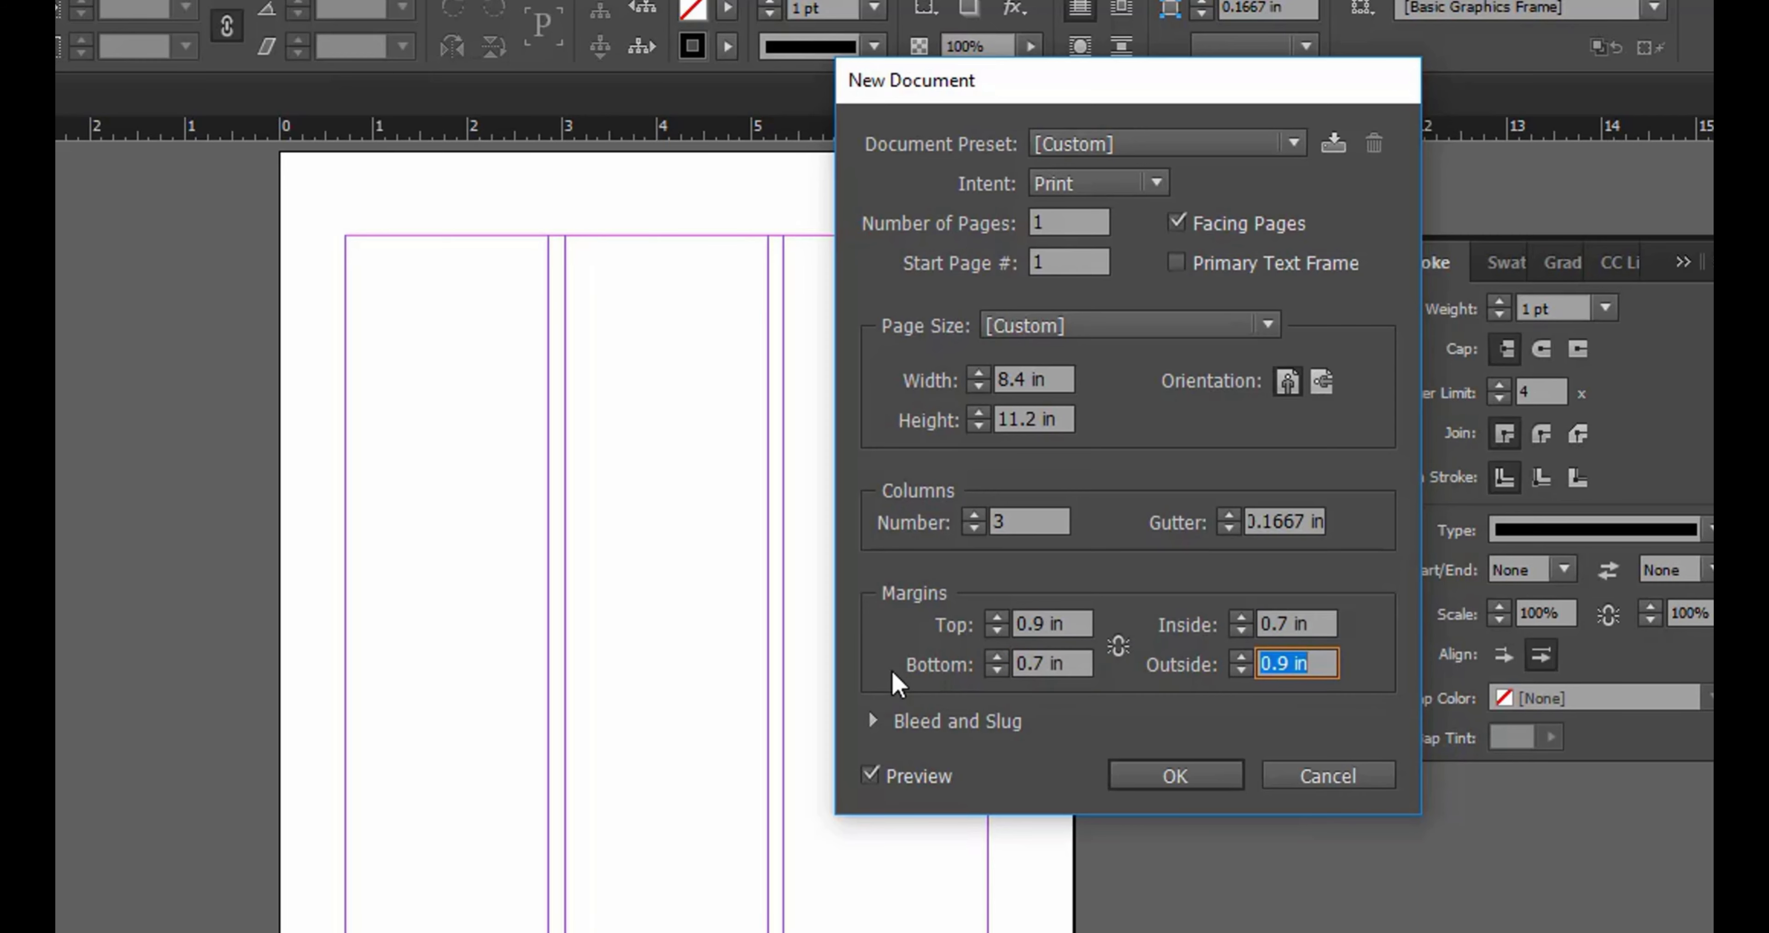
pyautogui.write('.7')
pyautogui.press('Tab')
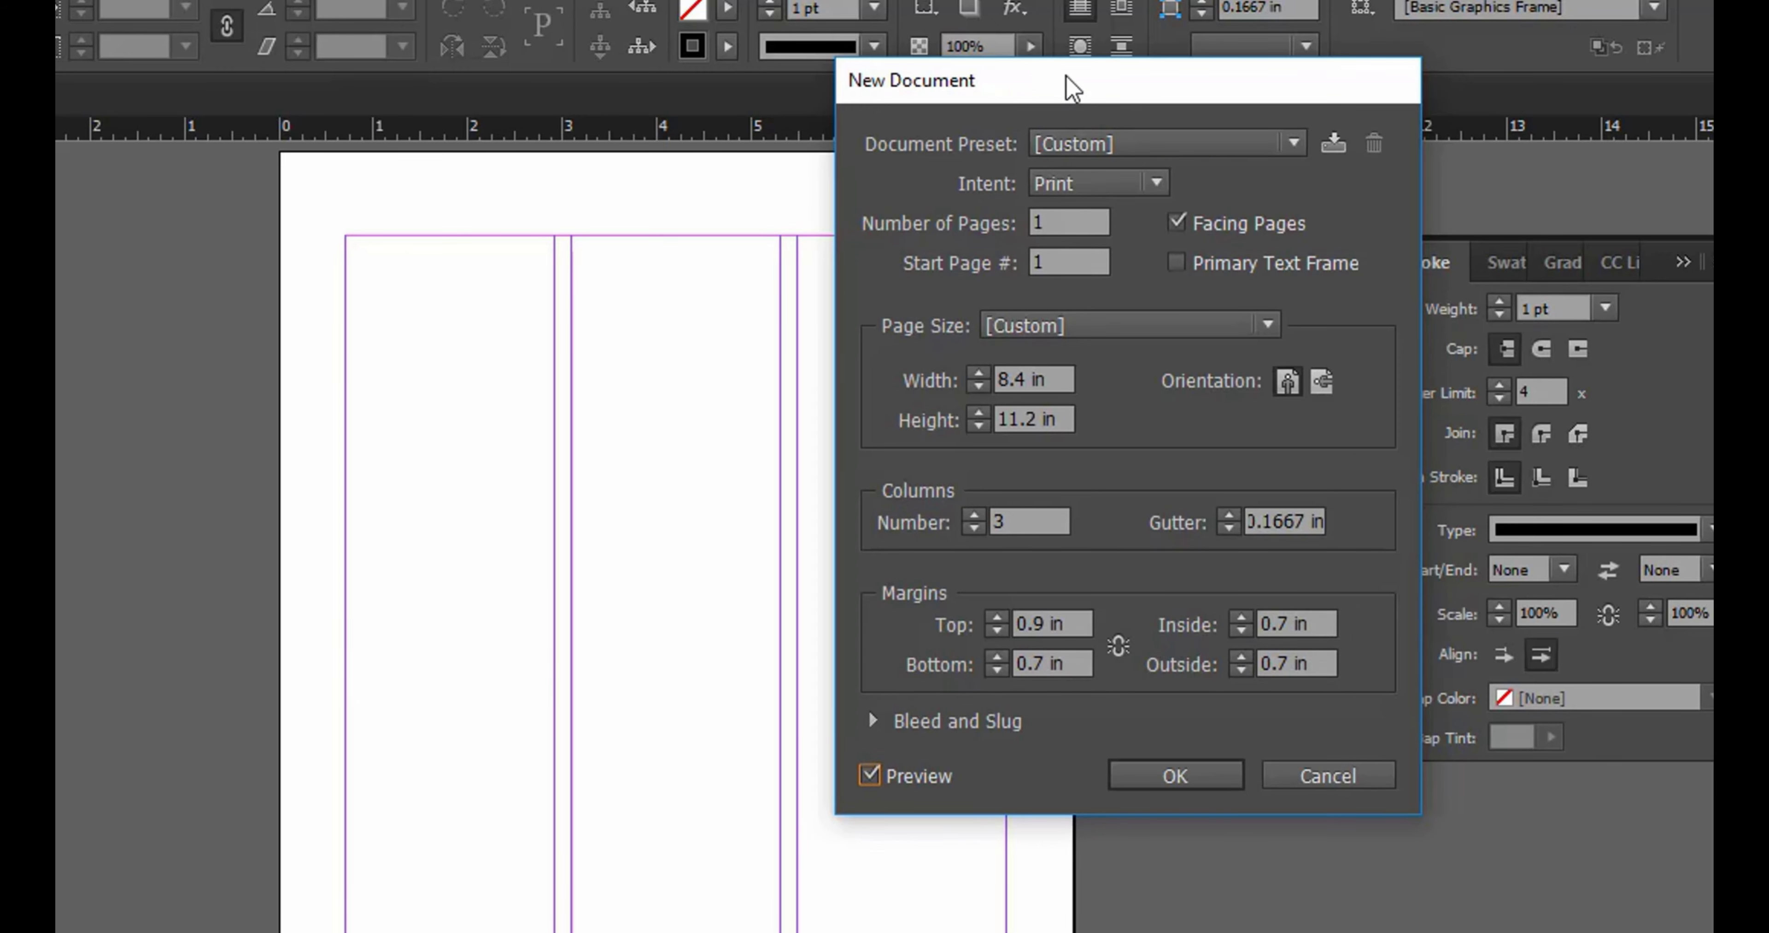
pyautogui.moveTo(1066, 80); pyautogui.dragTo(1163, 79)
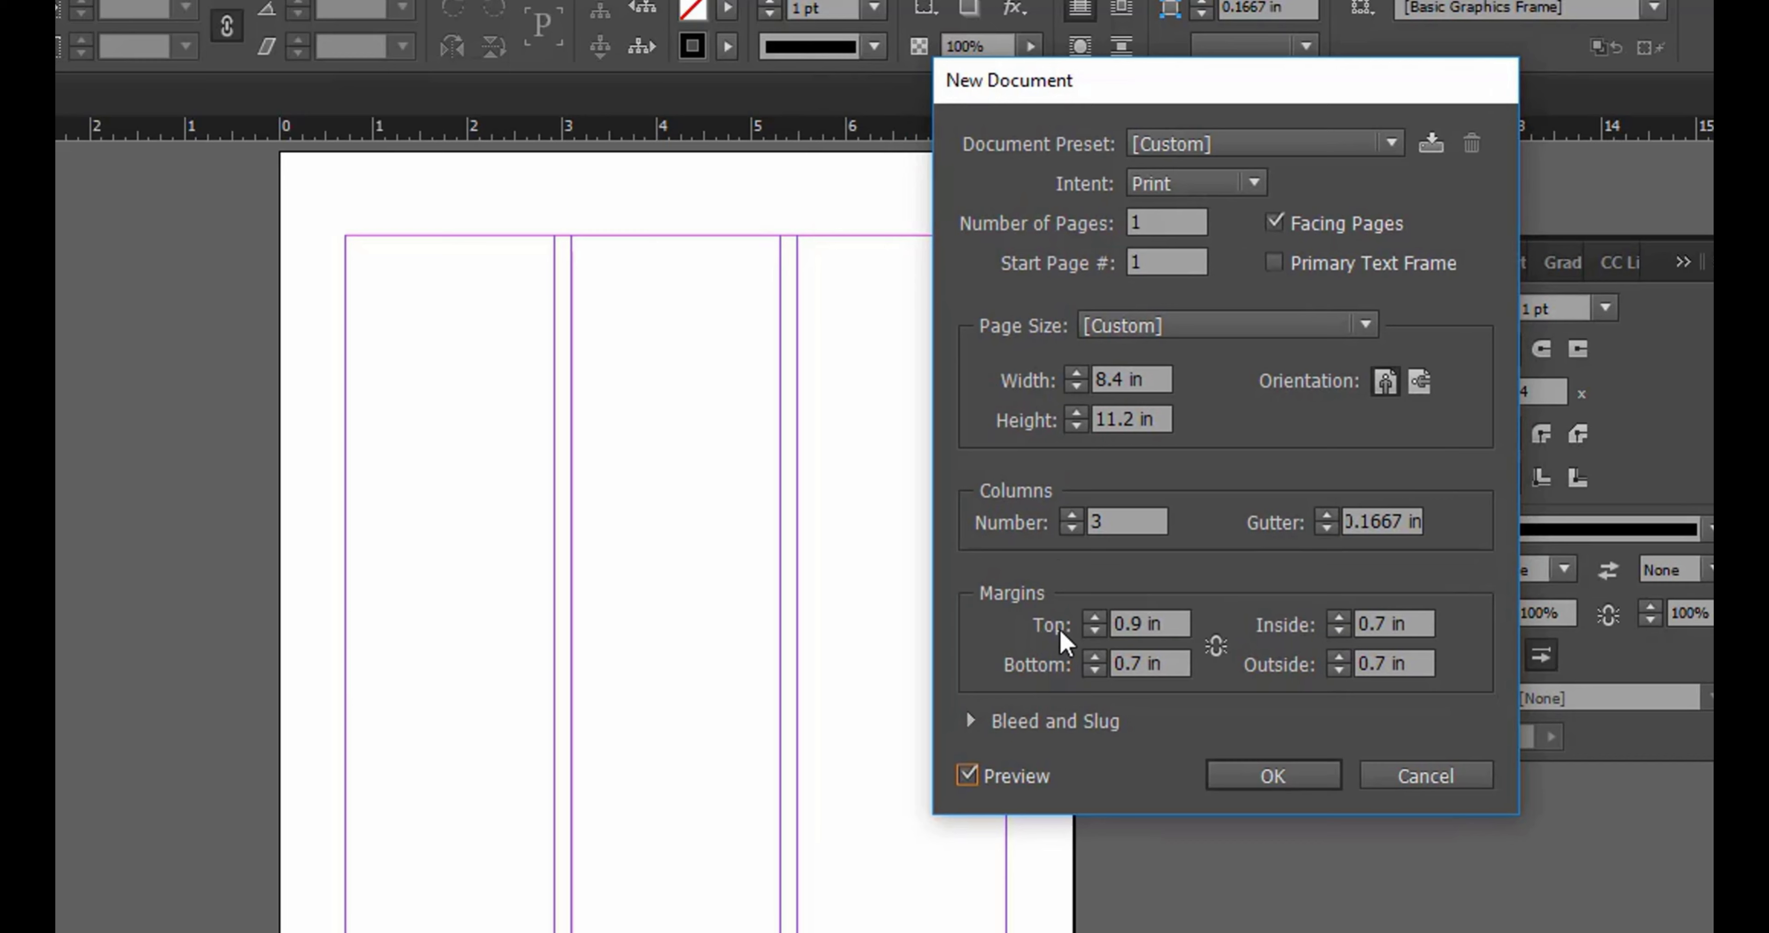
# Step: Review the bleed and slug options and create the document with the chosen settings
pyautogui.click(1272, 776)
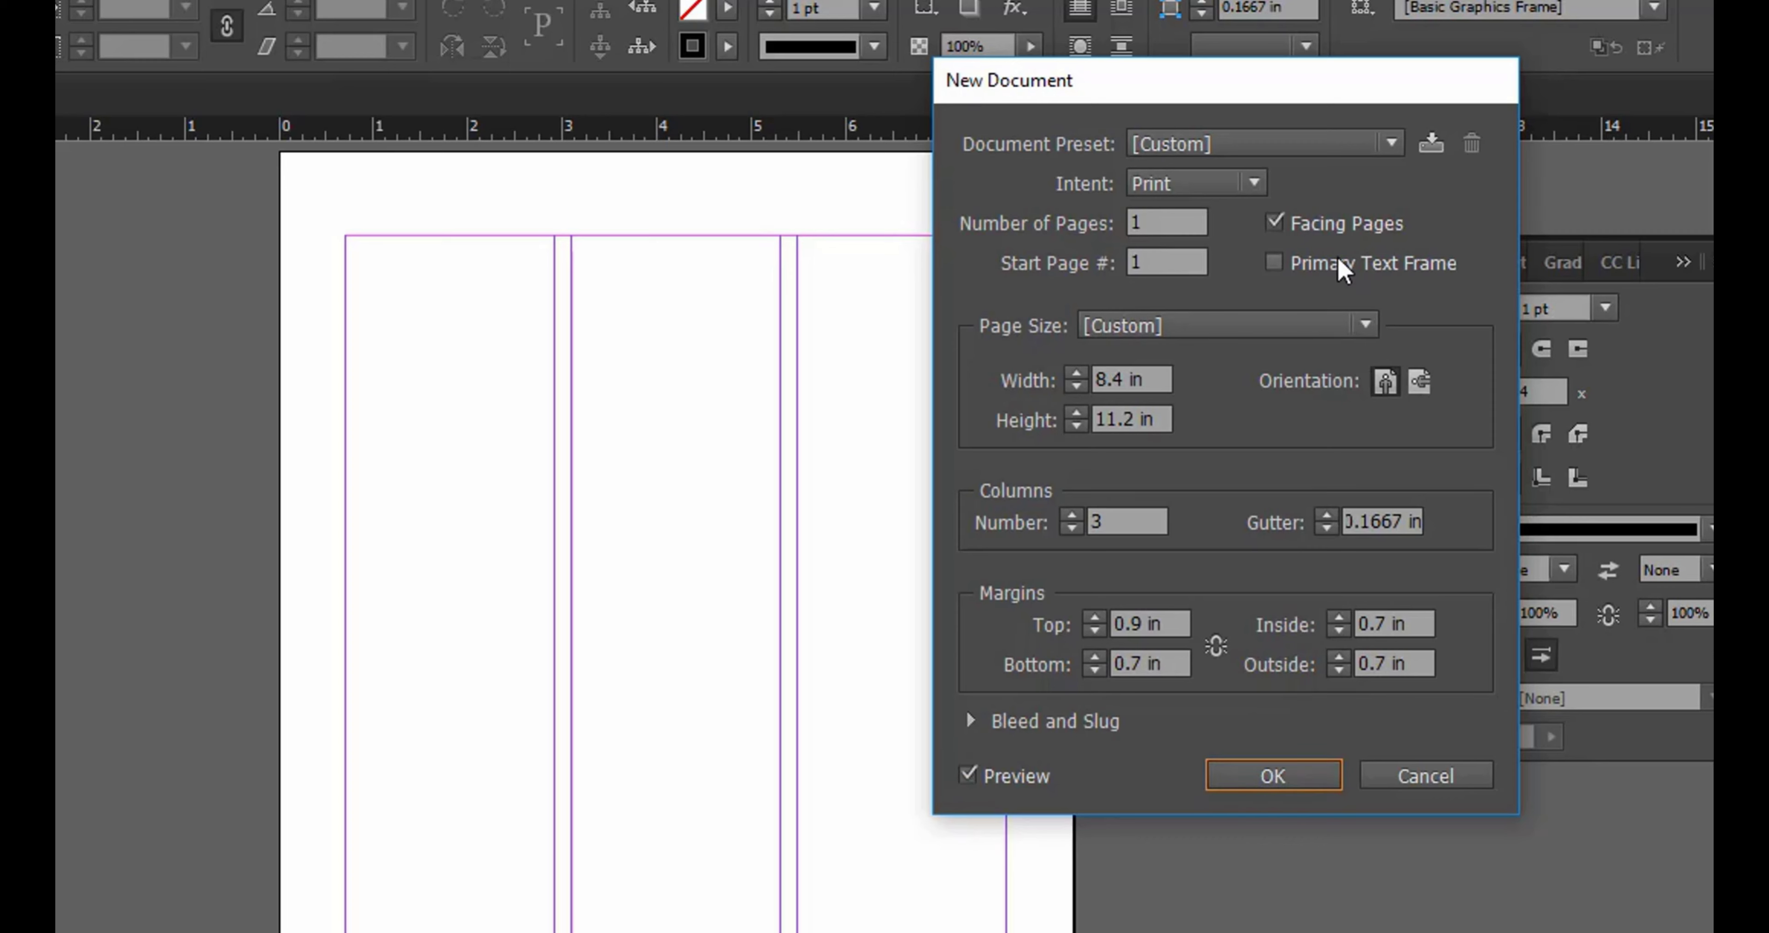
pyautogui.click(1340, 269)
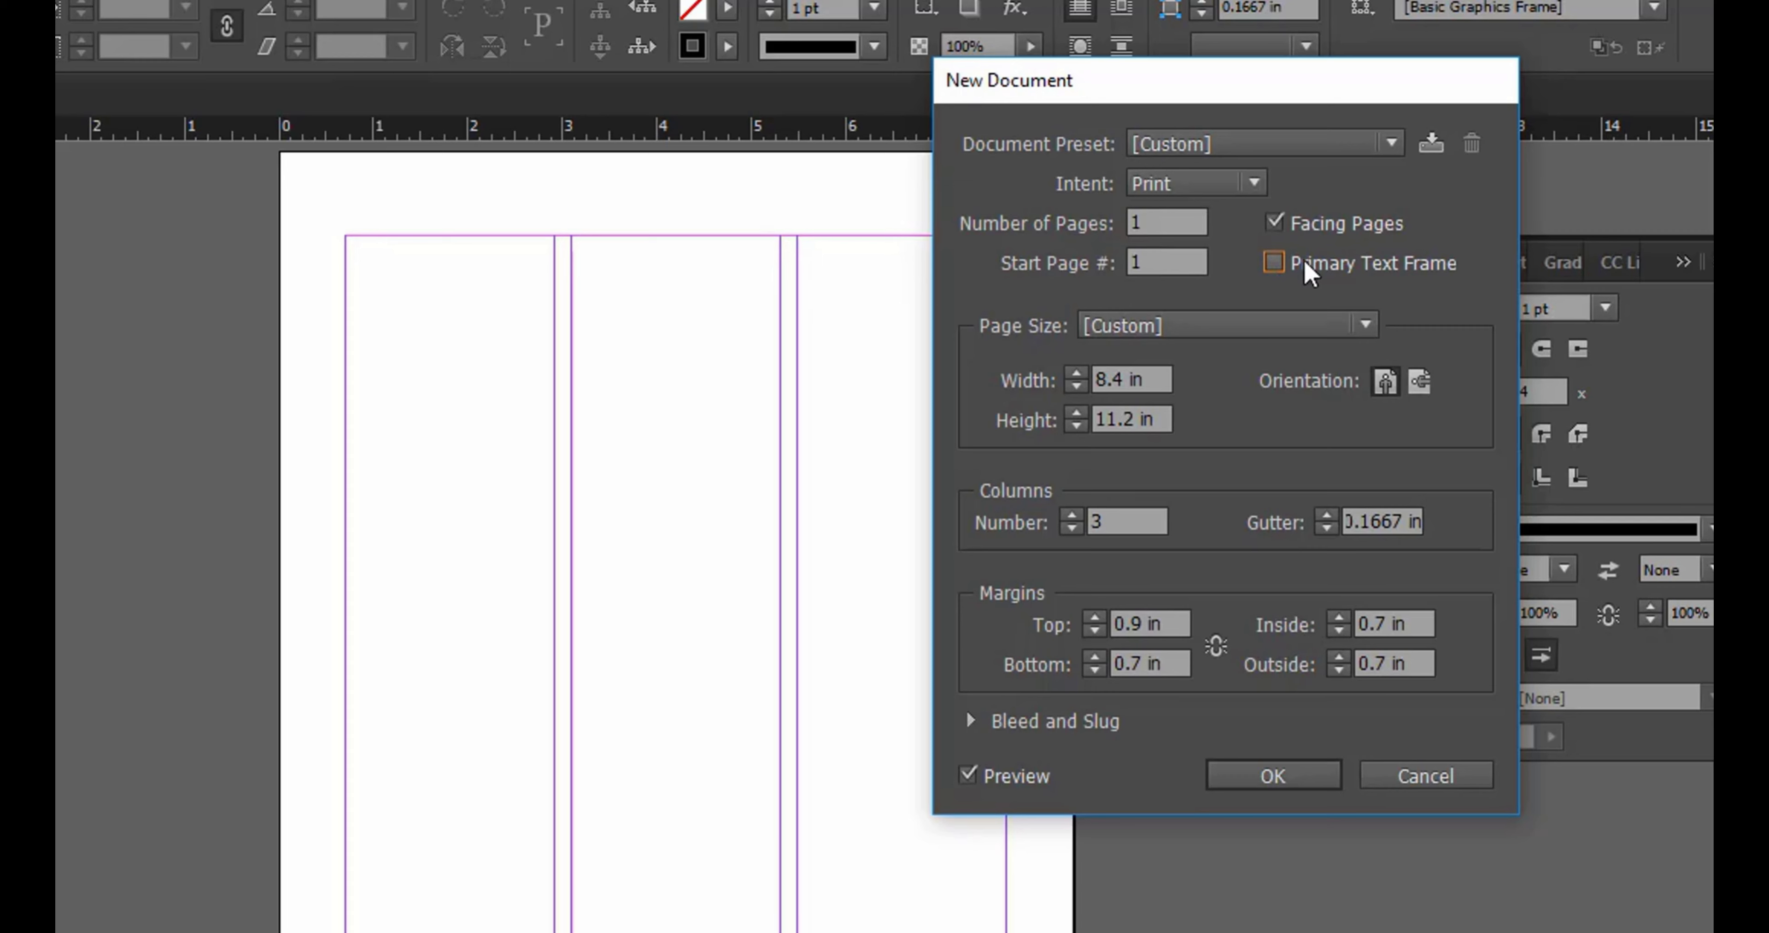
pyautogui.doubleClick(1140, 222)
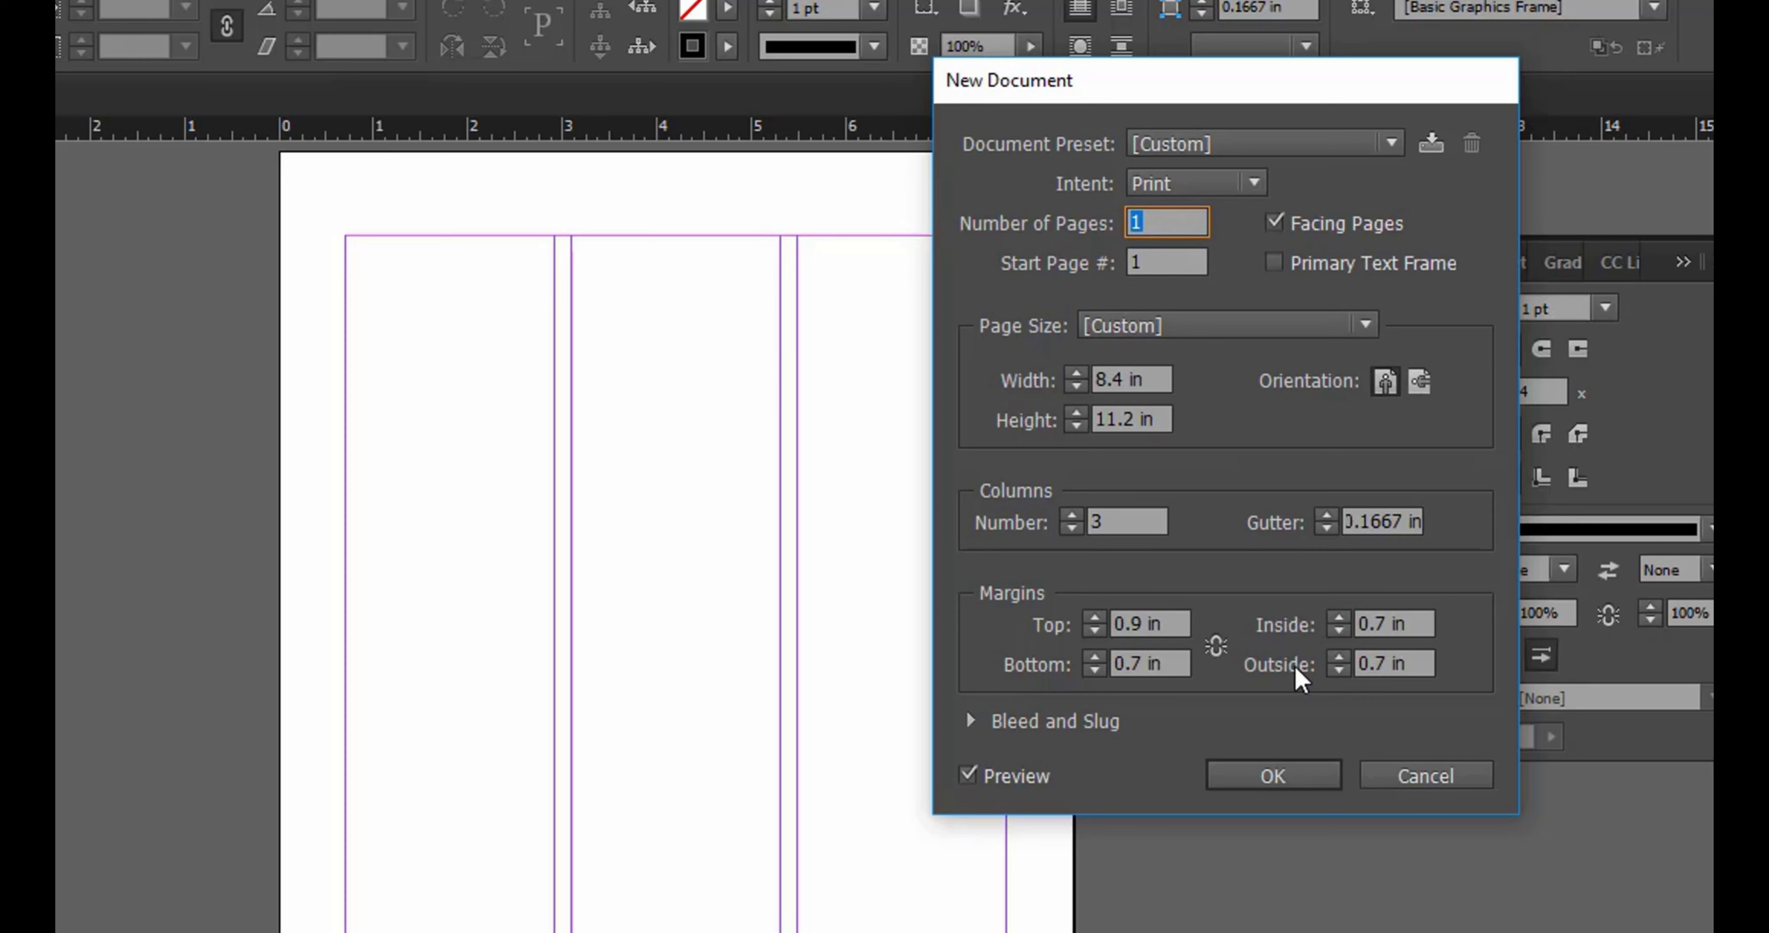
pyautogui.click(1038, 722)
pyautogui.click(971, 719)
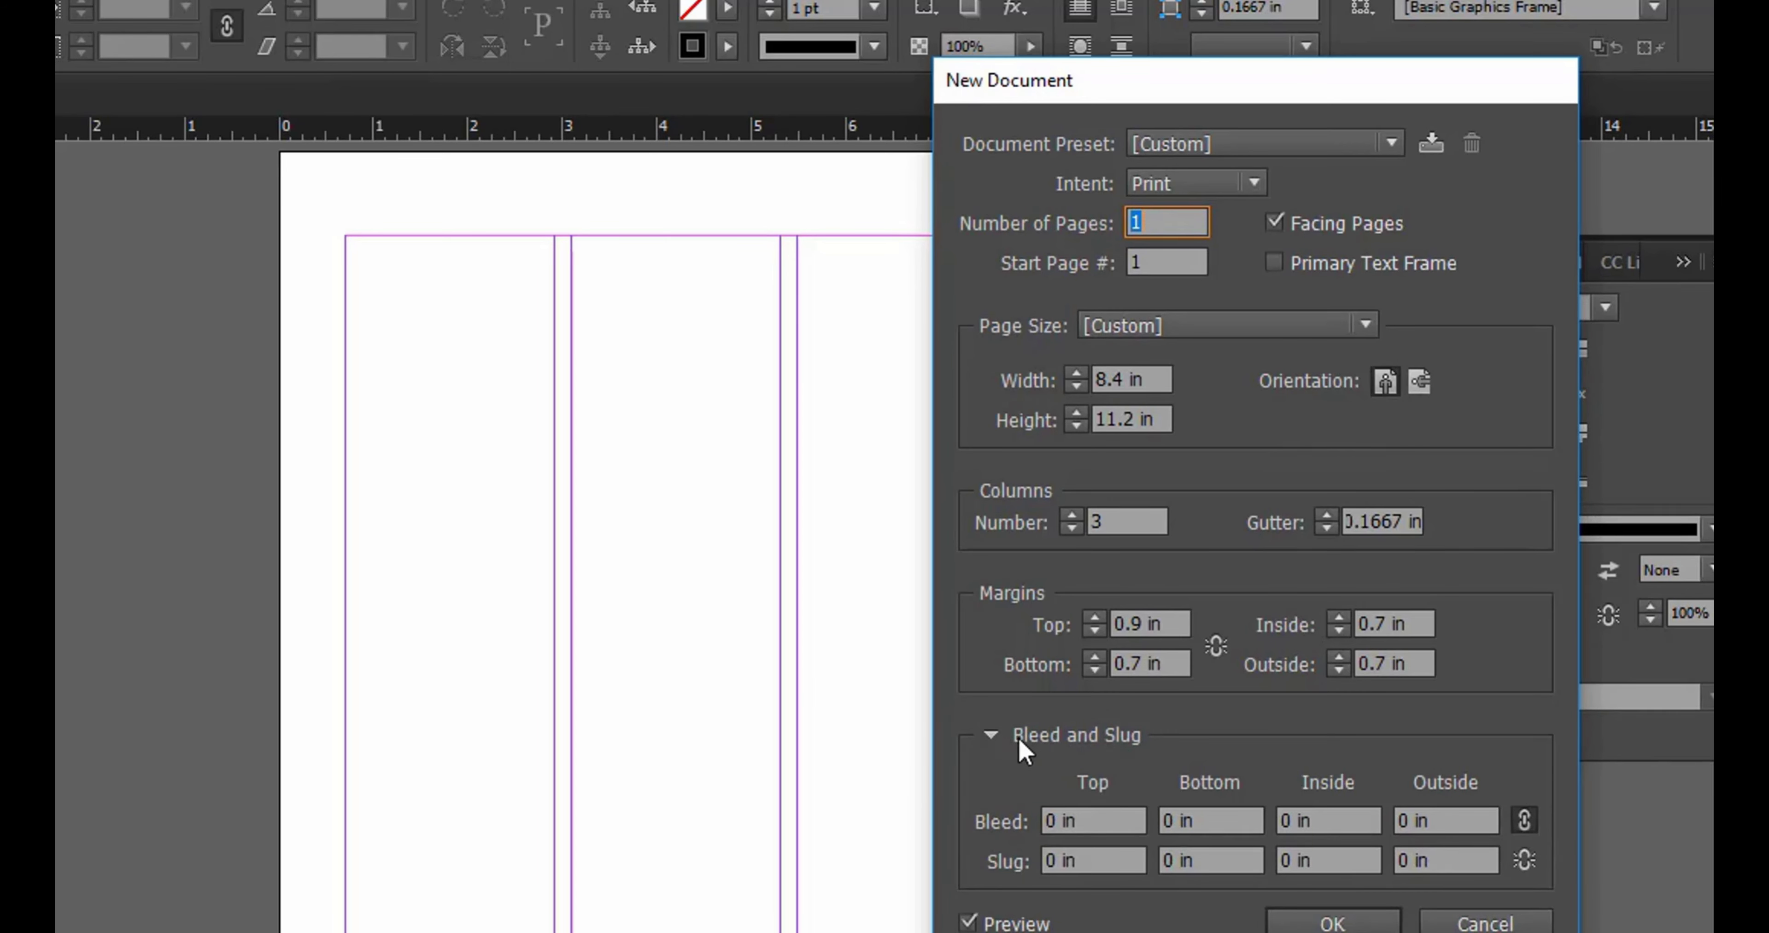
pyautogui.click(1000, 736)
pyautogui.click(991, 734)
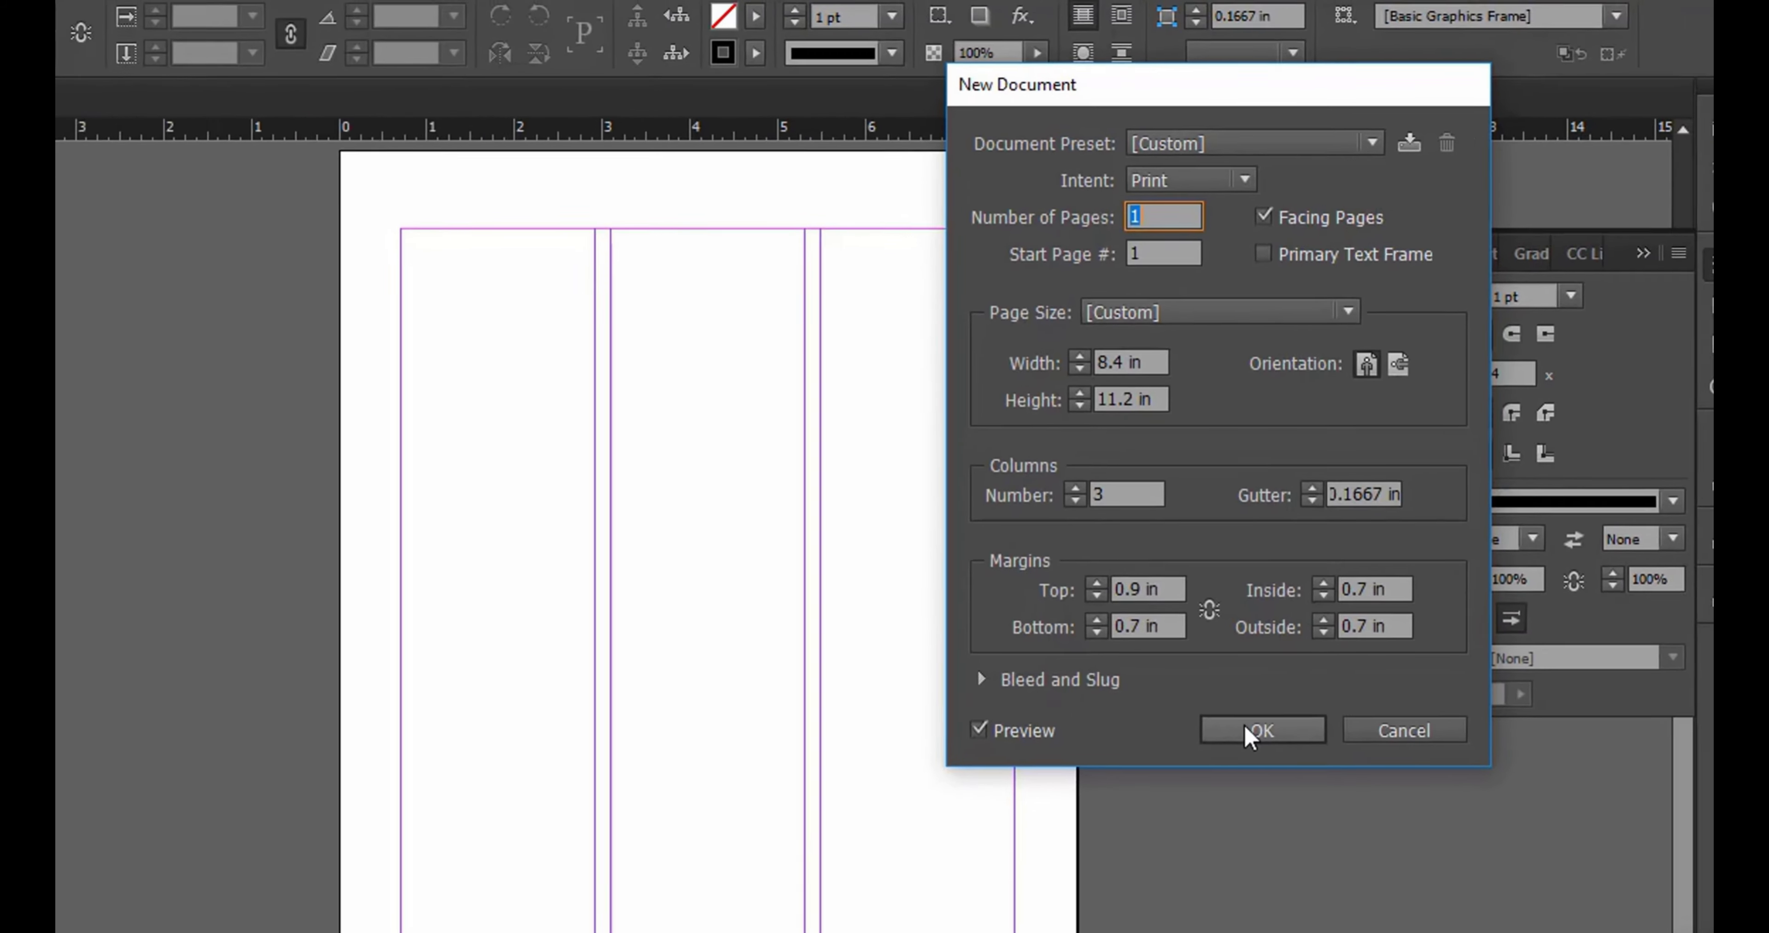
pyautogui.click(1249, 733)
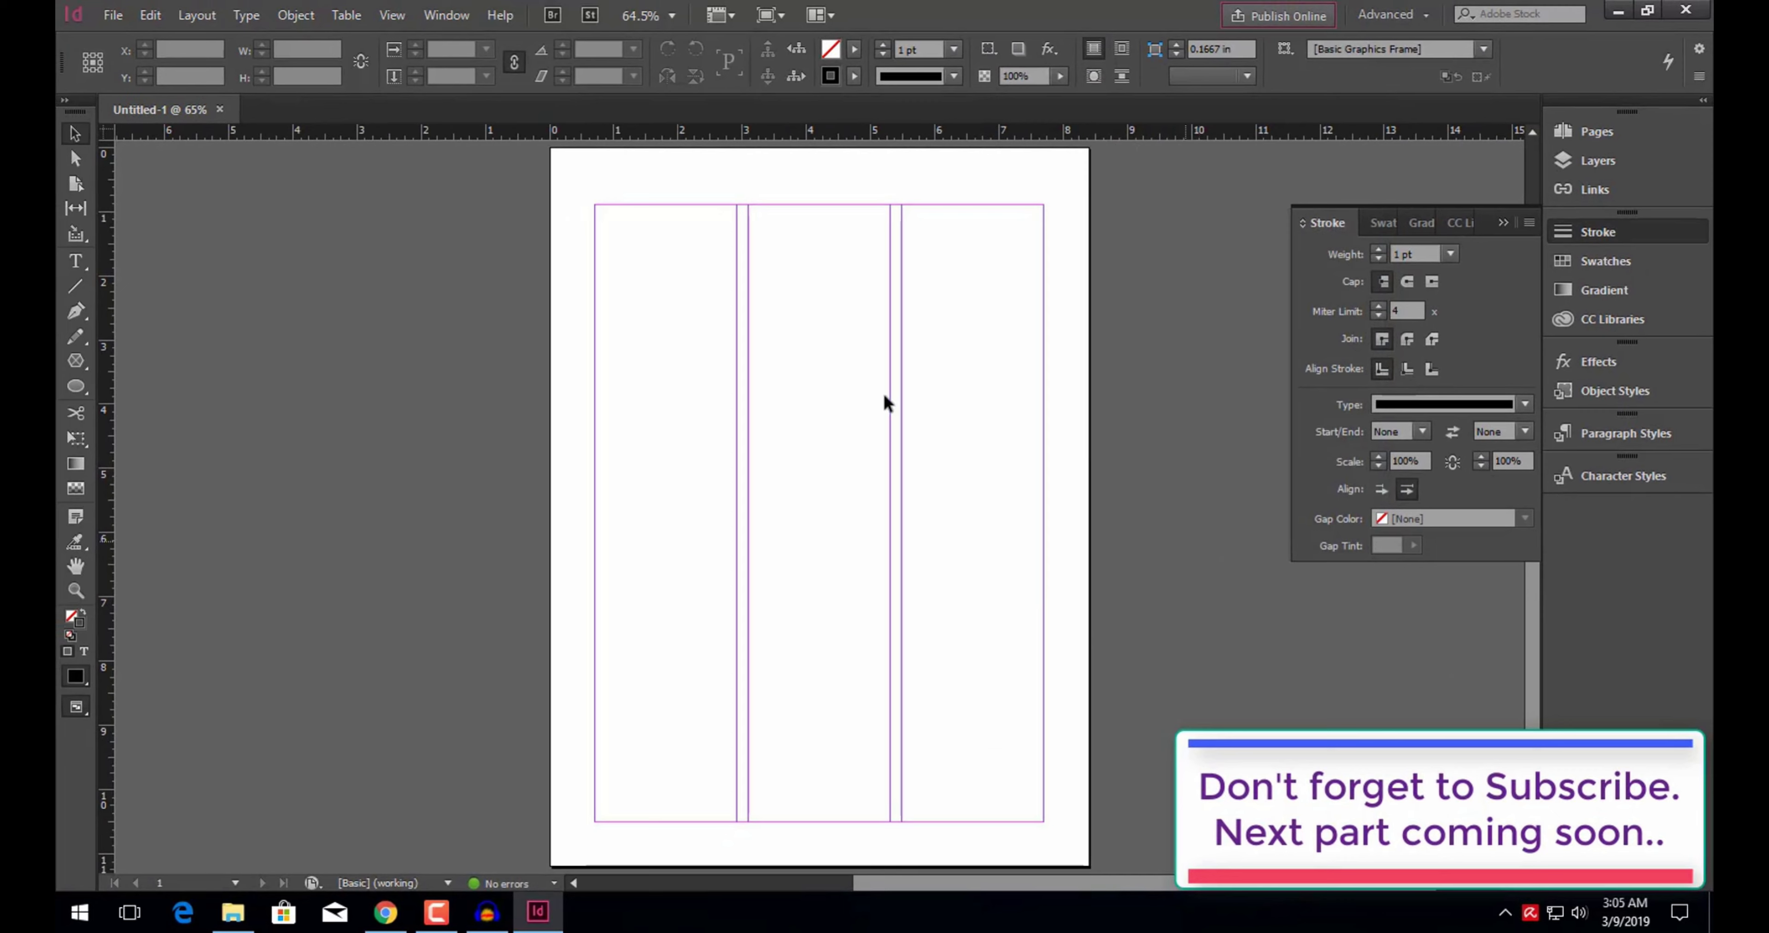
pyautogui.moveTo(563, 198); pyautogui.dragTo(1172, 770)
# Step: Save the document on the Desktop as "Magazine Dammy -1" in InDesign CC 2017 format
pyautogui.click(112, 14)
pyautogui.moveTo(254, 108)
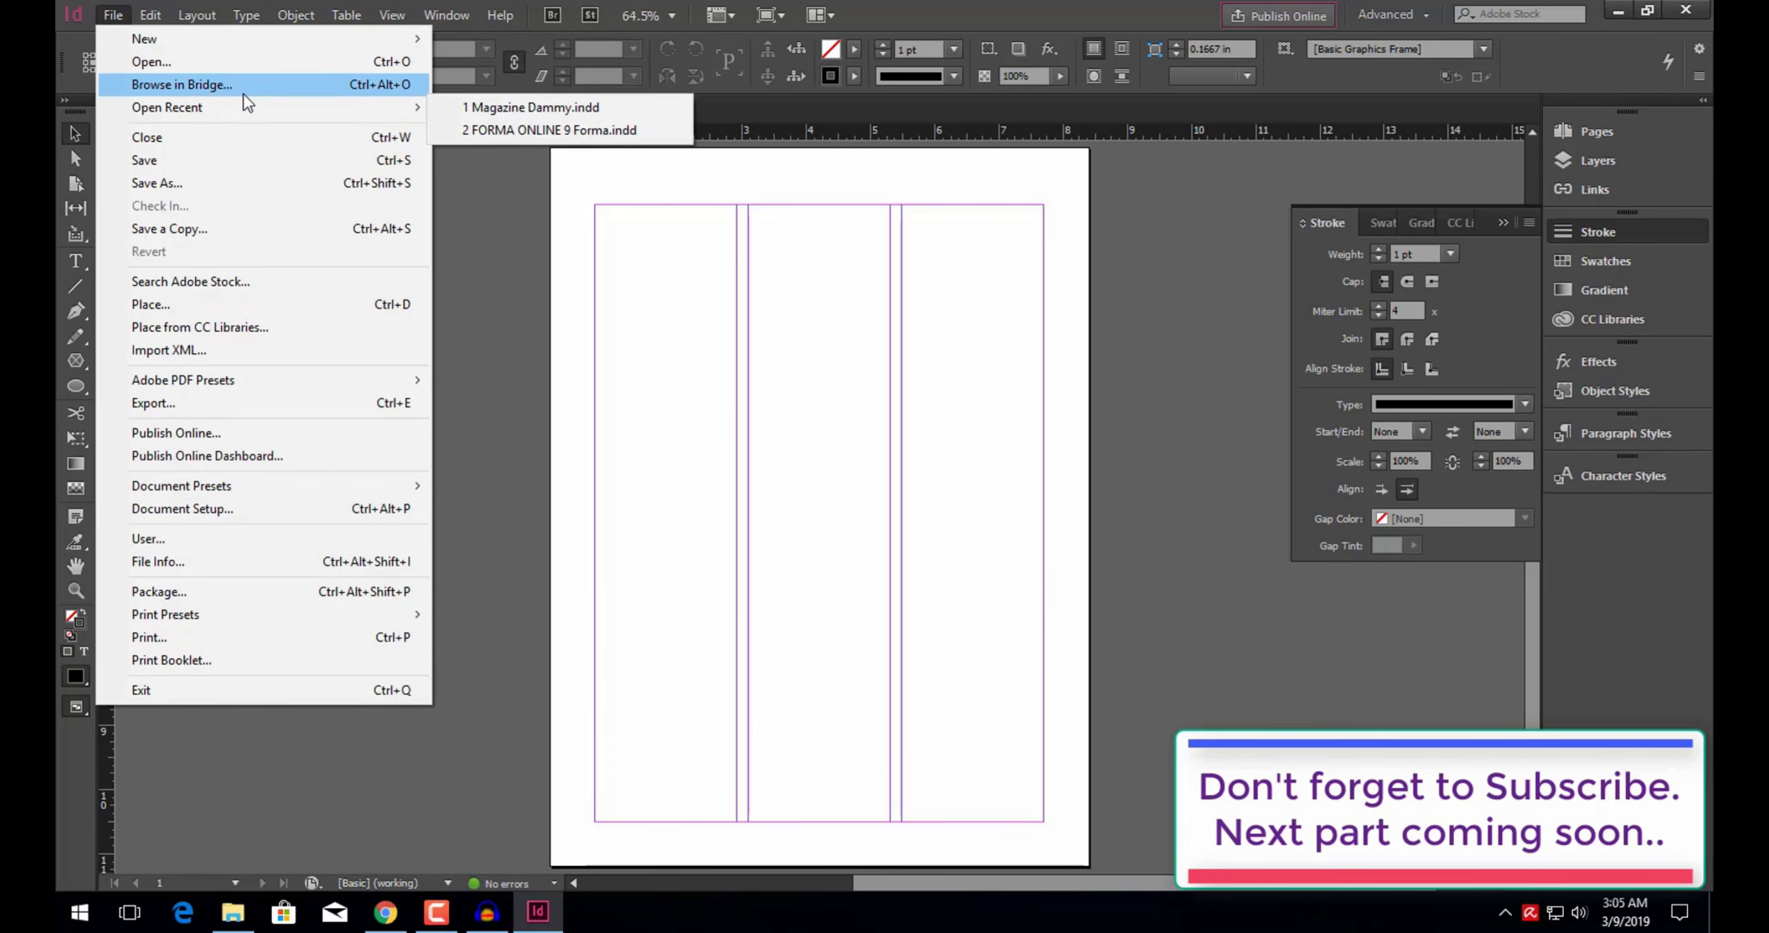
pyautogui.click(246, 183)
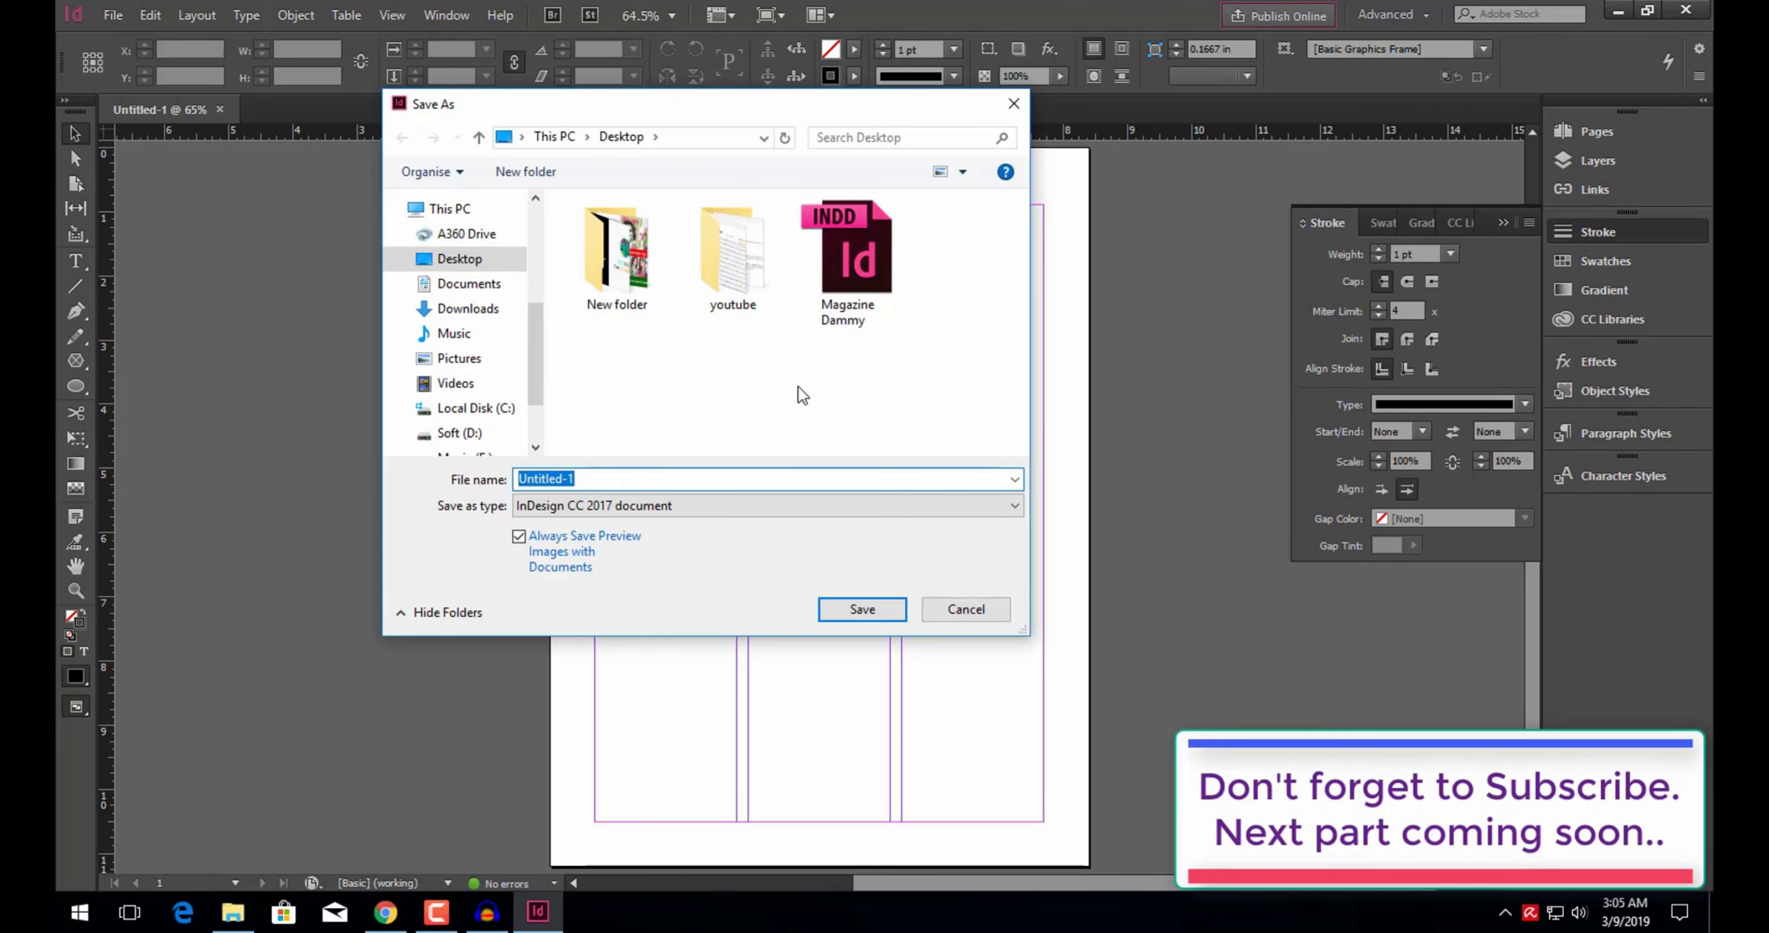
pyautogui.click(845, 312)
pyautogui.click(675, 475)
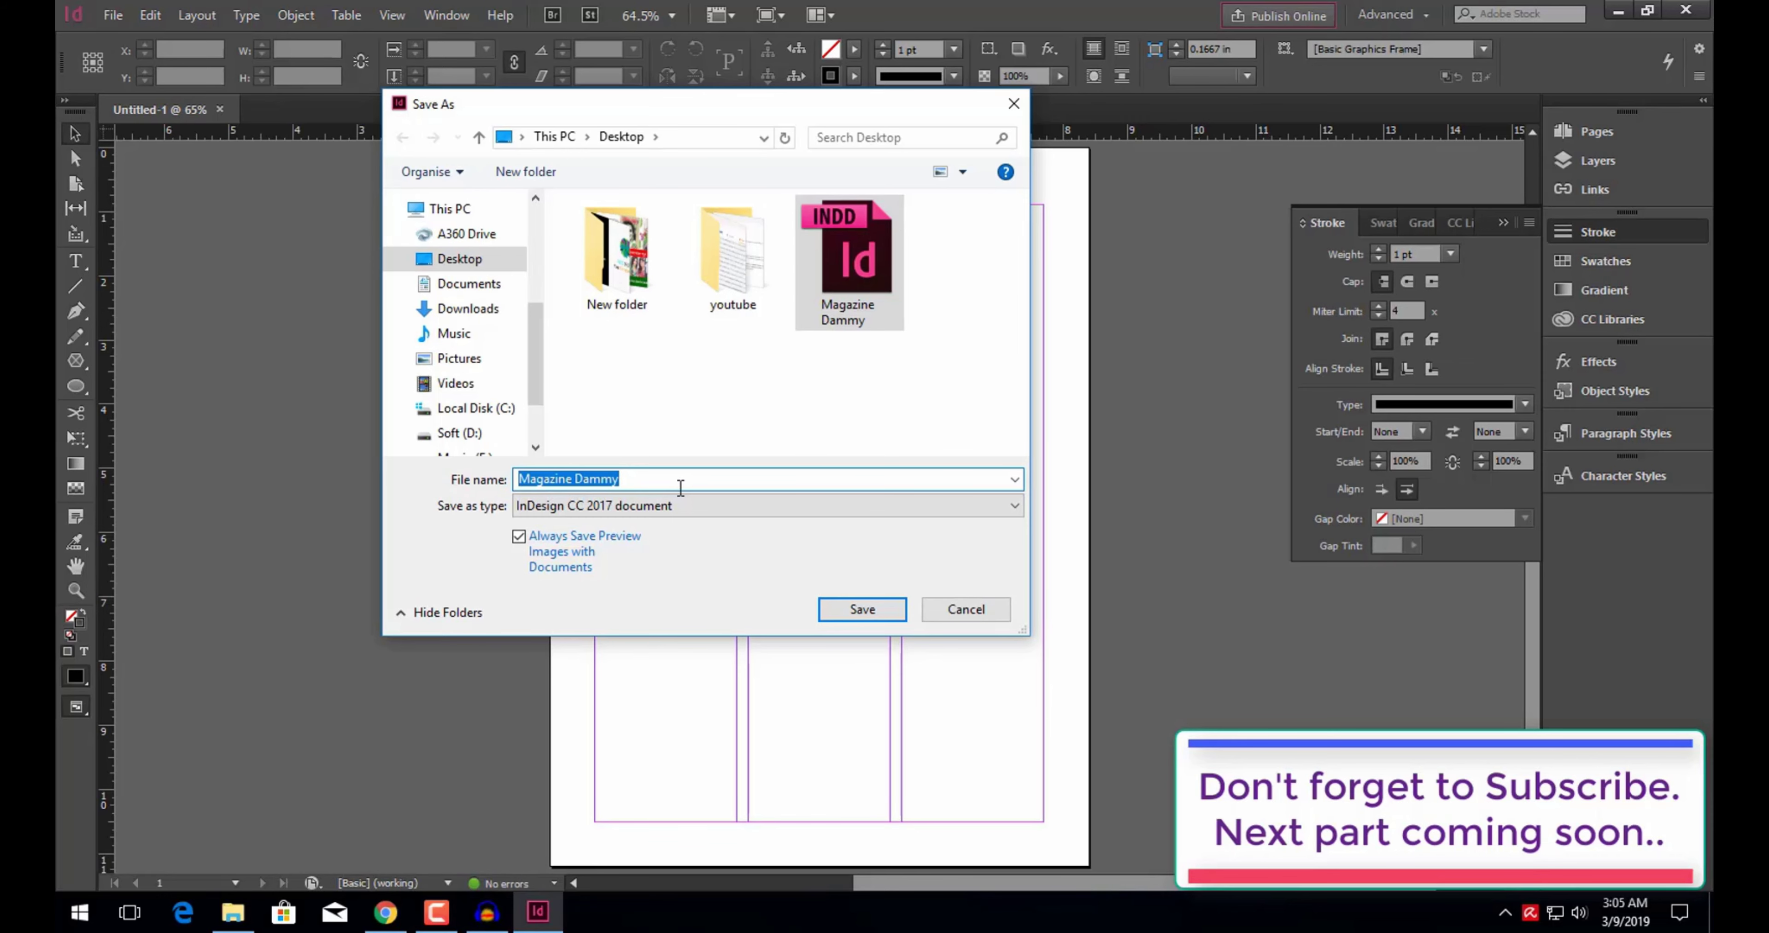
pyautogui.click(681, 486)
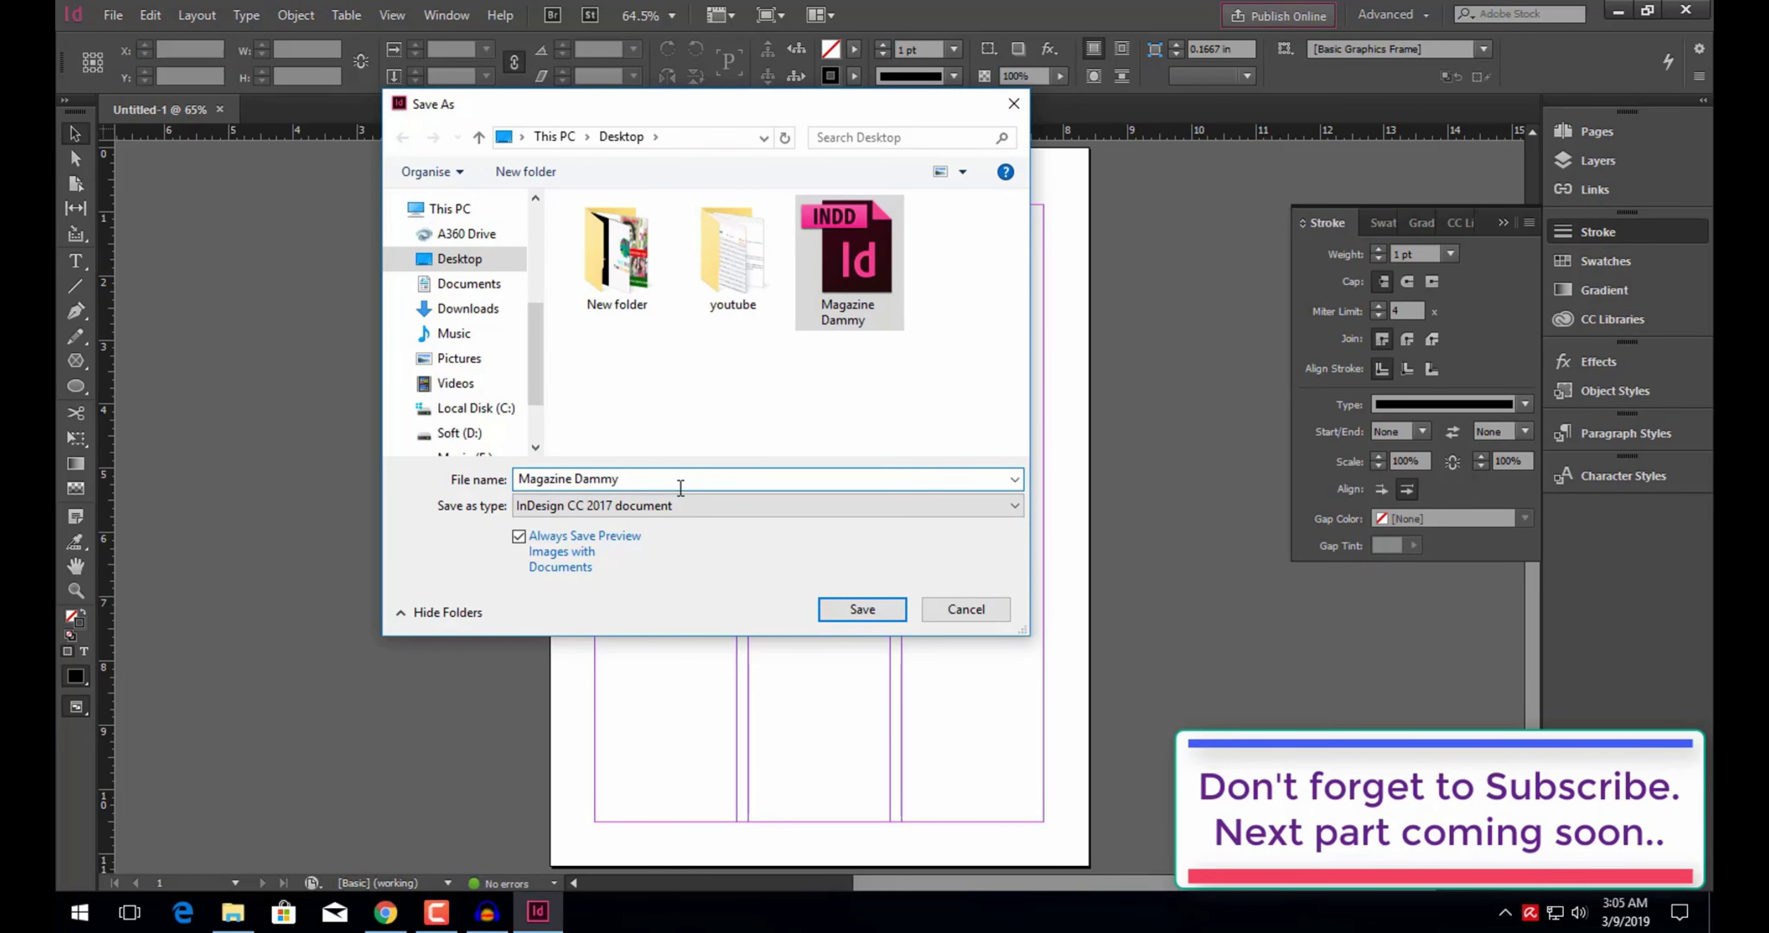
pyautogui.press('Return')
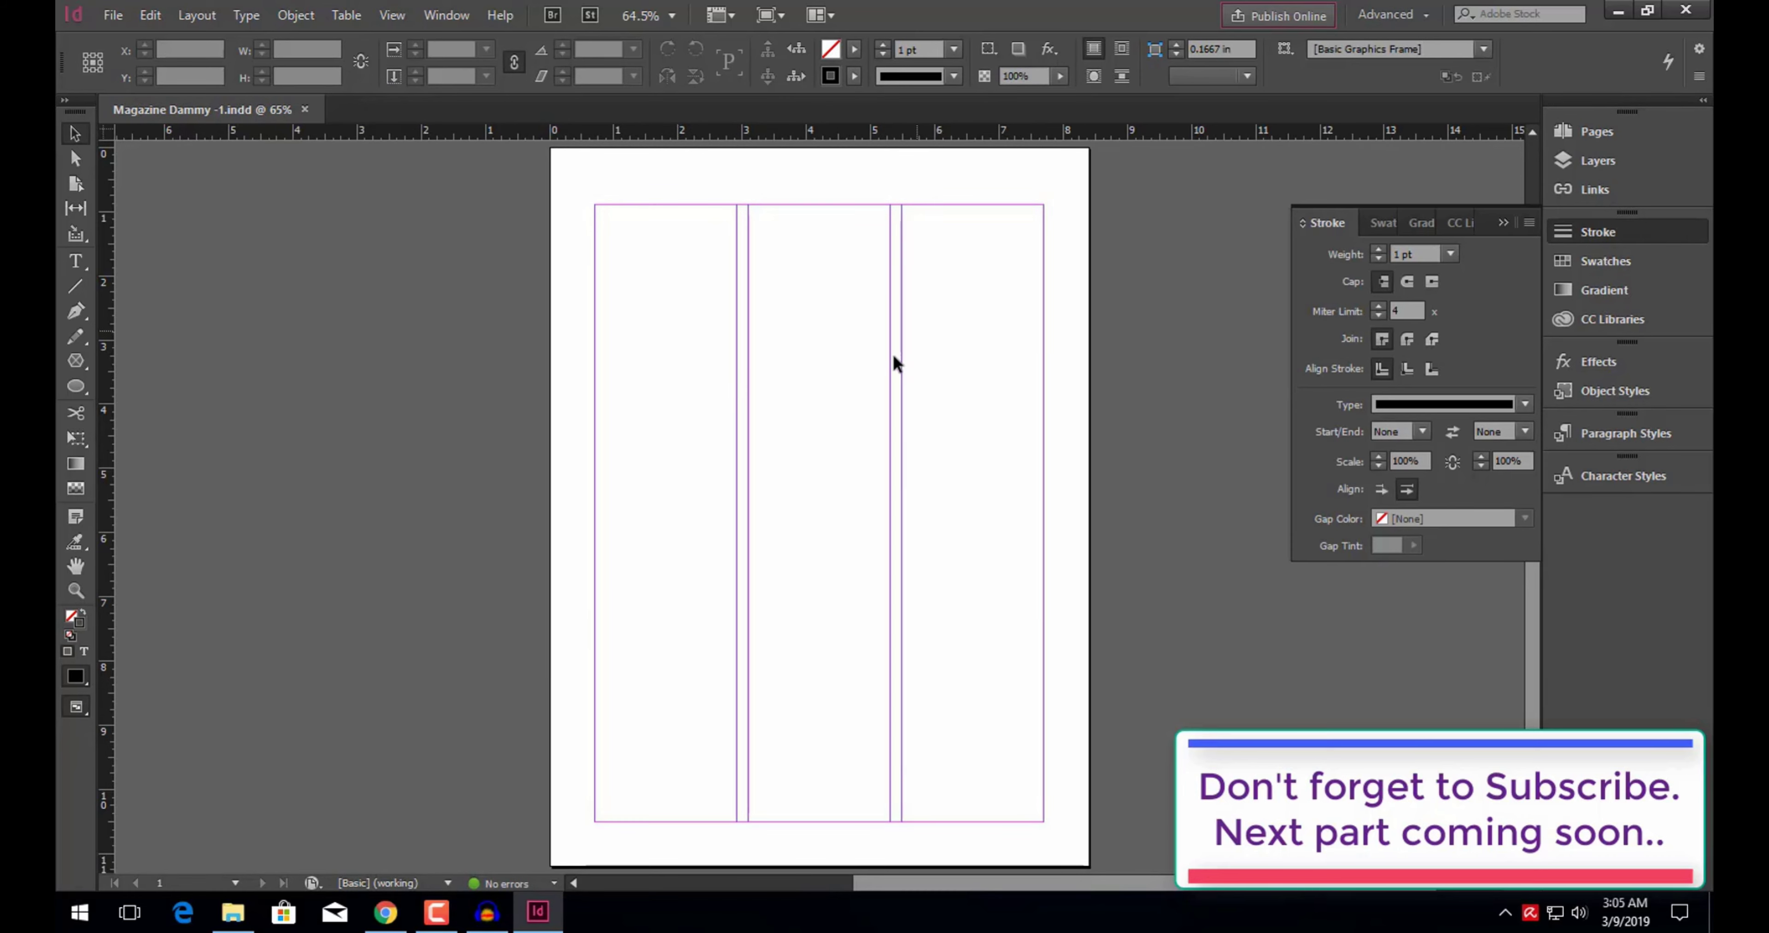
# Step: Review the page count, page size and orientation in the document setup
pyautogui.click(112, 15)
pyautogui.click(207, 510)
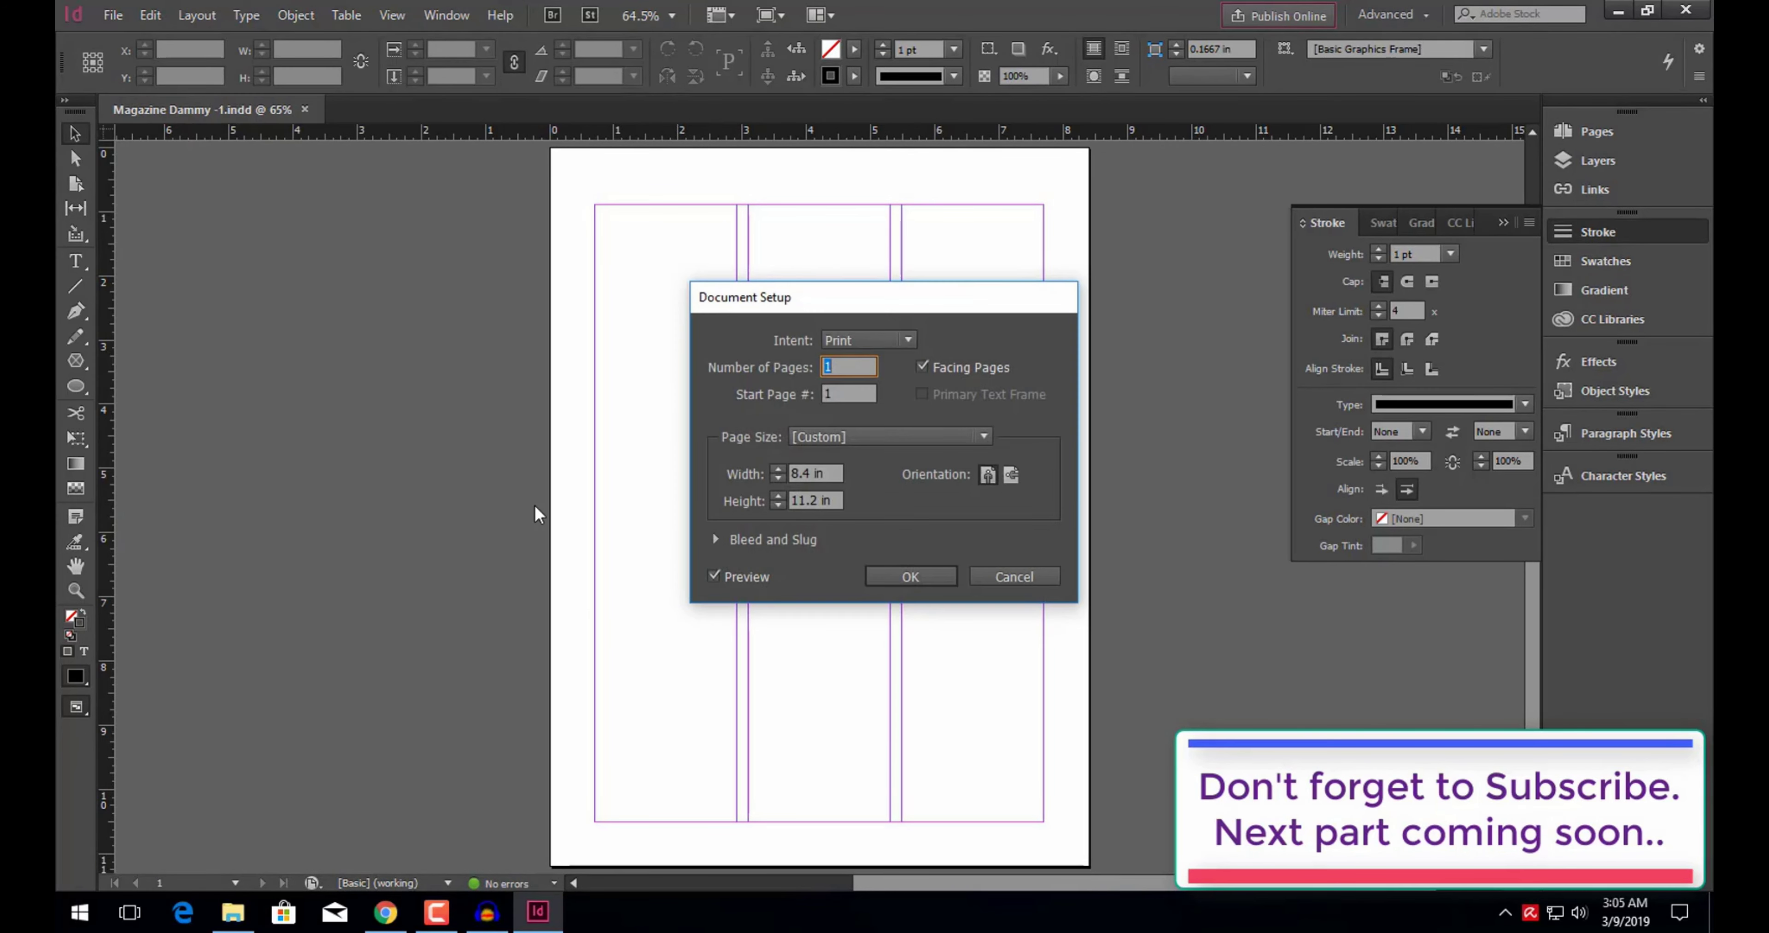
pyautogui.moveTo(899, 302); pyautogui.dragTo(800, 295)
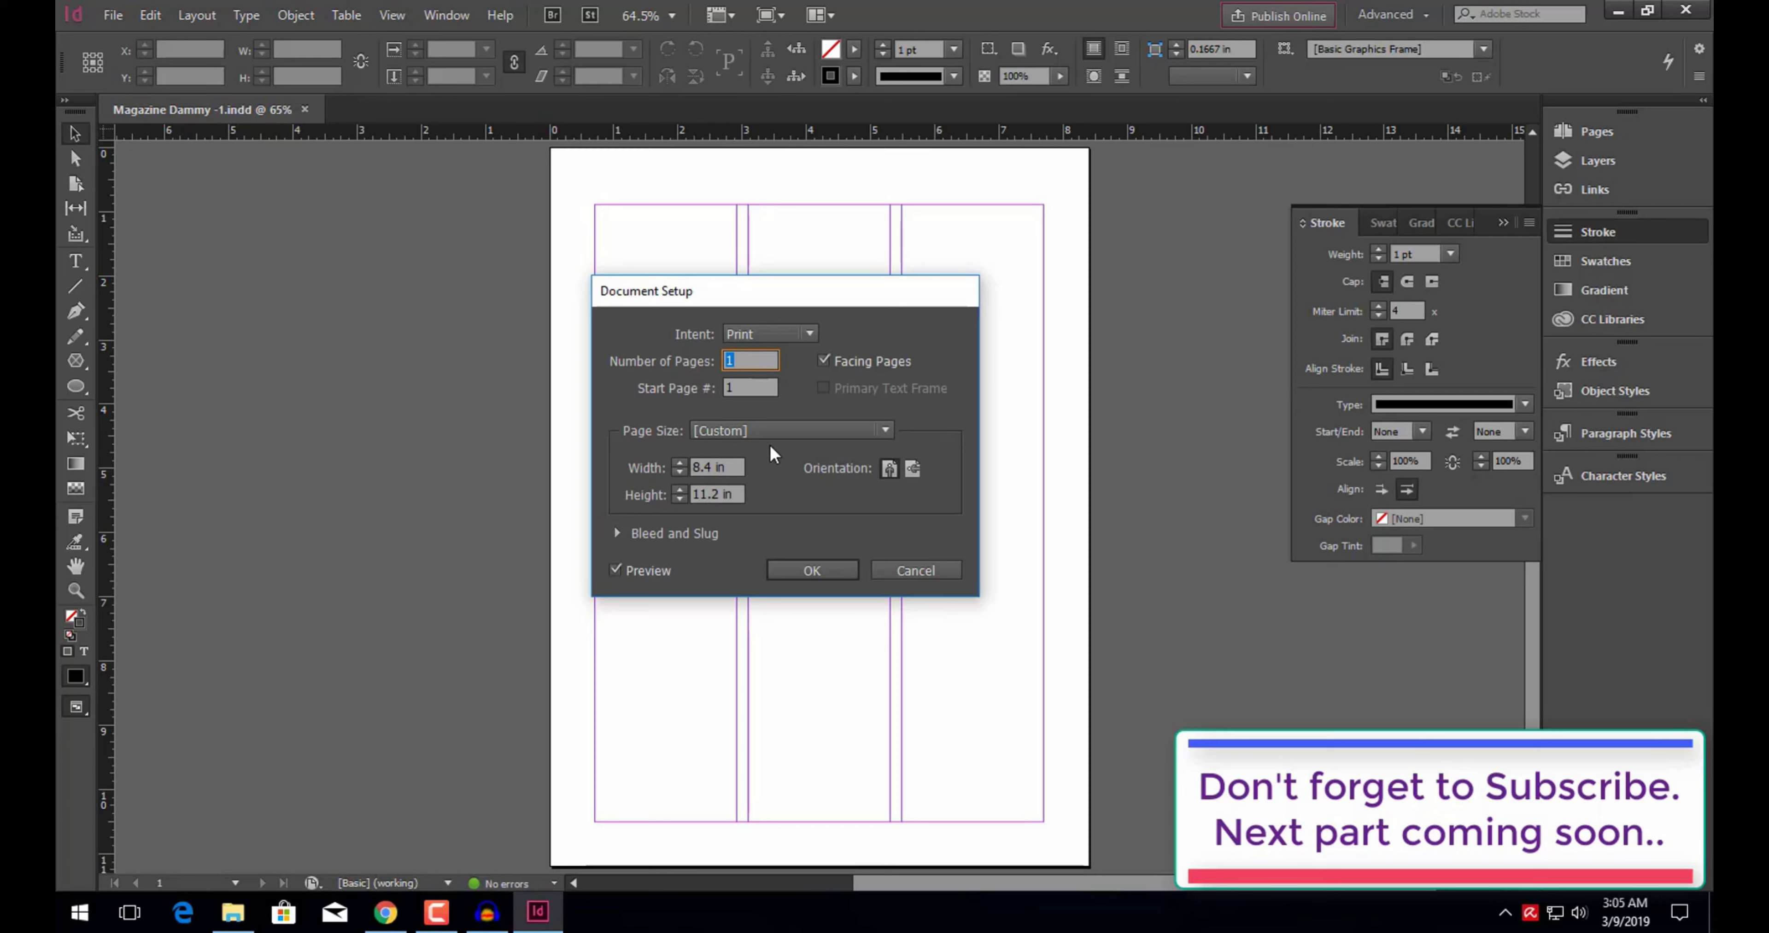
pyautogui.click(894, 569)
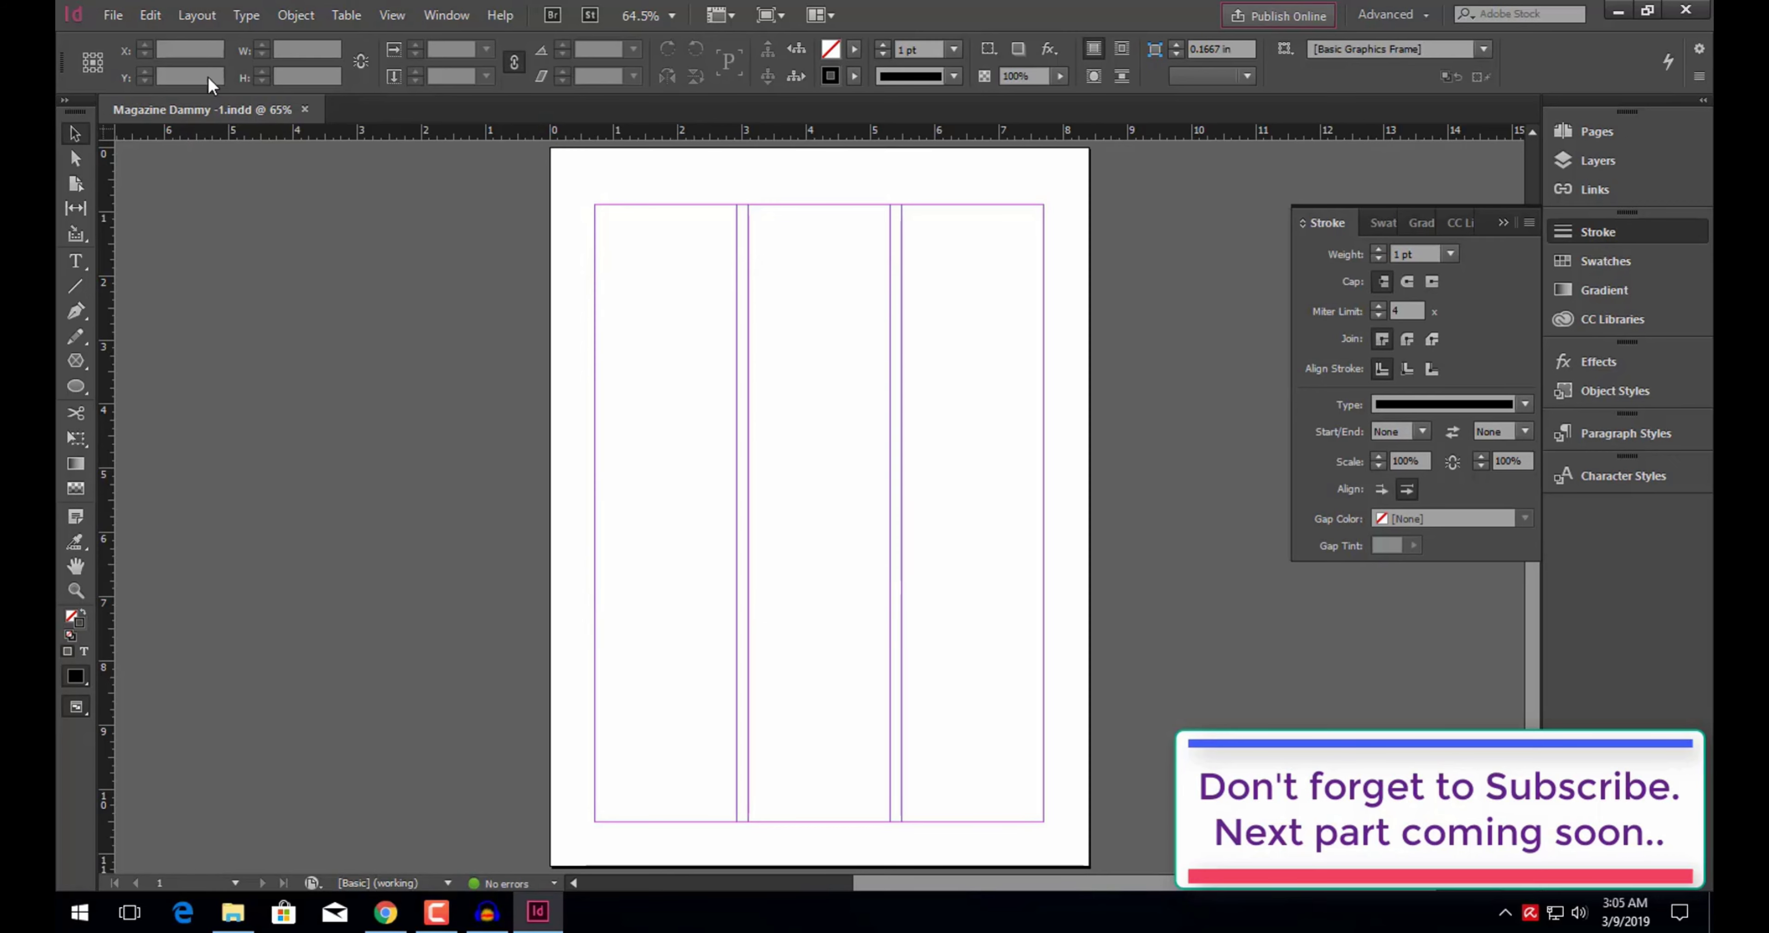
# Step: Enable layout adjustment in the document's margins and columns settings
pyautogui.click(195, 17)
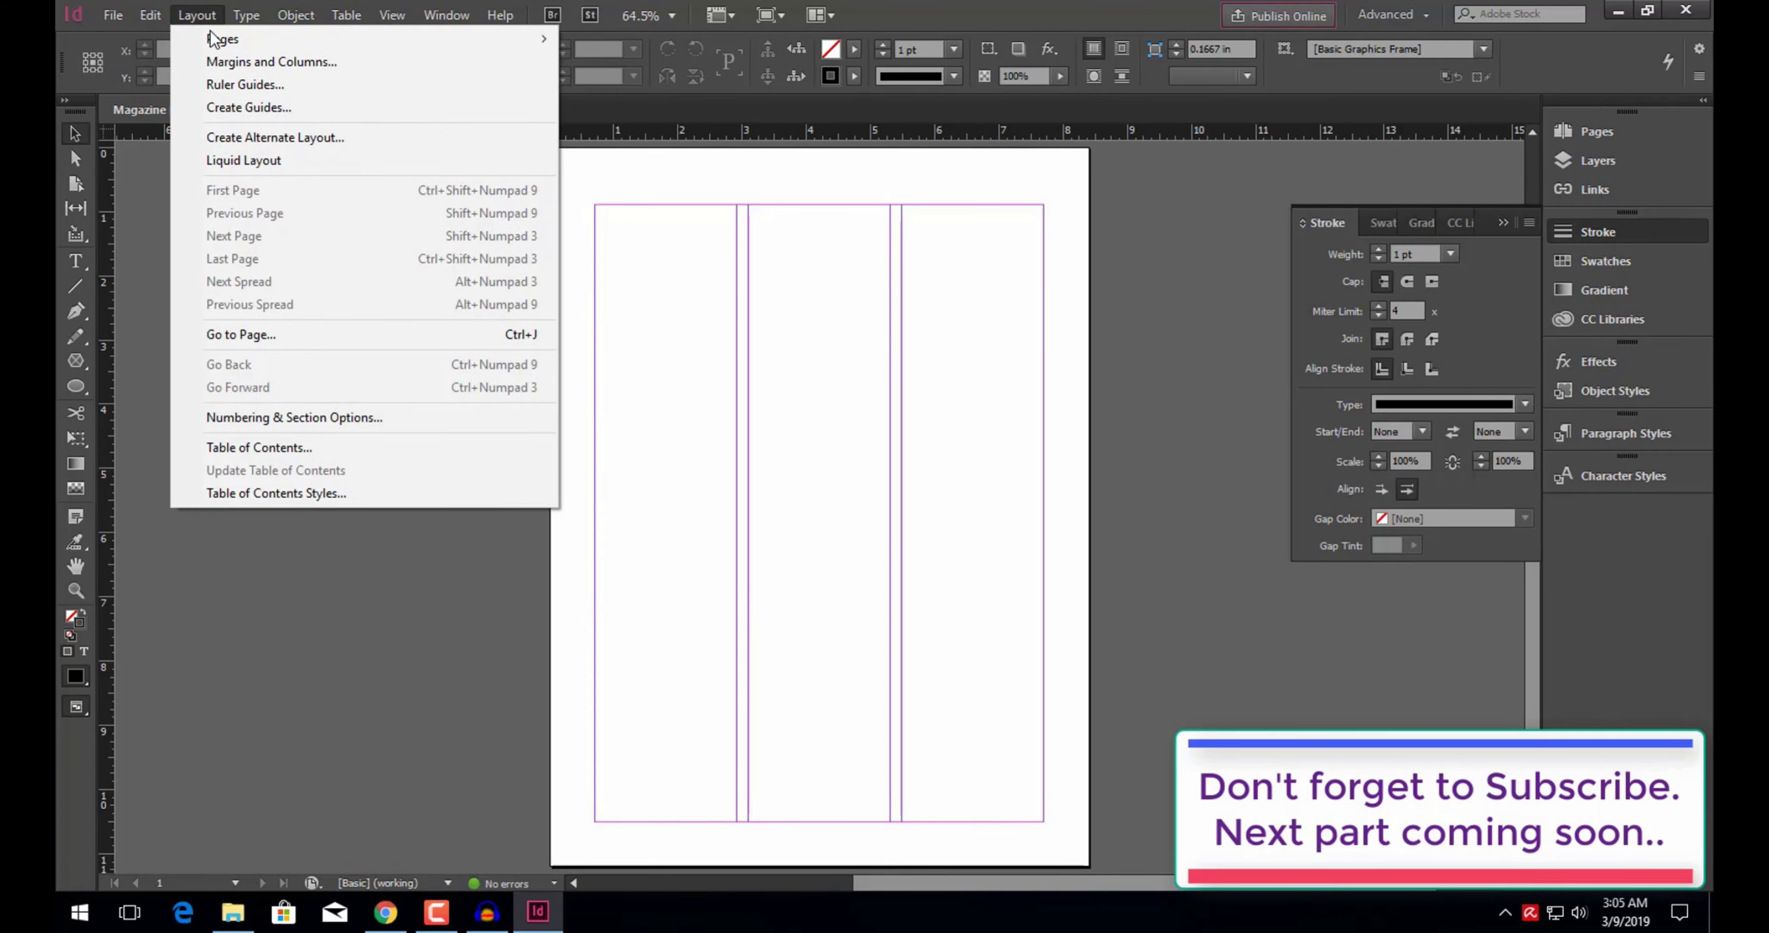
pyautogui.moveTo(223, 41)
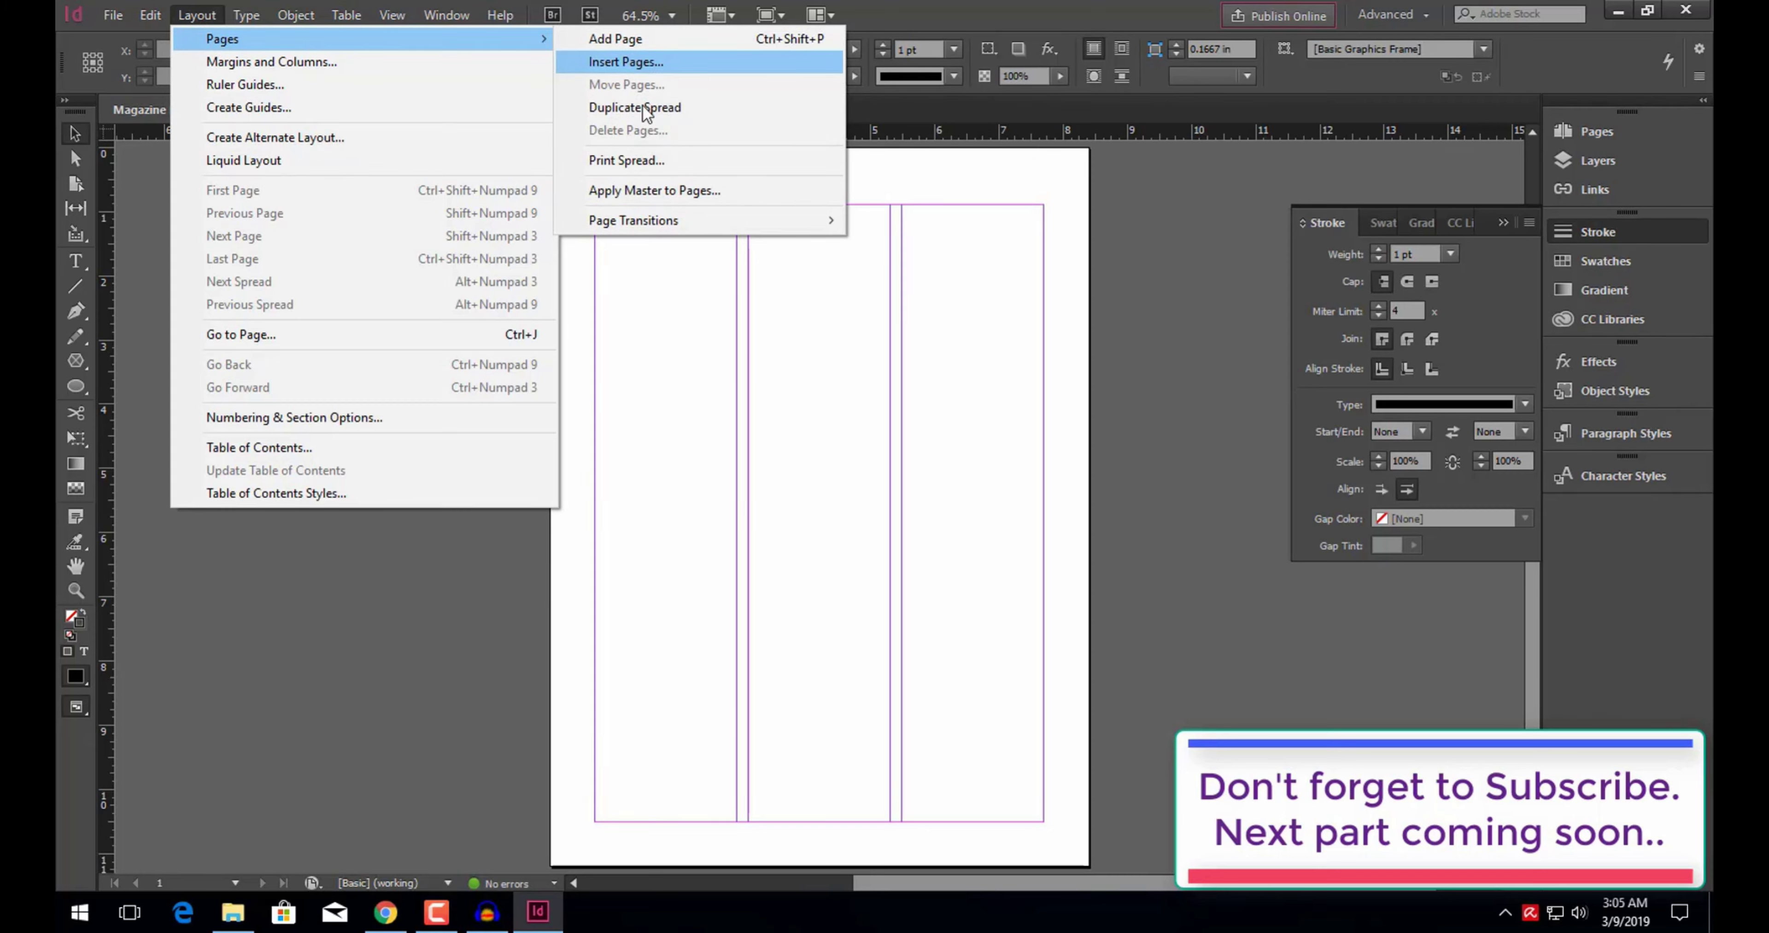
pyautogui.click(661, 108)
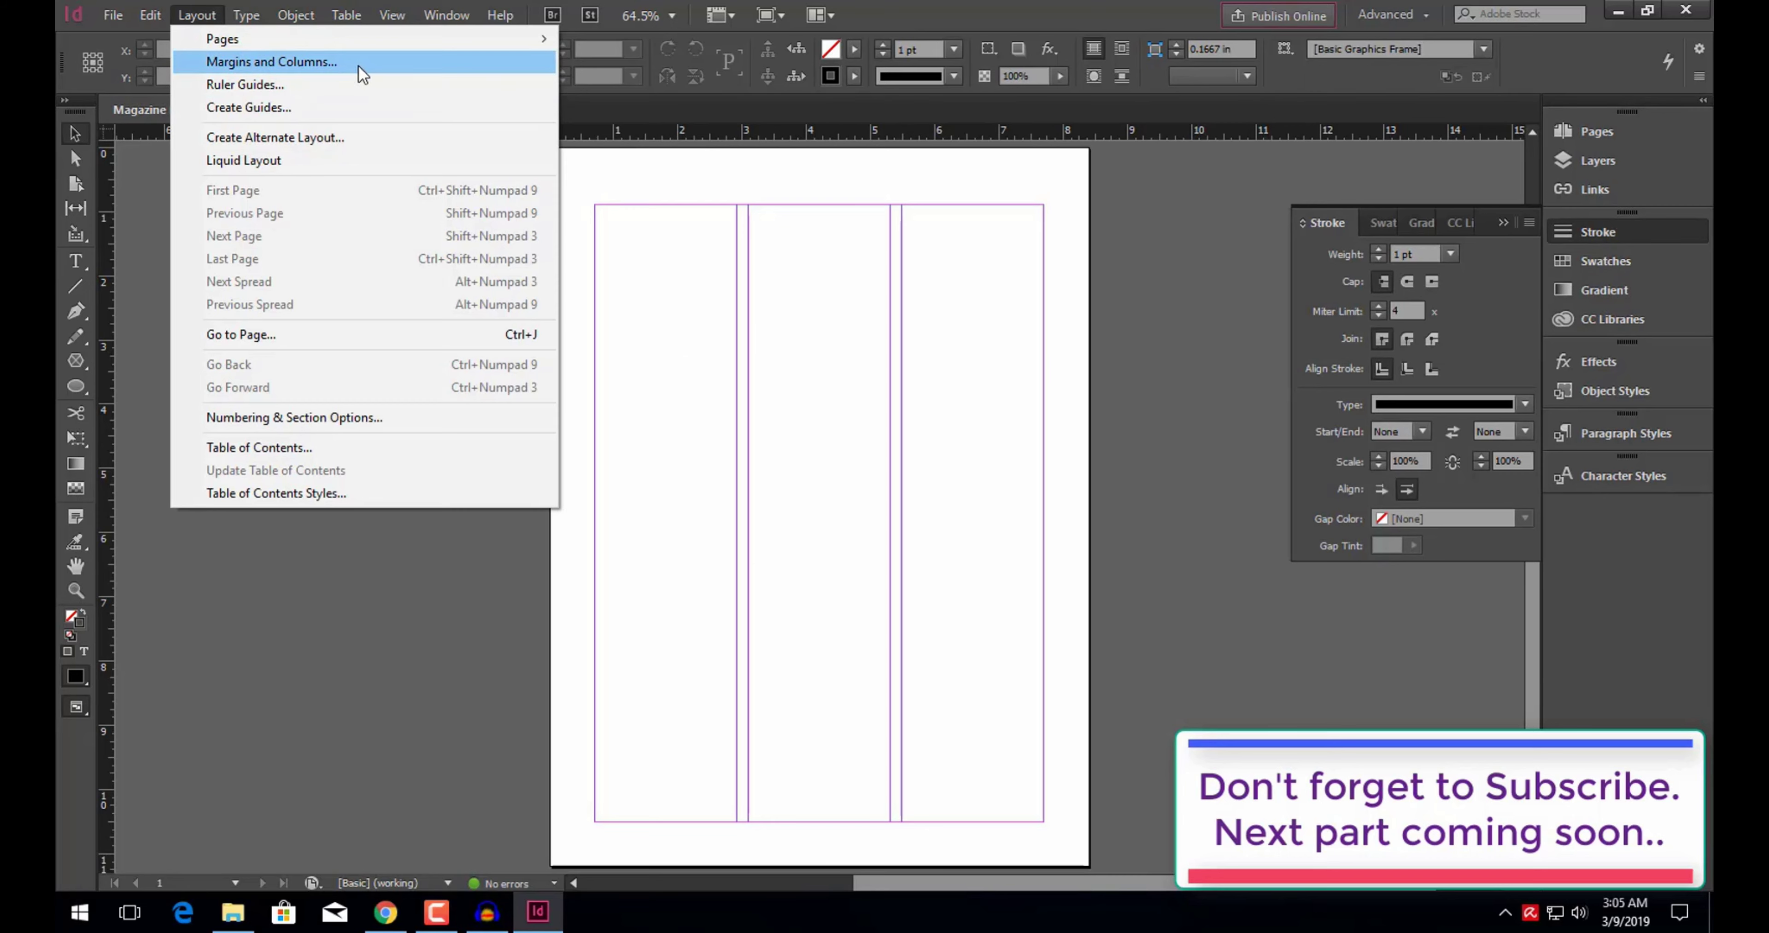
pyautogui.click(362, 73)
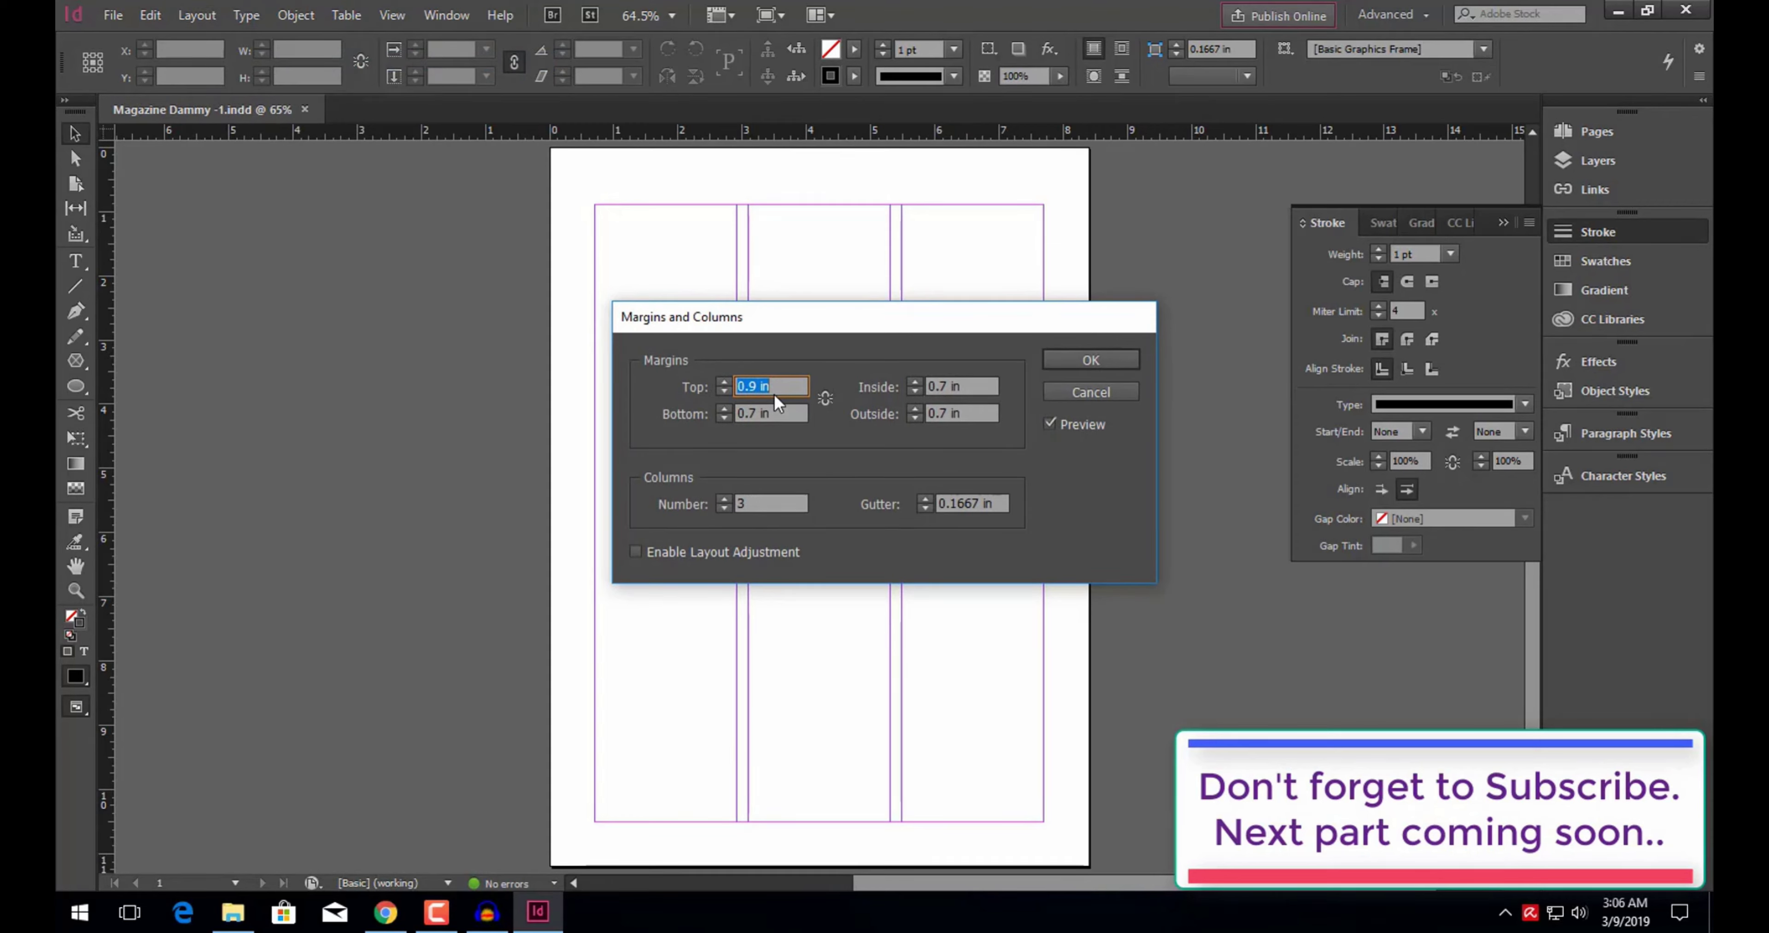
pyautogui.click(1091, 359)
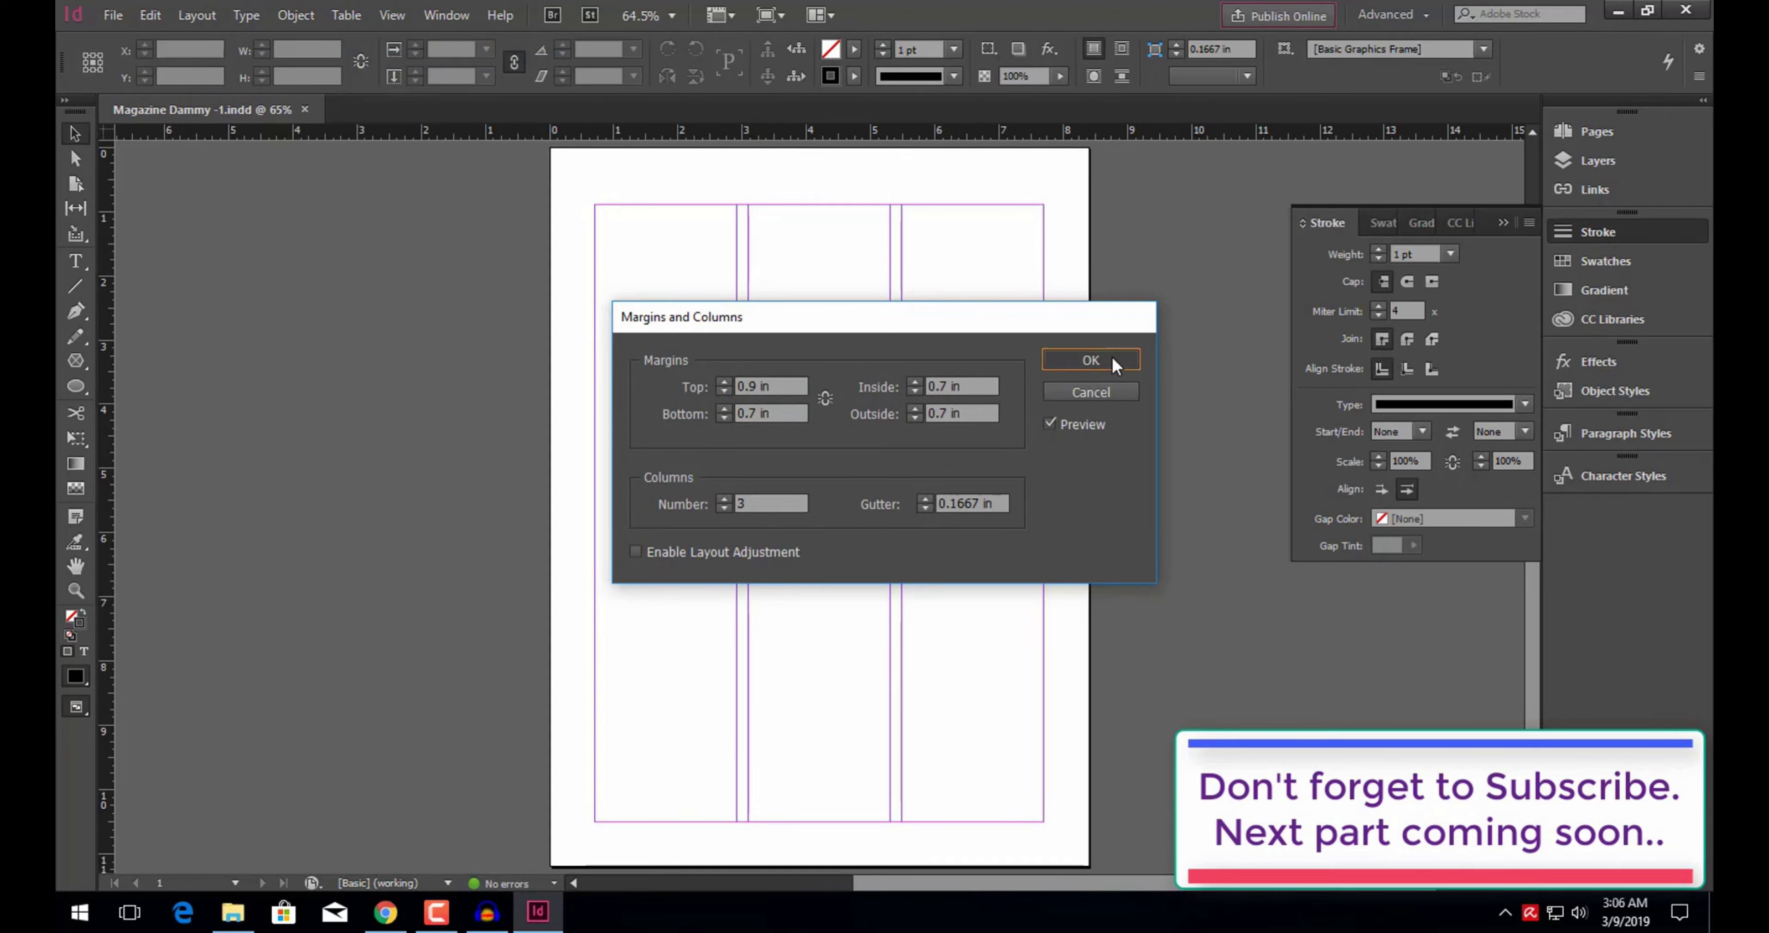
pyautogui.click(722, 556)
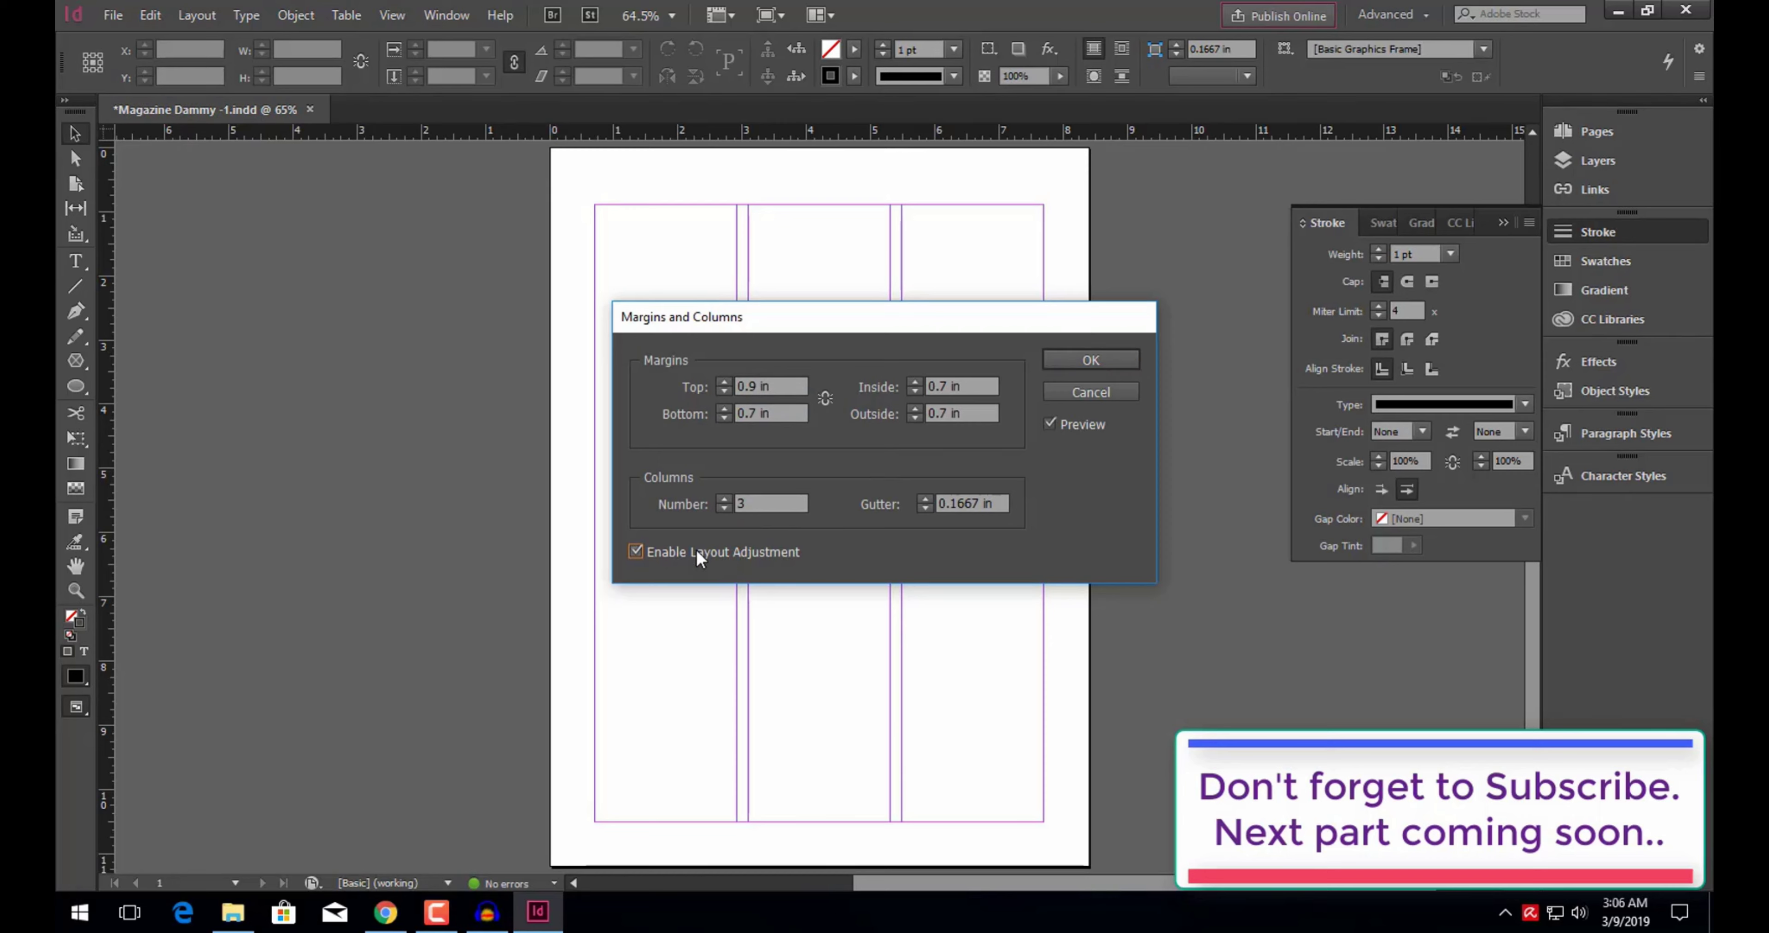
pyautogui.click(1114, 361)
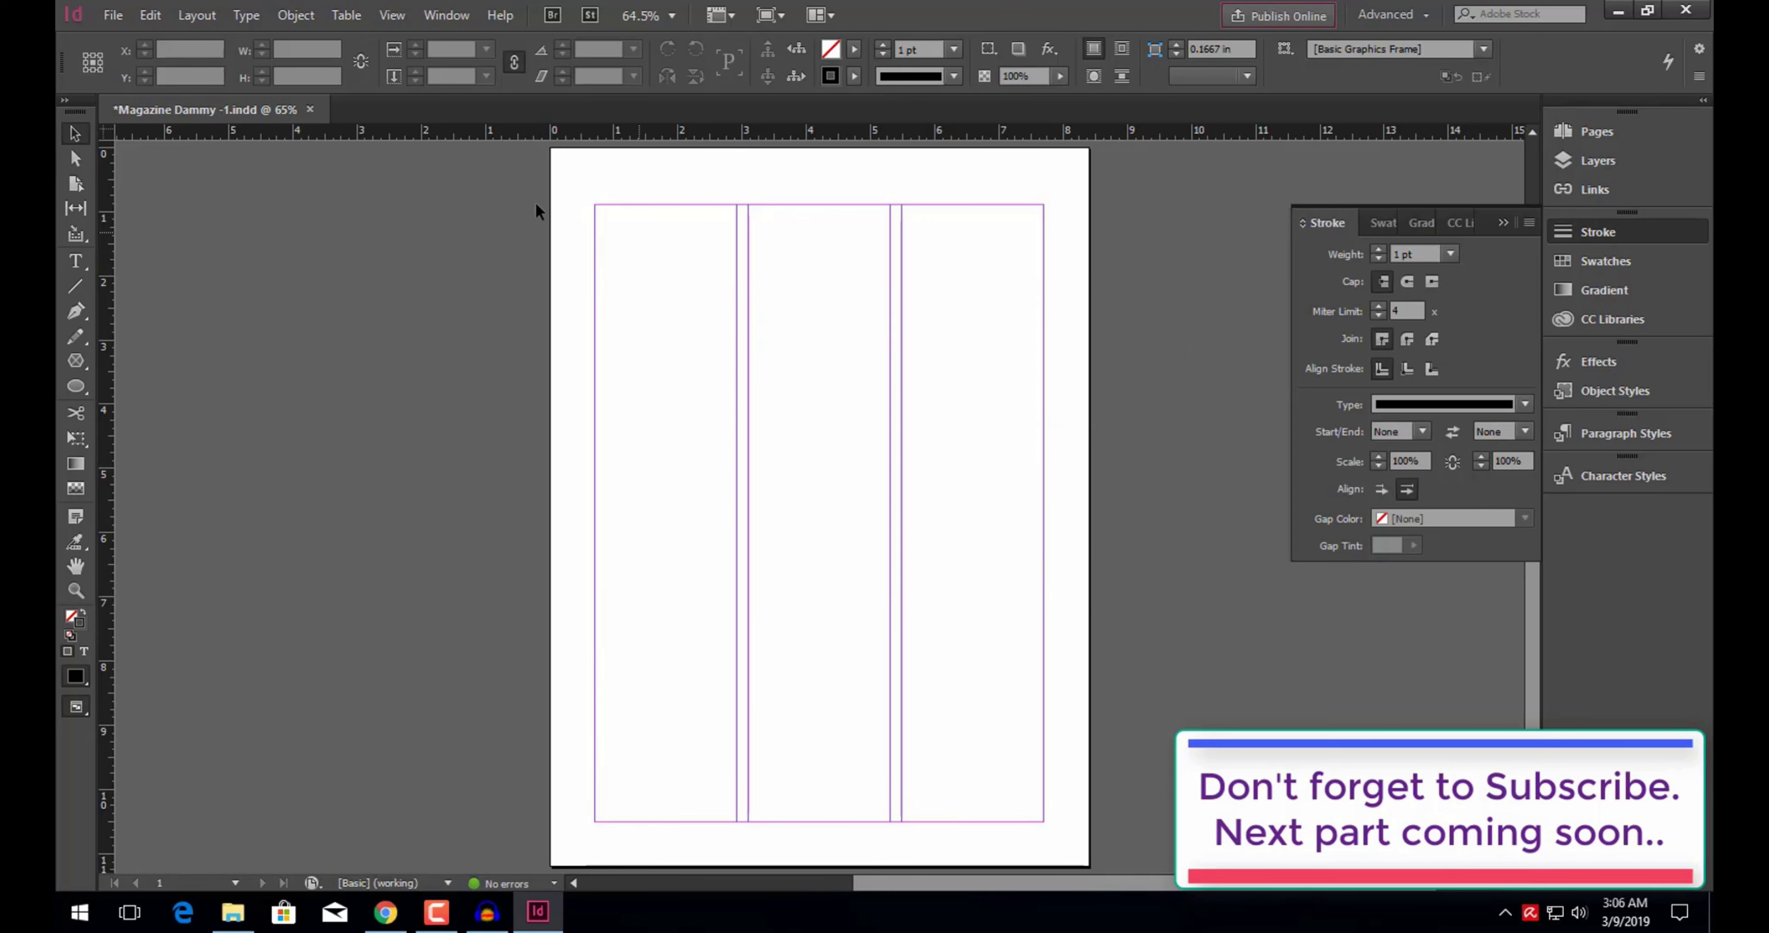
pyautogui.click(197, 15)
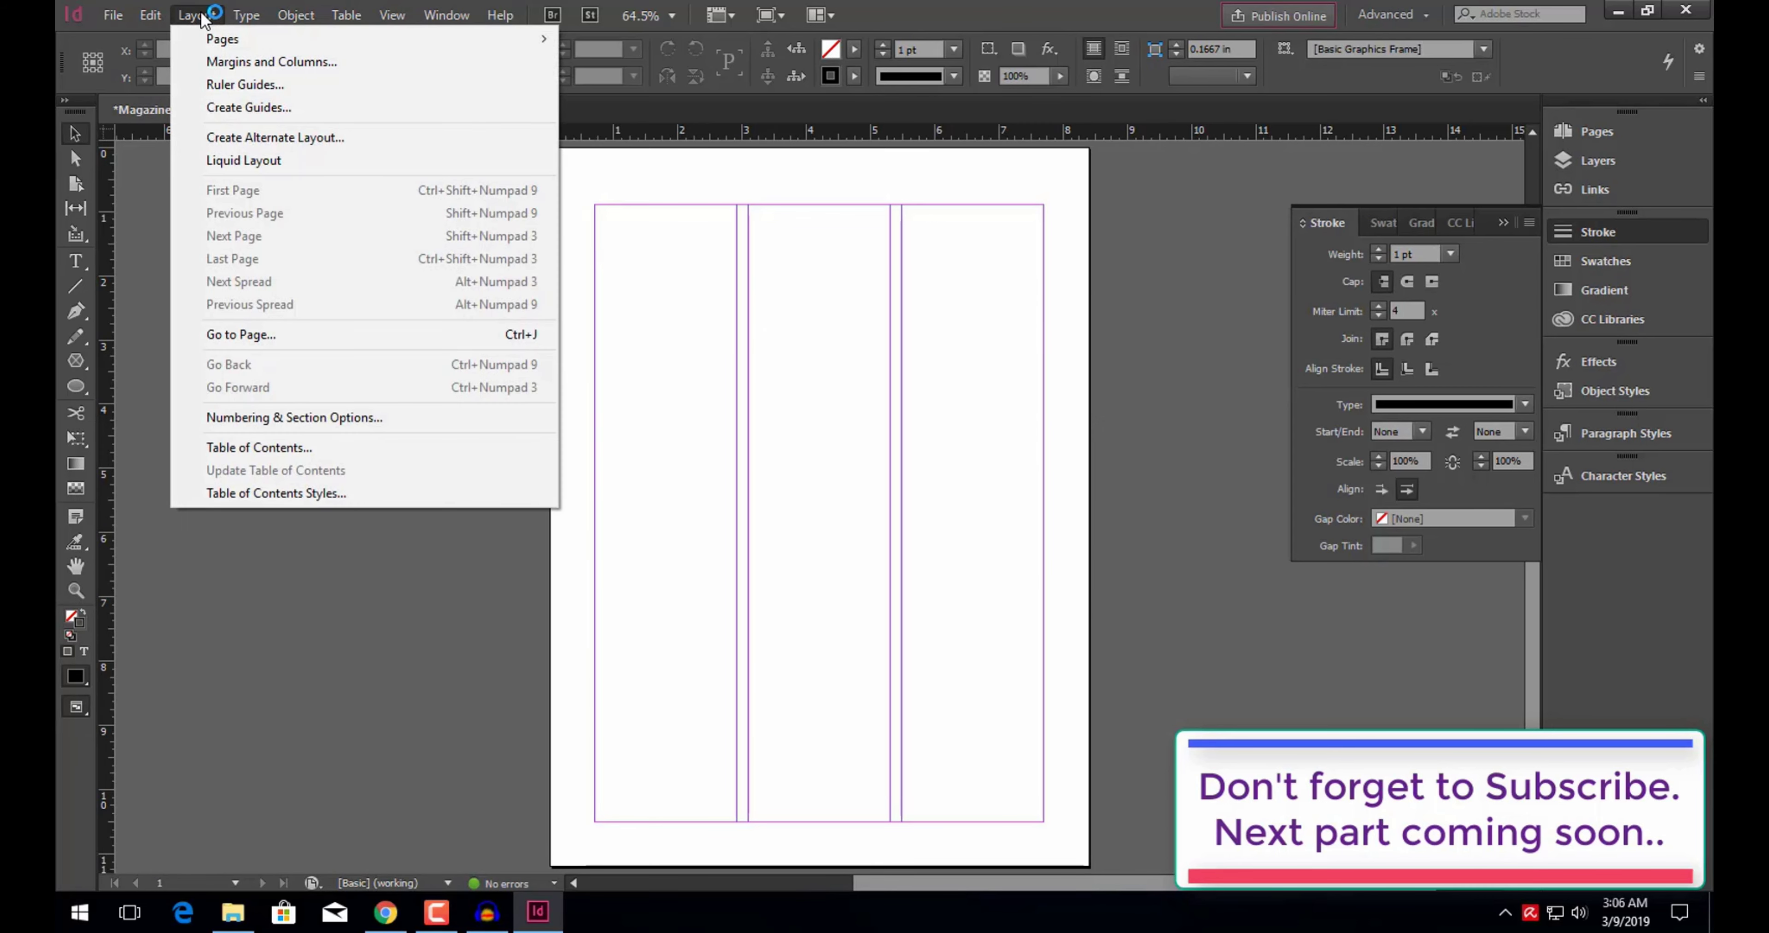
pyautogui.click(206, 17)
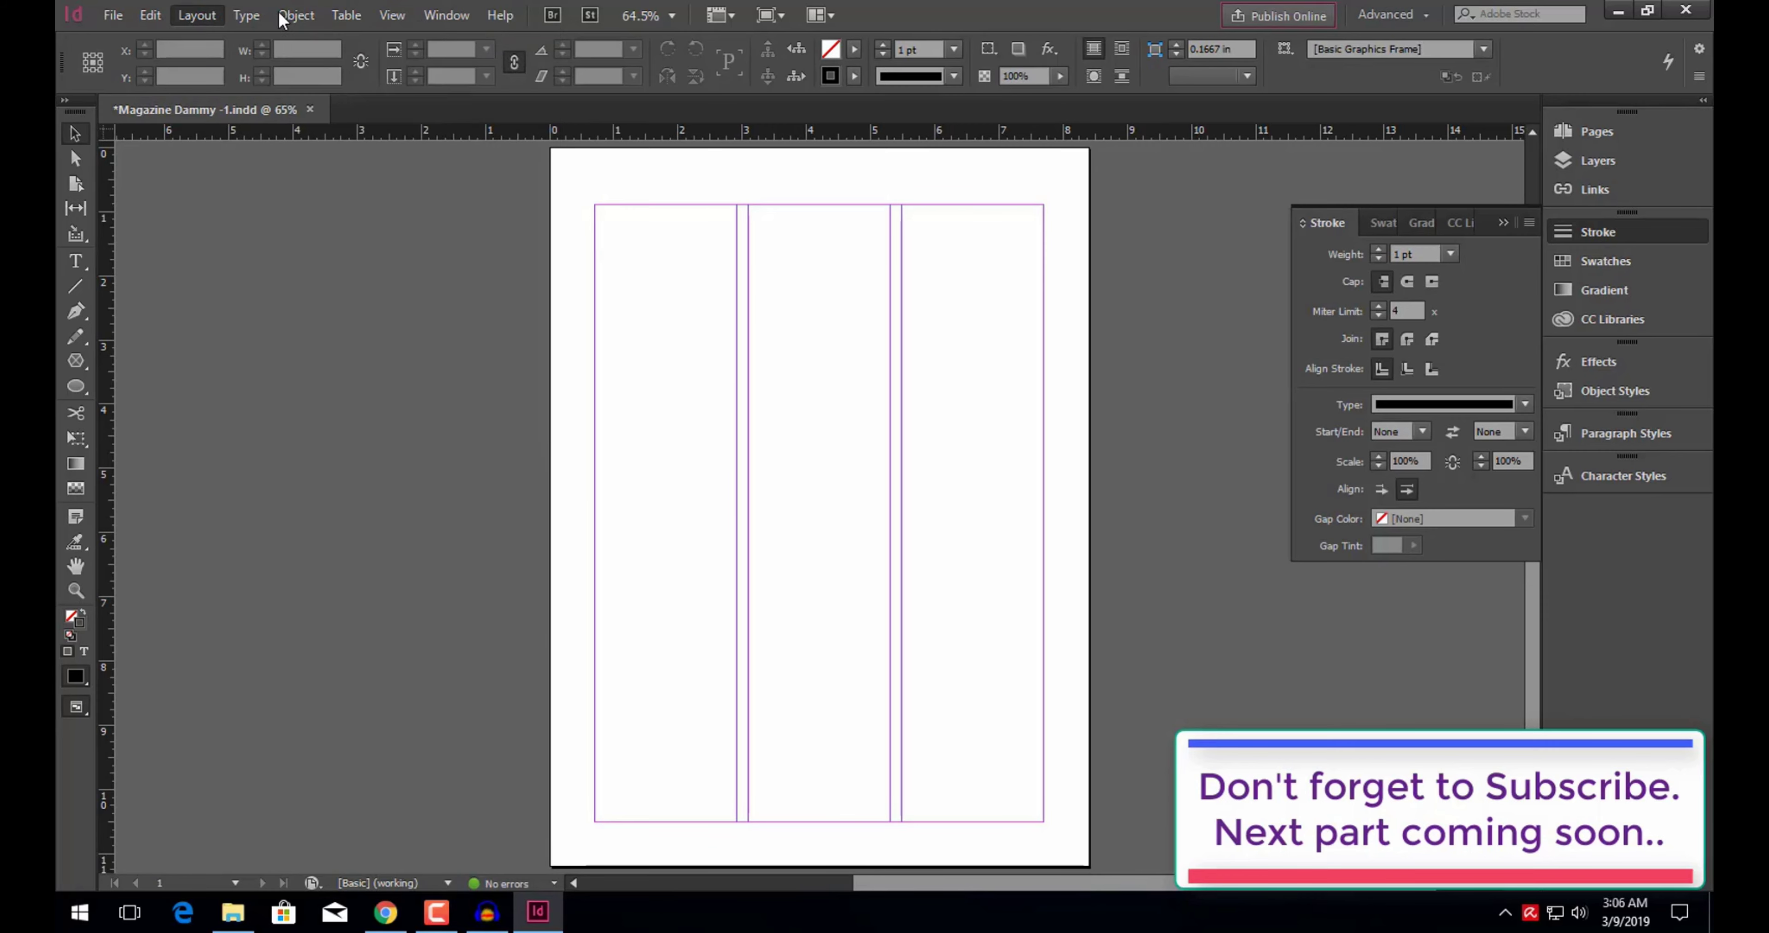
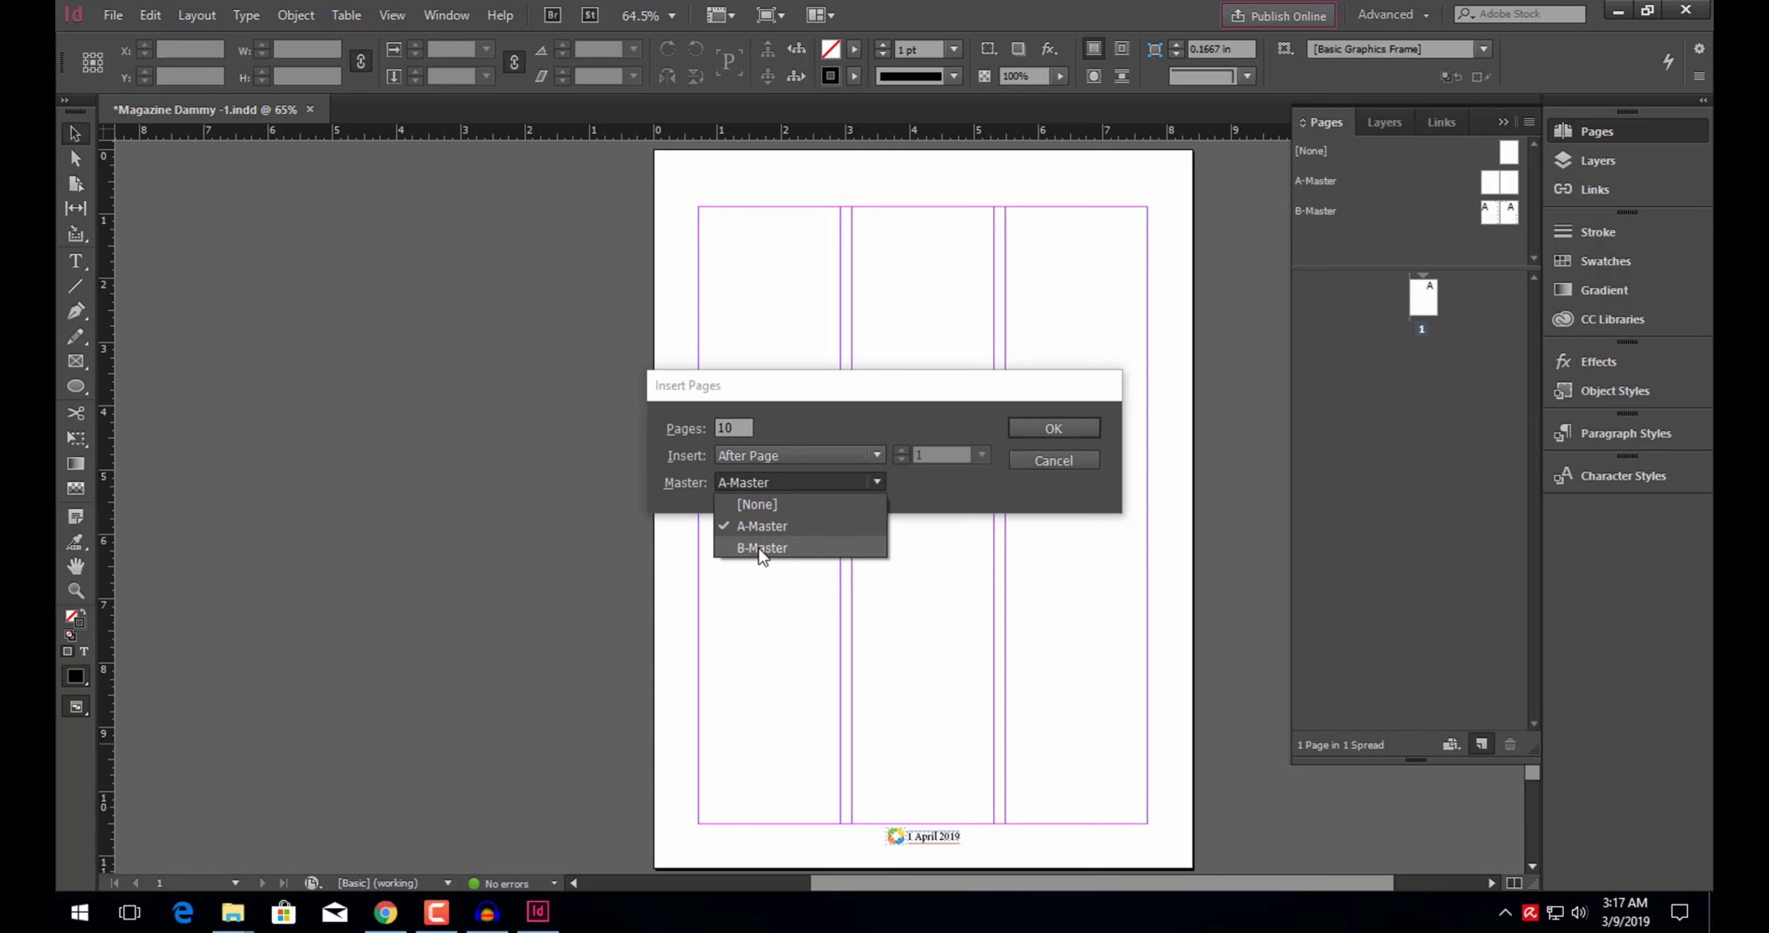
# Step: Insert 10 pages after page 1 based on A-Master
pyautogui.click(760, 547)
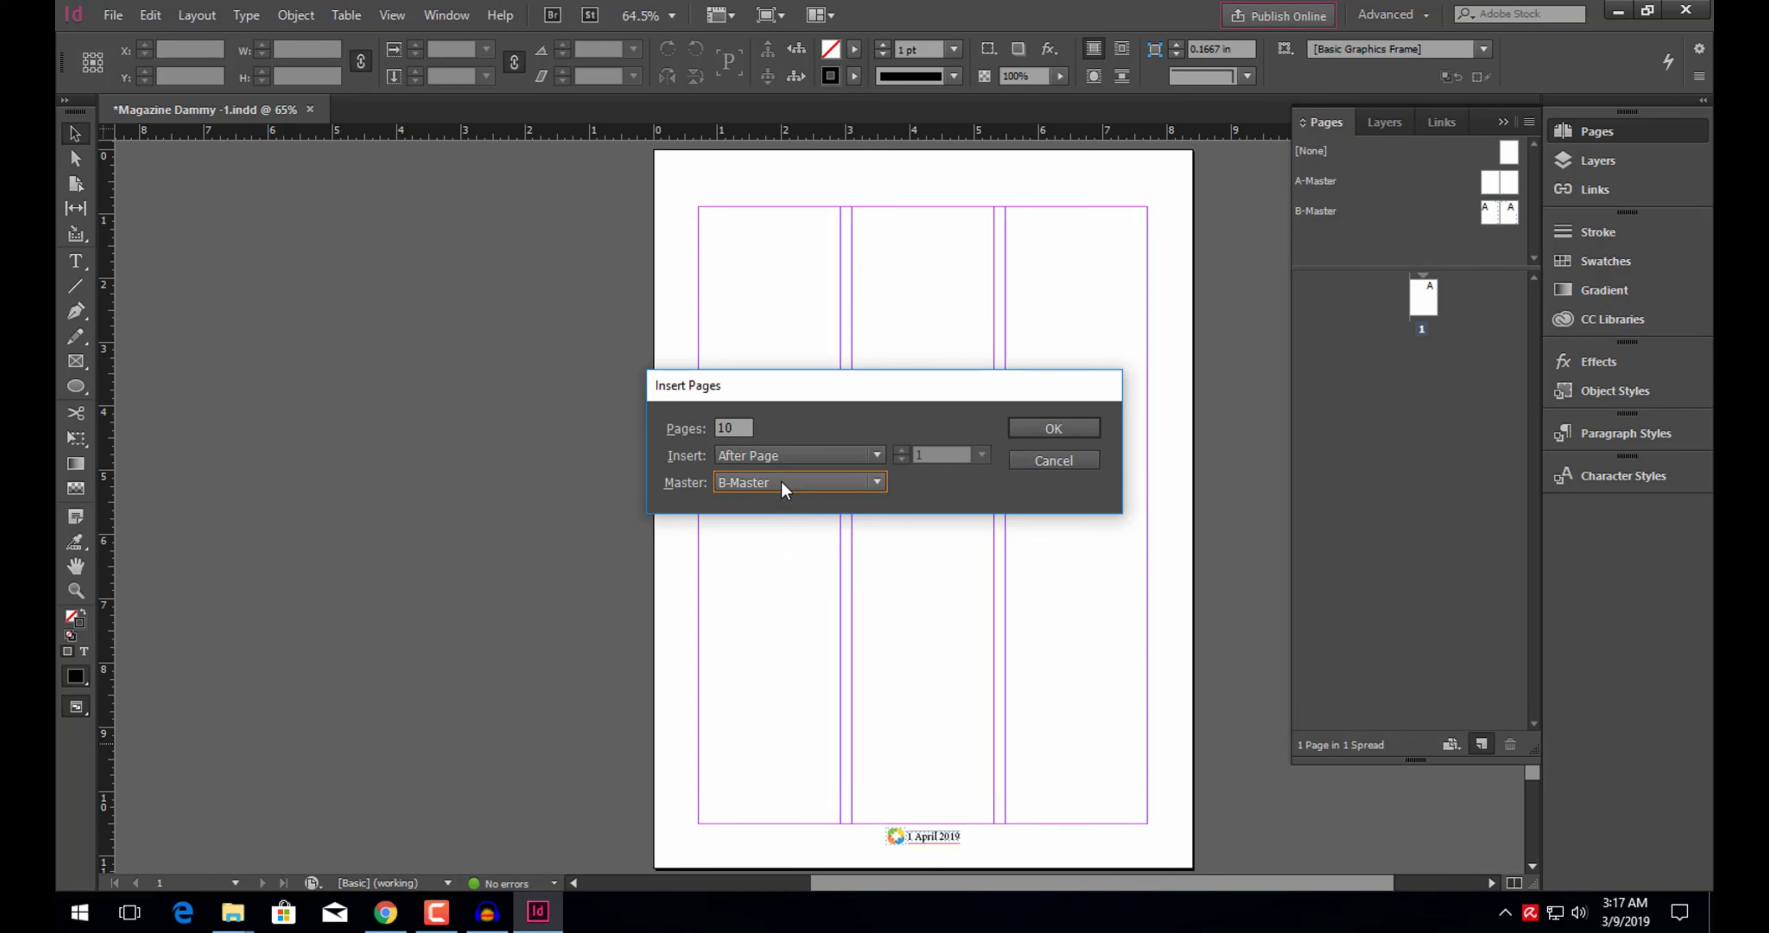
pyautogui.click(781, 480)
pyautogui.click(797, 526)
pyautogui.click(1066, 427)
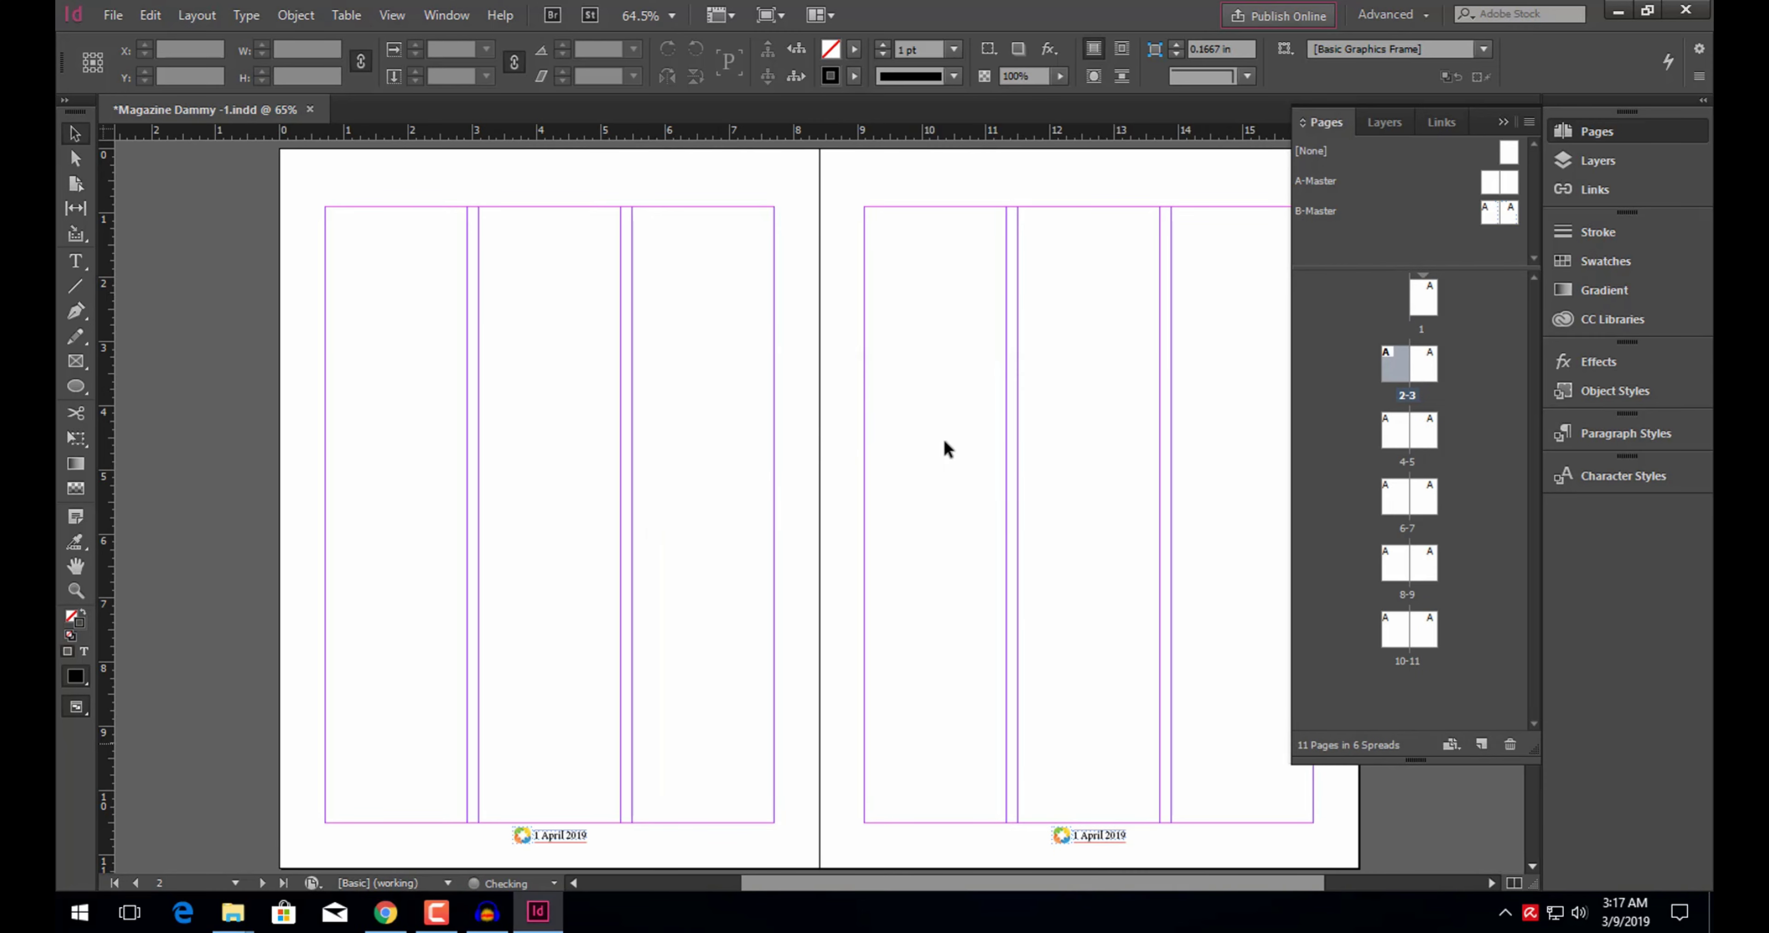
# Step: Apply B-Master to pages 2-5
pyautogui.hotkey('ctrl', '-')
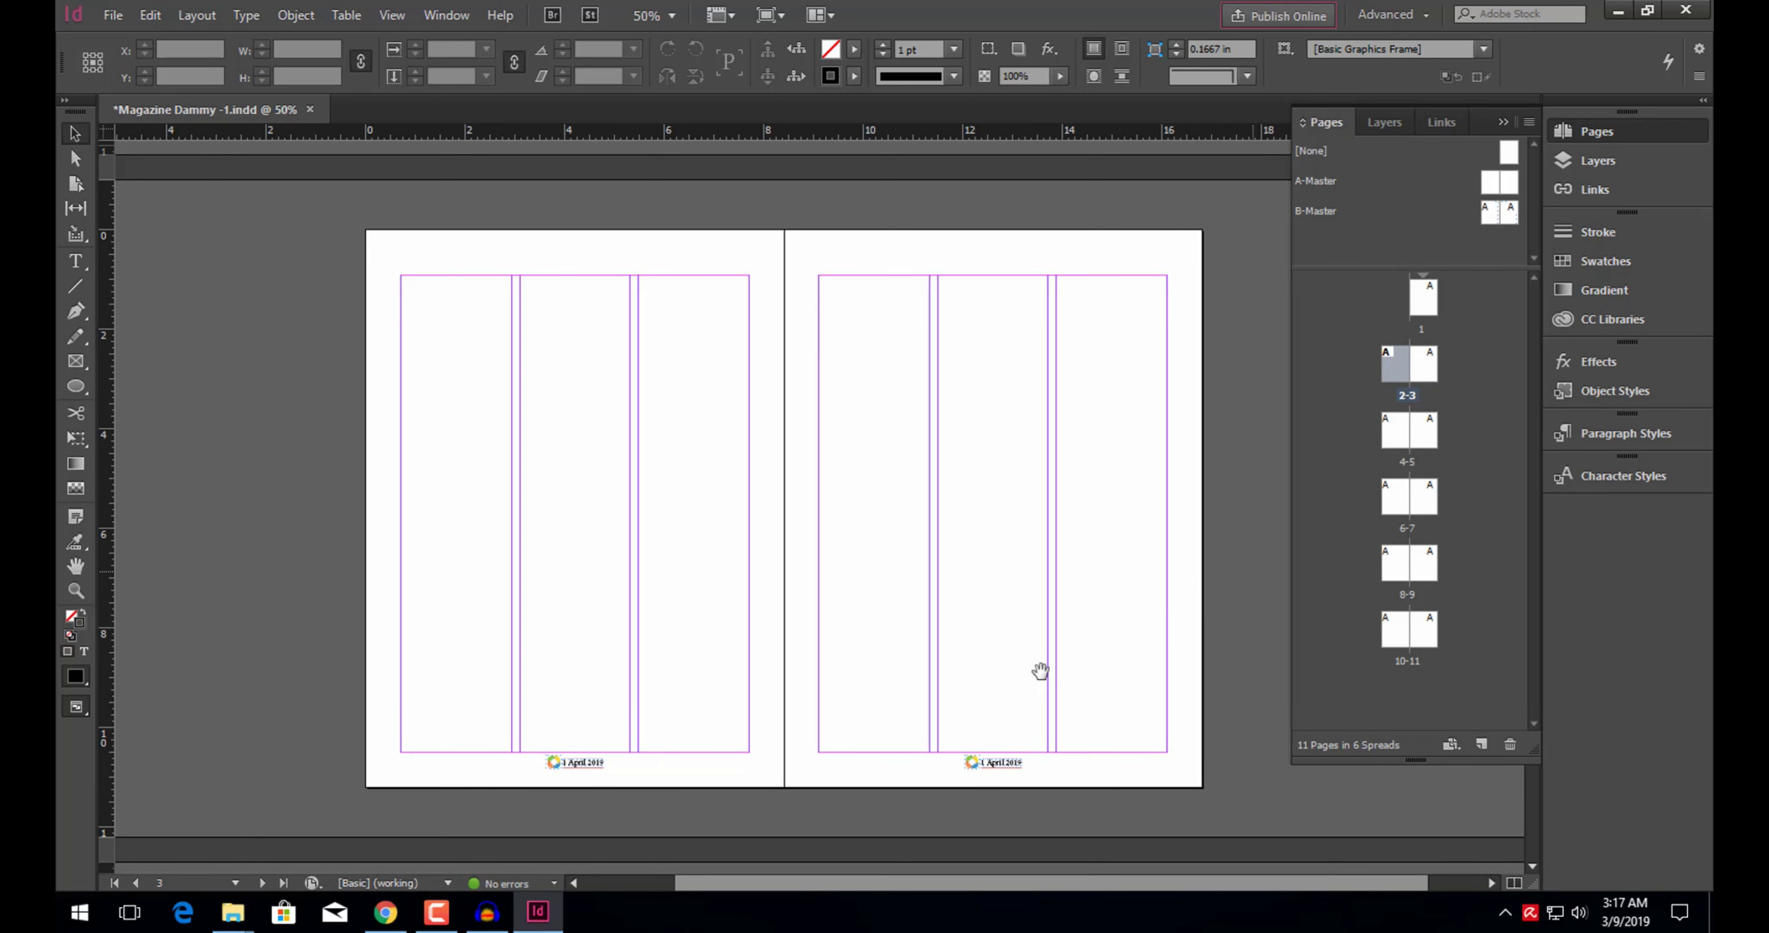
pyautogui.moveTo(833, 791); pyautogui.dragTo(820, 506)
pyautogui.scroll(-3, 691, 362)
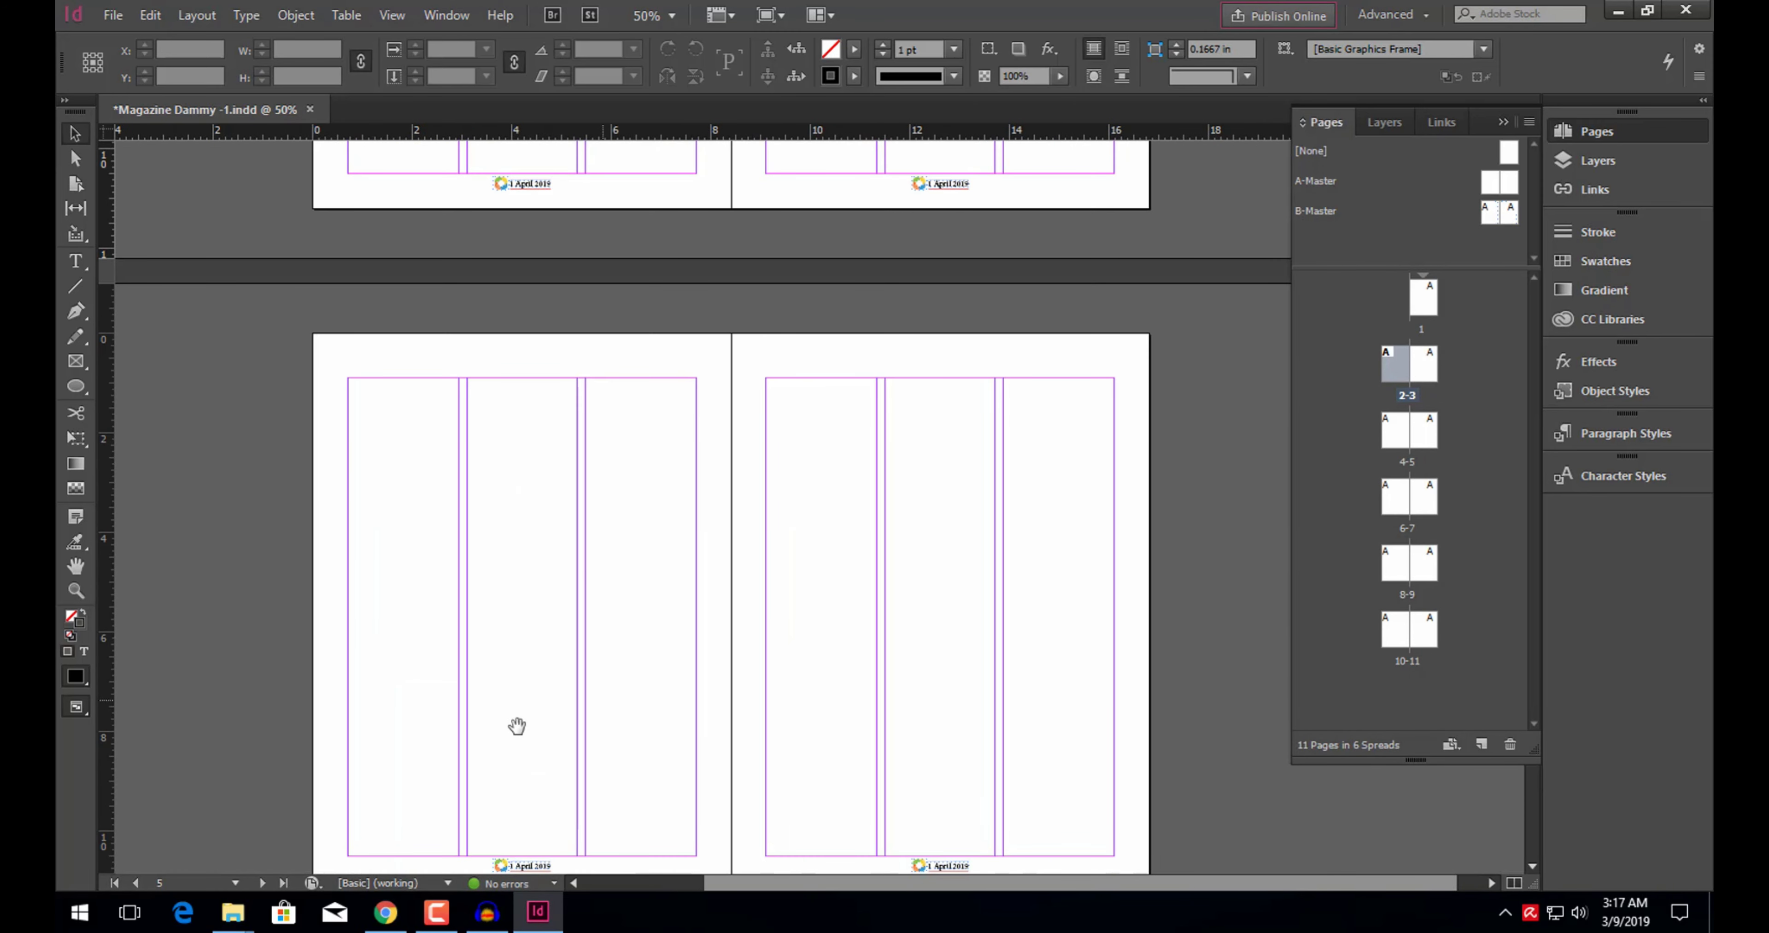
pyautogui.scroll(-3, 533, 591)
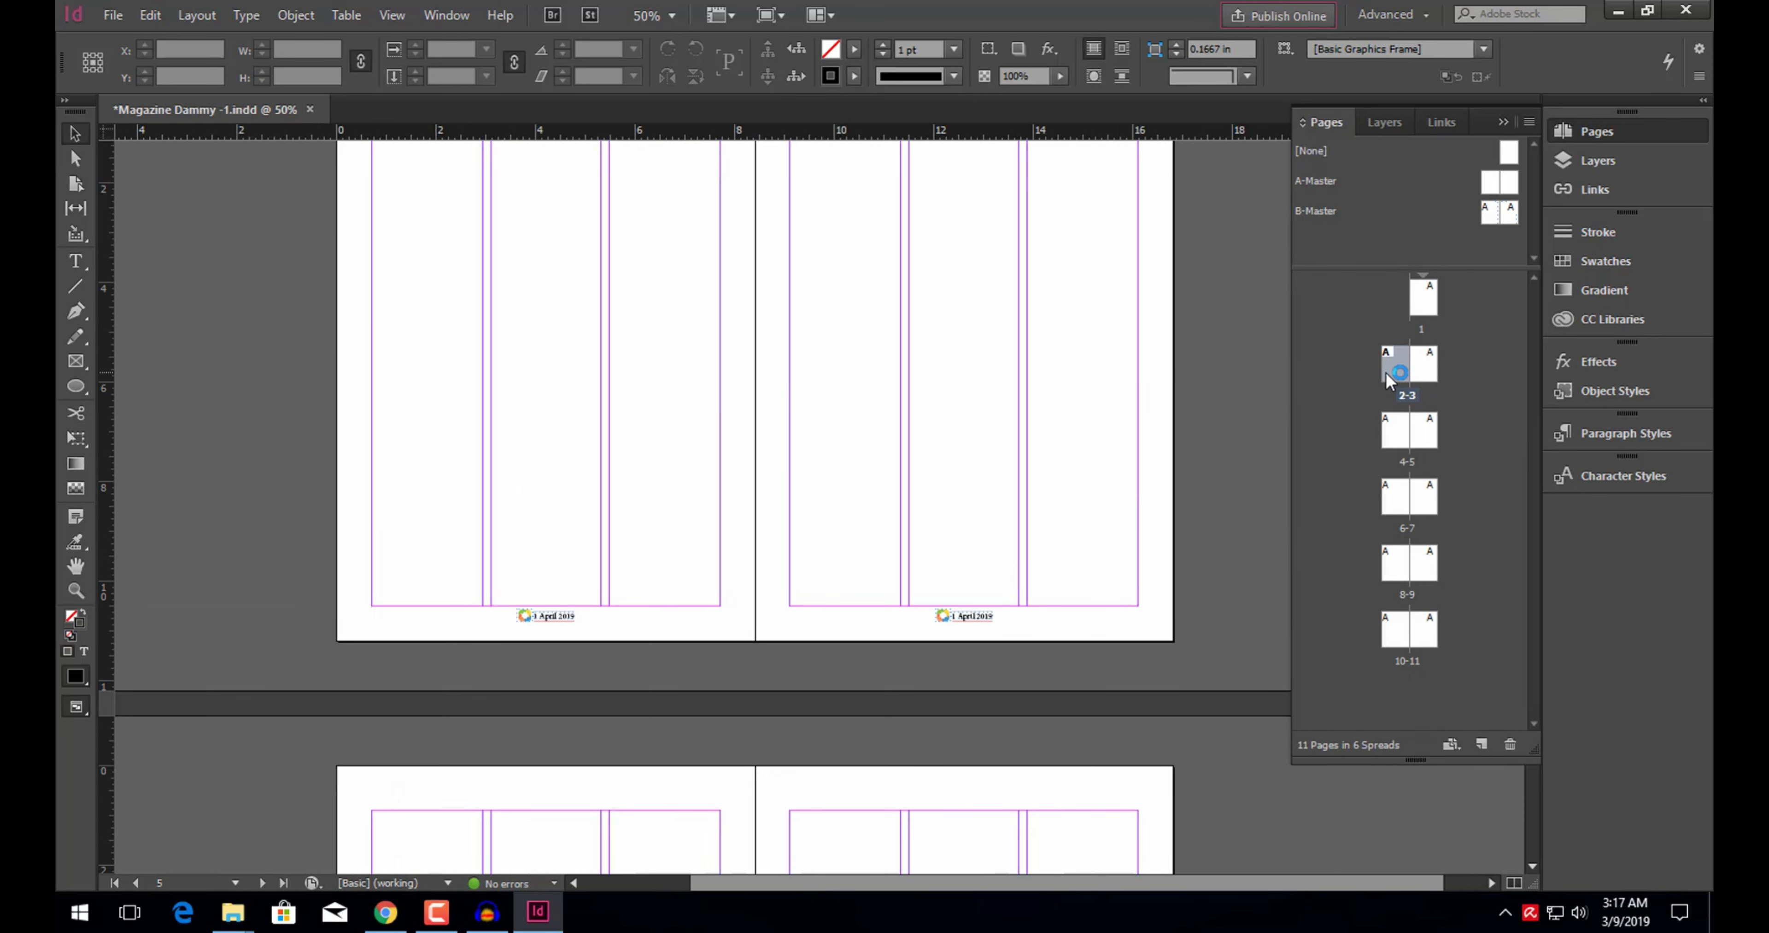
pyautogui.keyDown('shift'); pyautogui.click(1427, 436); pyautogui.keyUp('shift')
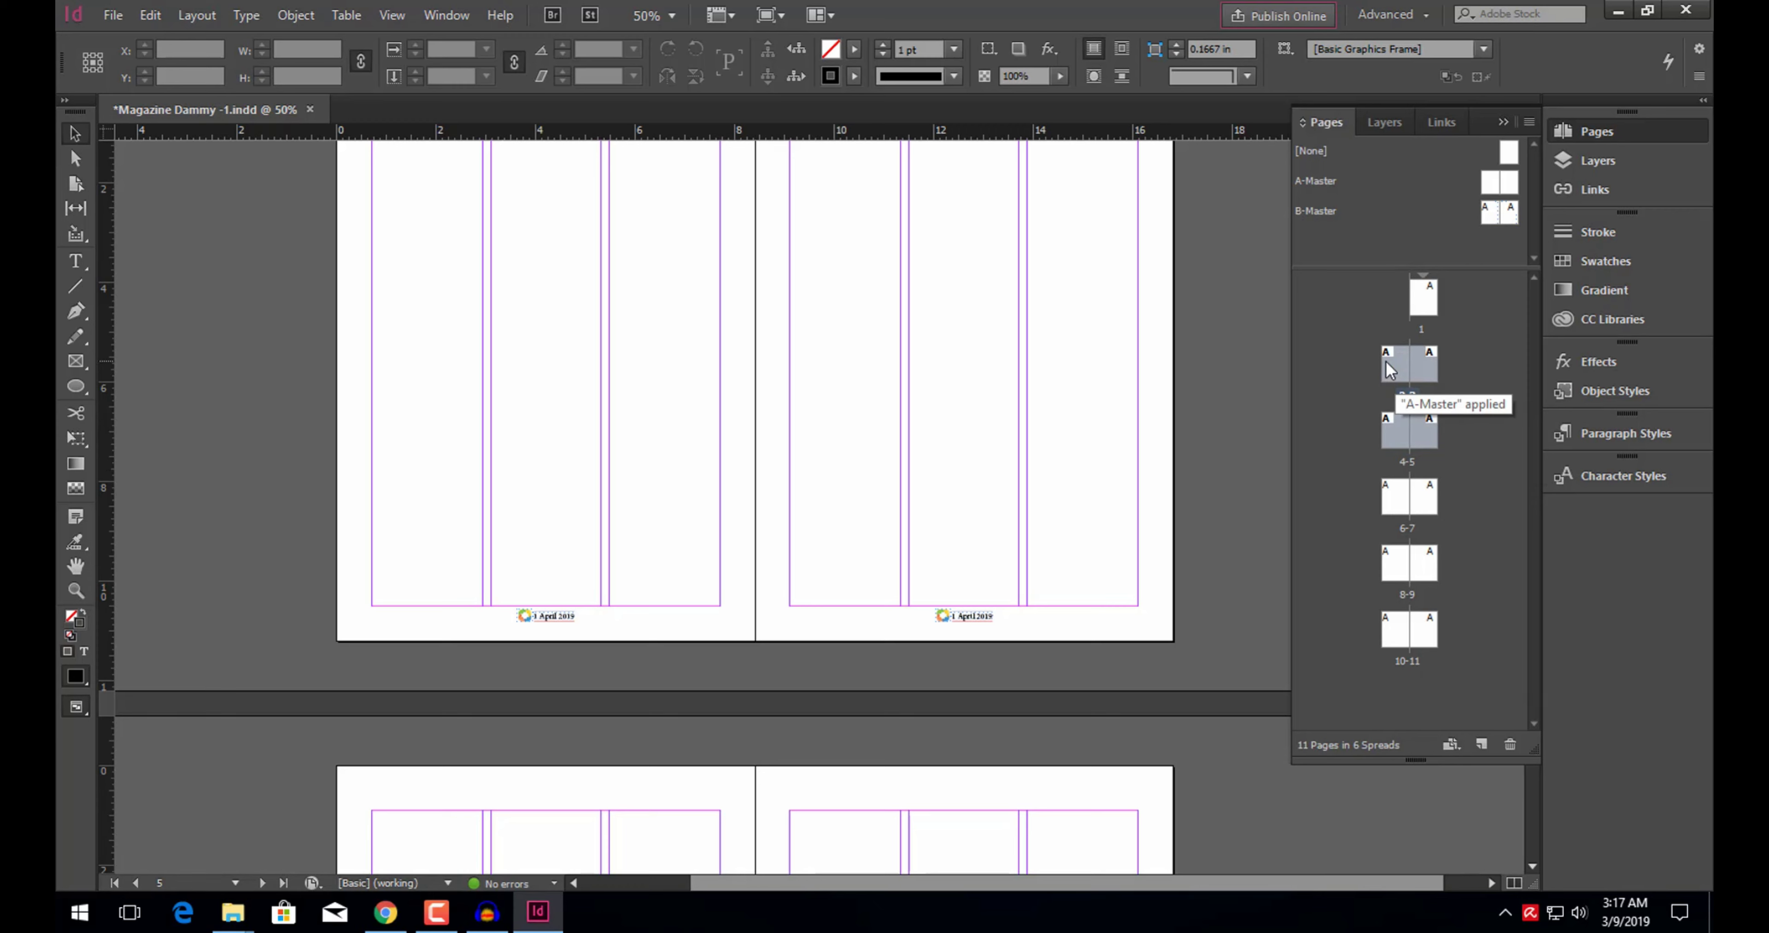
pyautogui.rightClick(1428, 441)
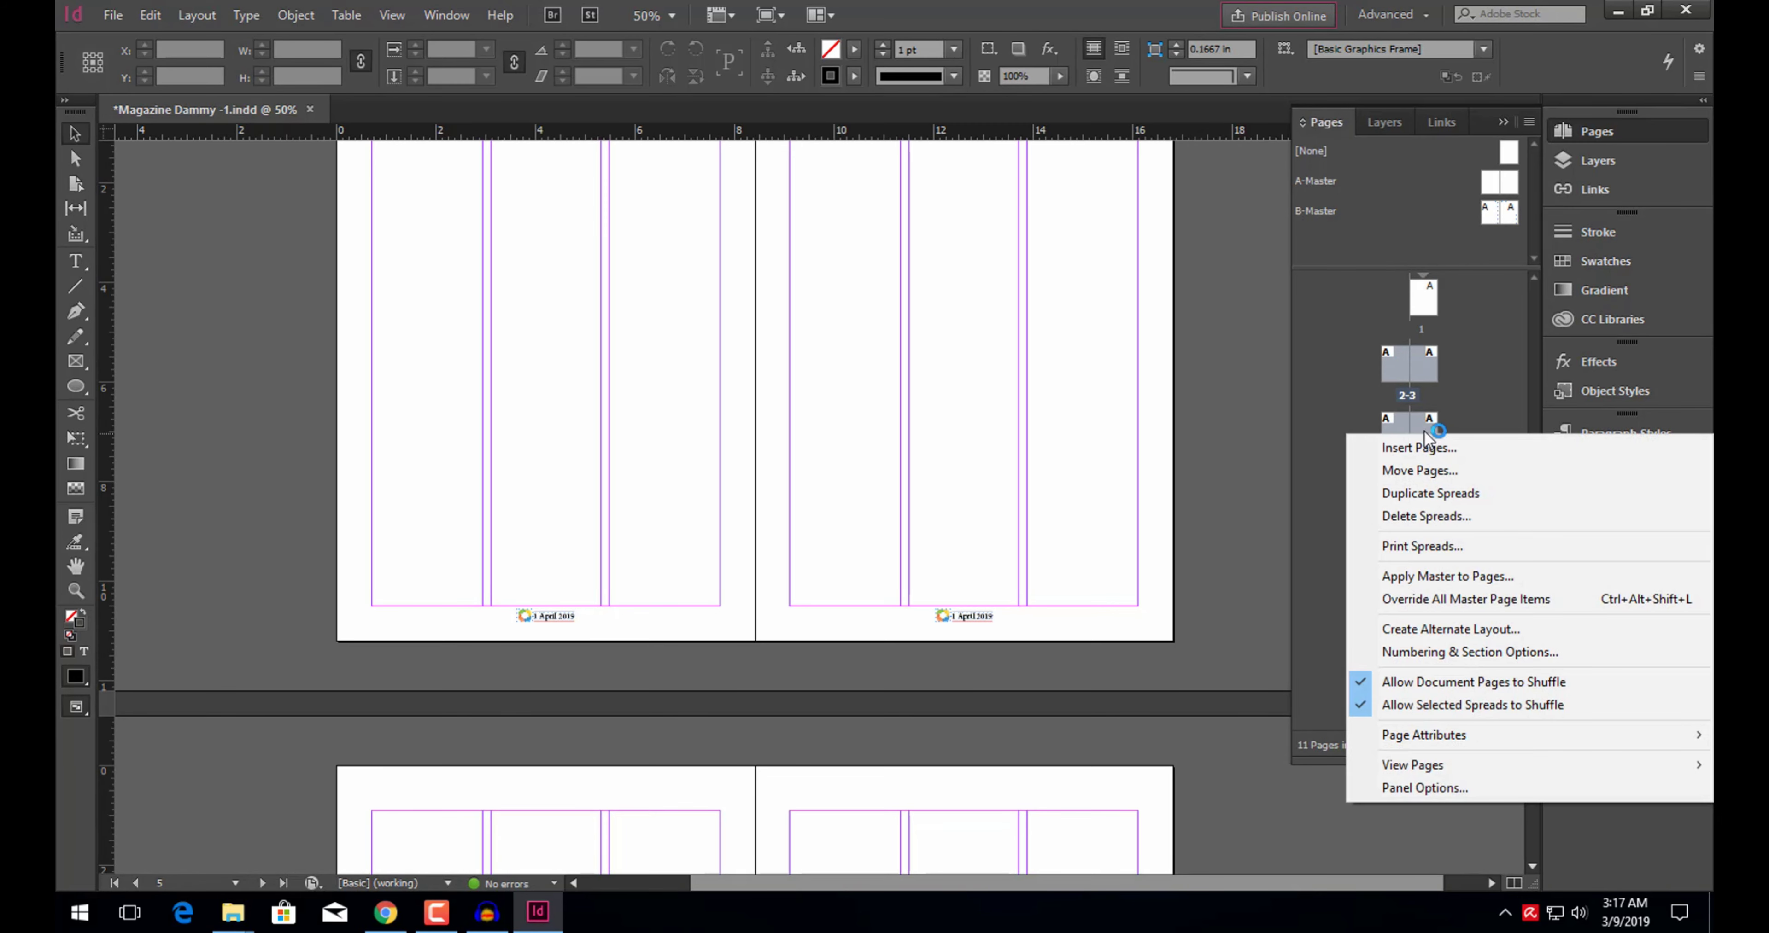
pyautogui.click(1419, 578)
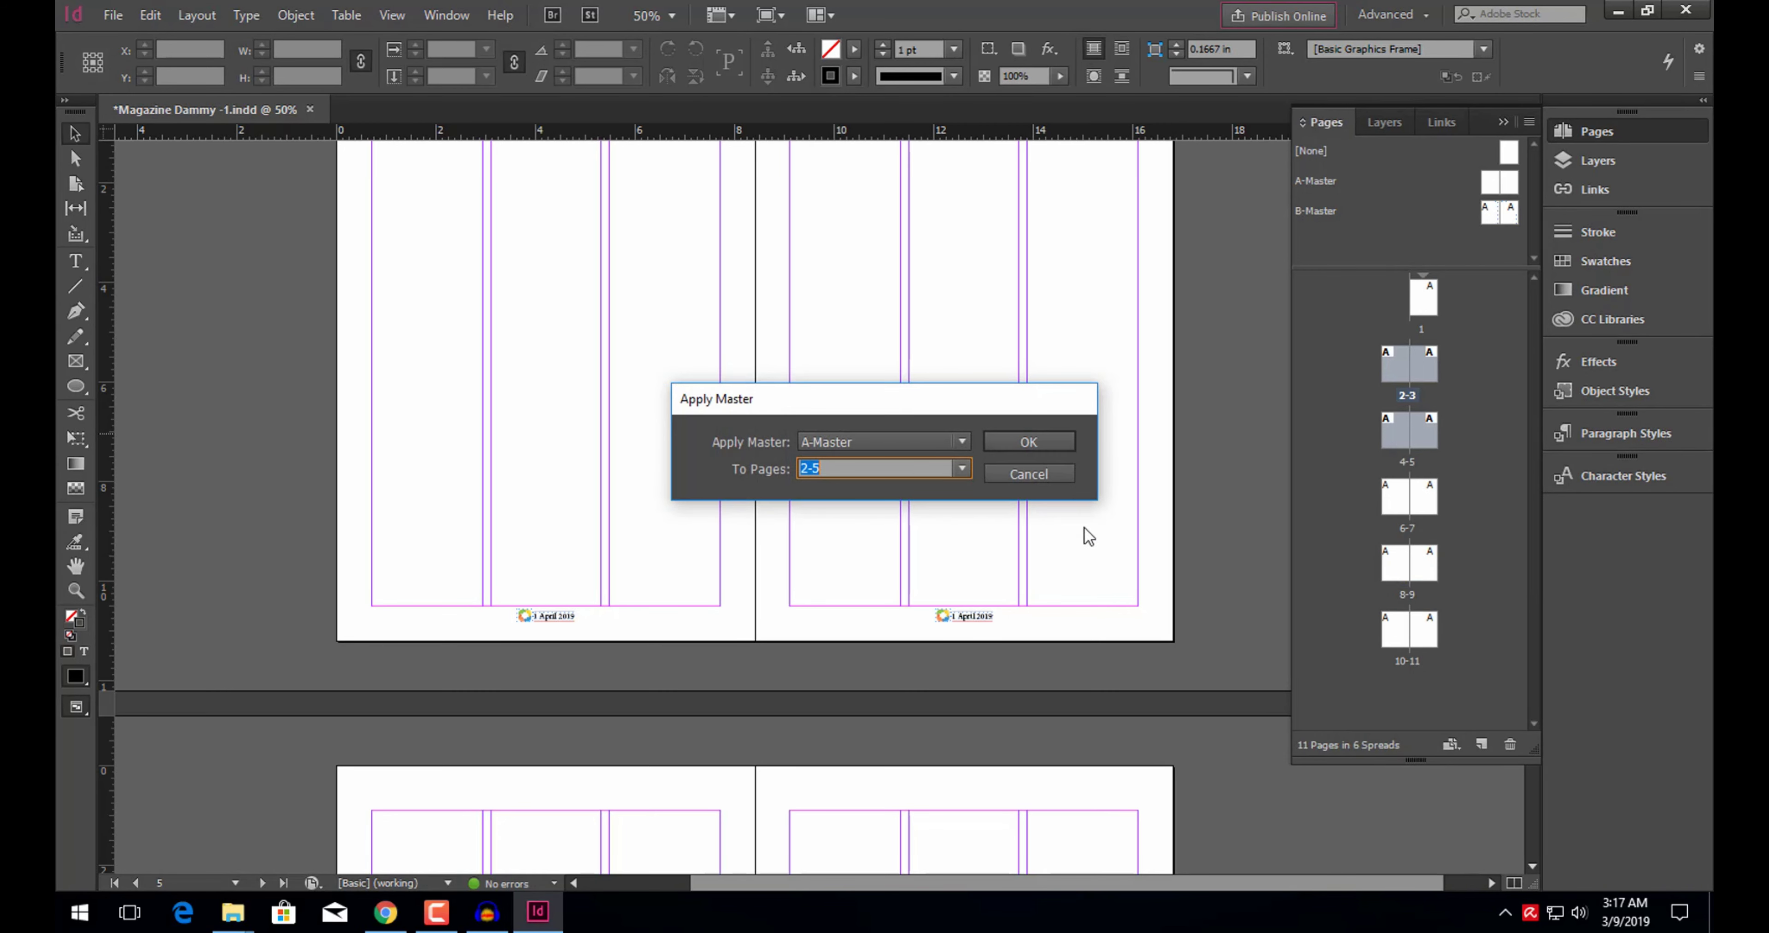
pyautogui.click(914, 443)
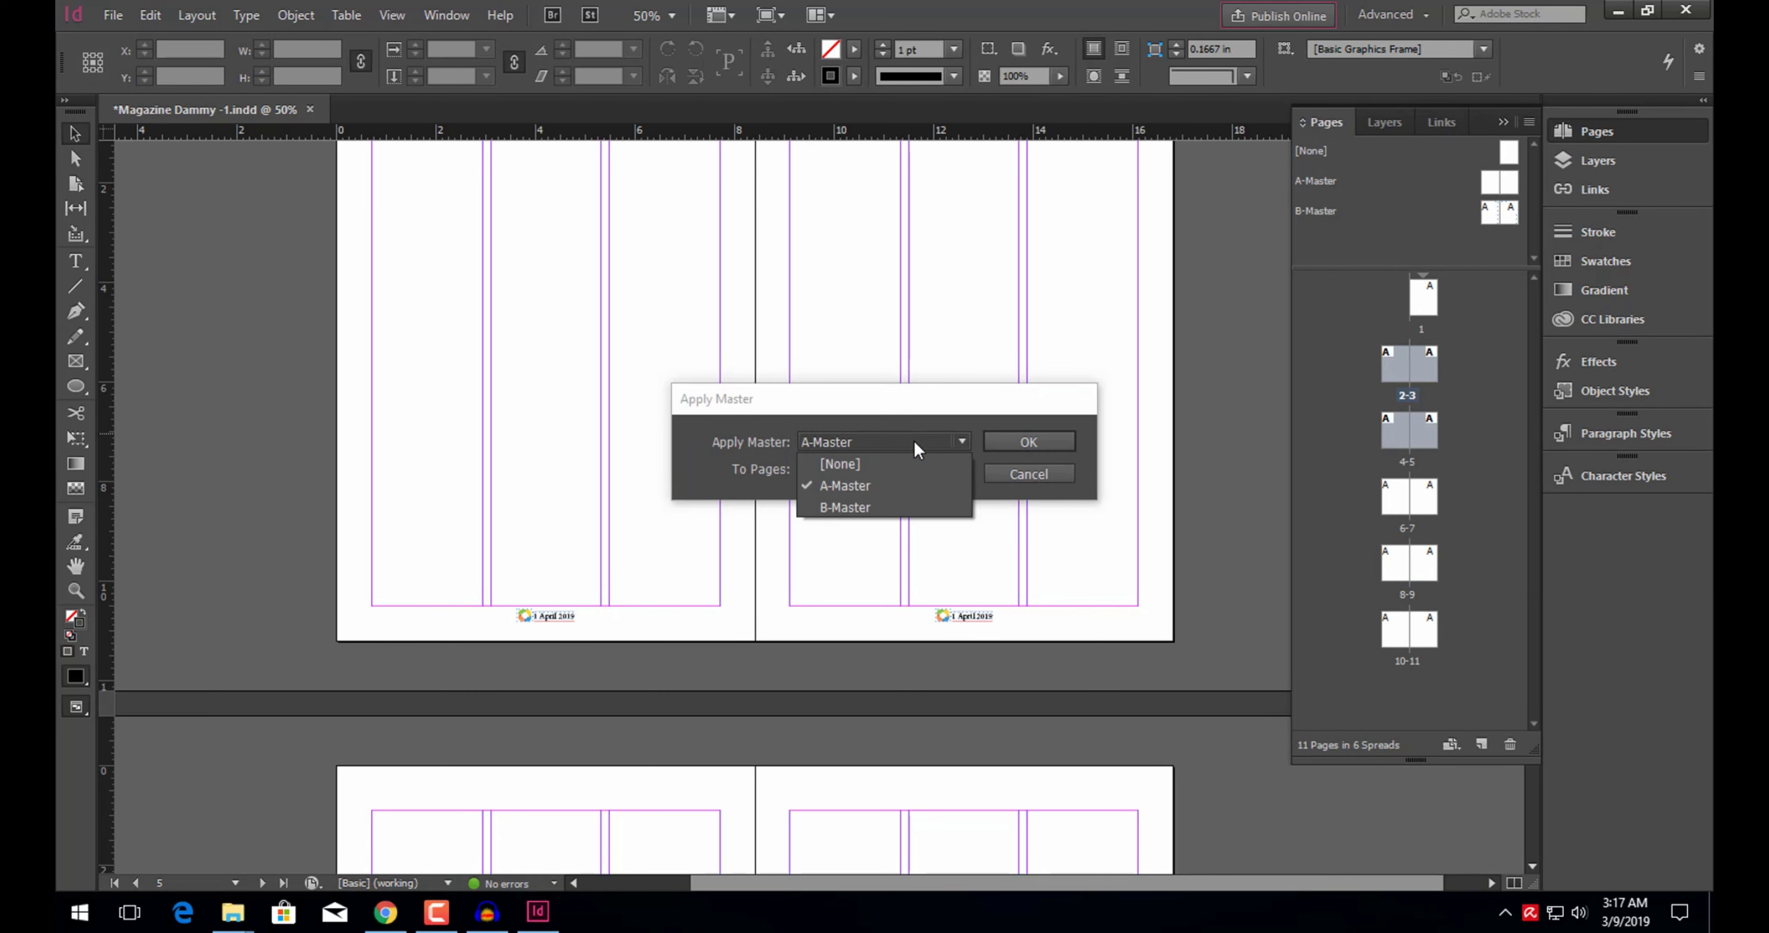
pyautogui.click(869, 504)
pyautogui.click(1014, 445)
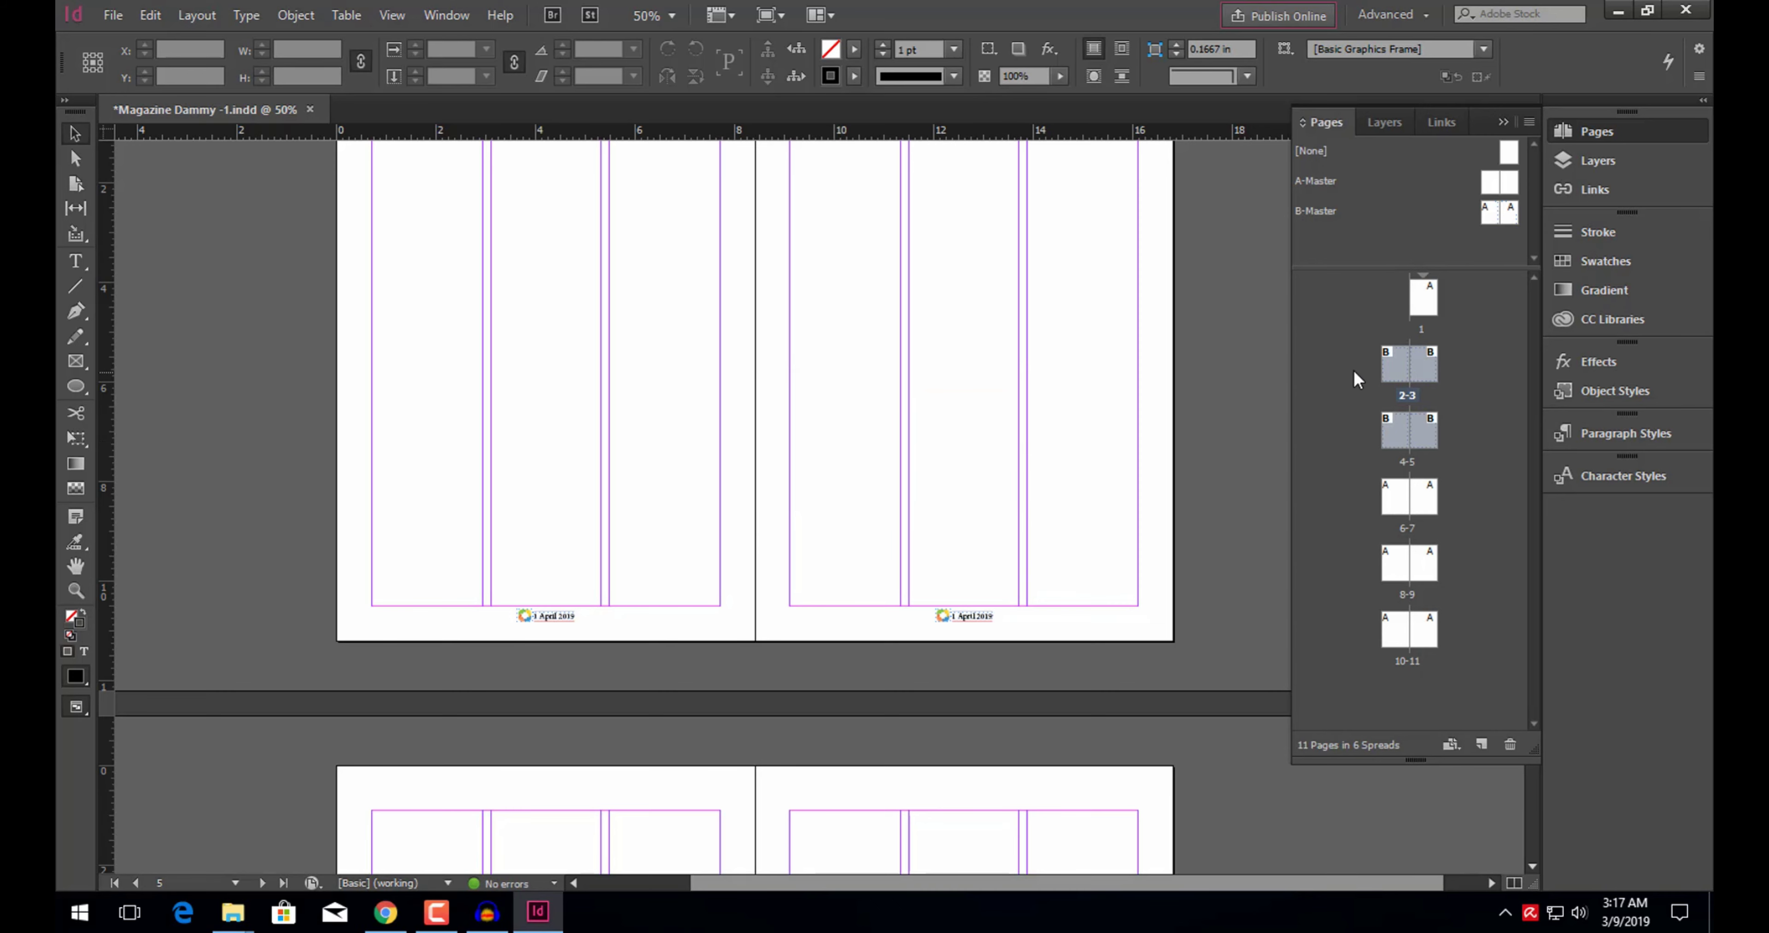
# Step: Go to the pages 2-3 spread, try to select and delete its page items, and undo the deletion
pyautogui.doubleClick(1394, 365)
pyautogui.hotkey('shift', 'pagedown')
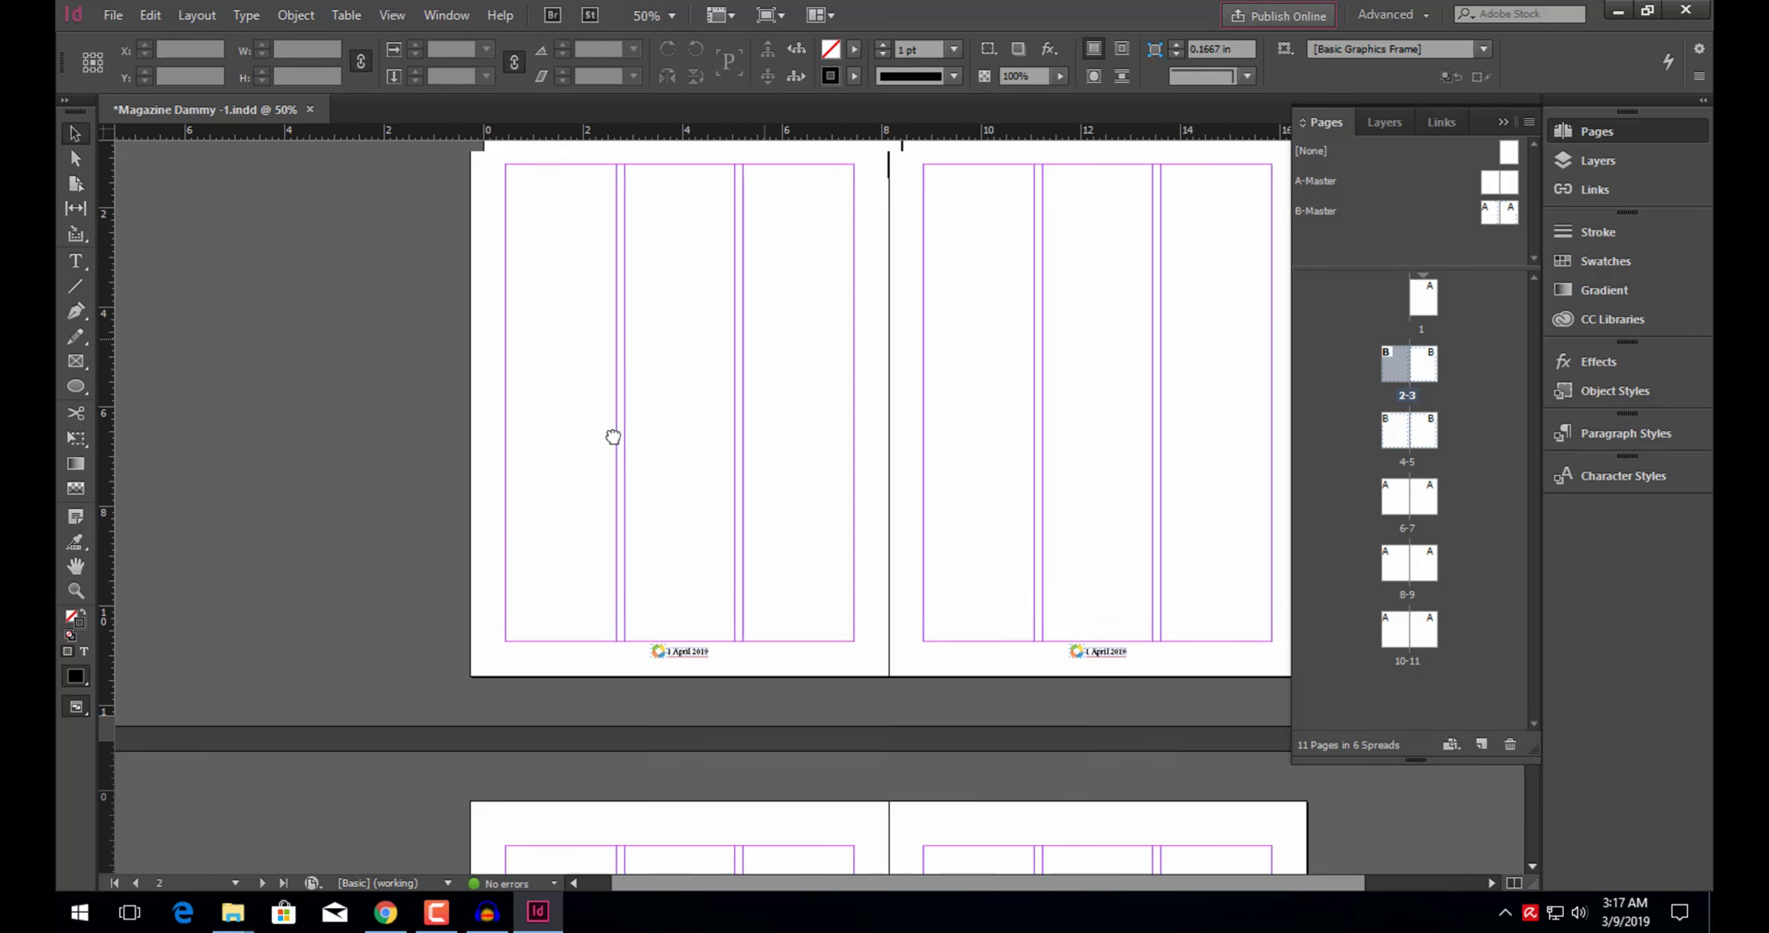
pyautogui.moveTo(275, 308); pyautogui.dragTo(1184, 808)
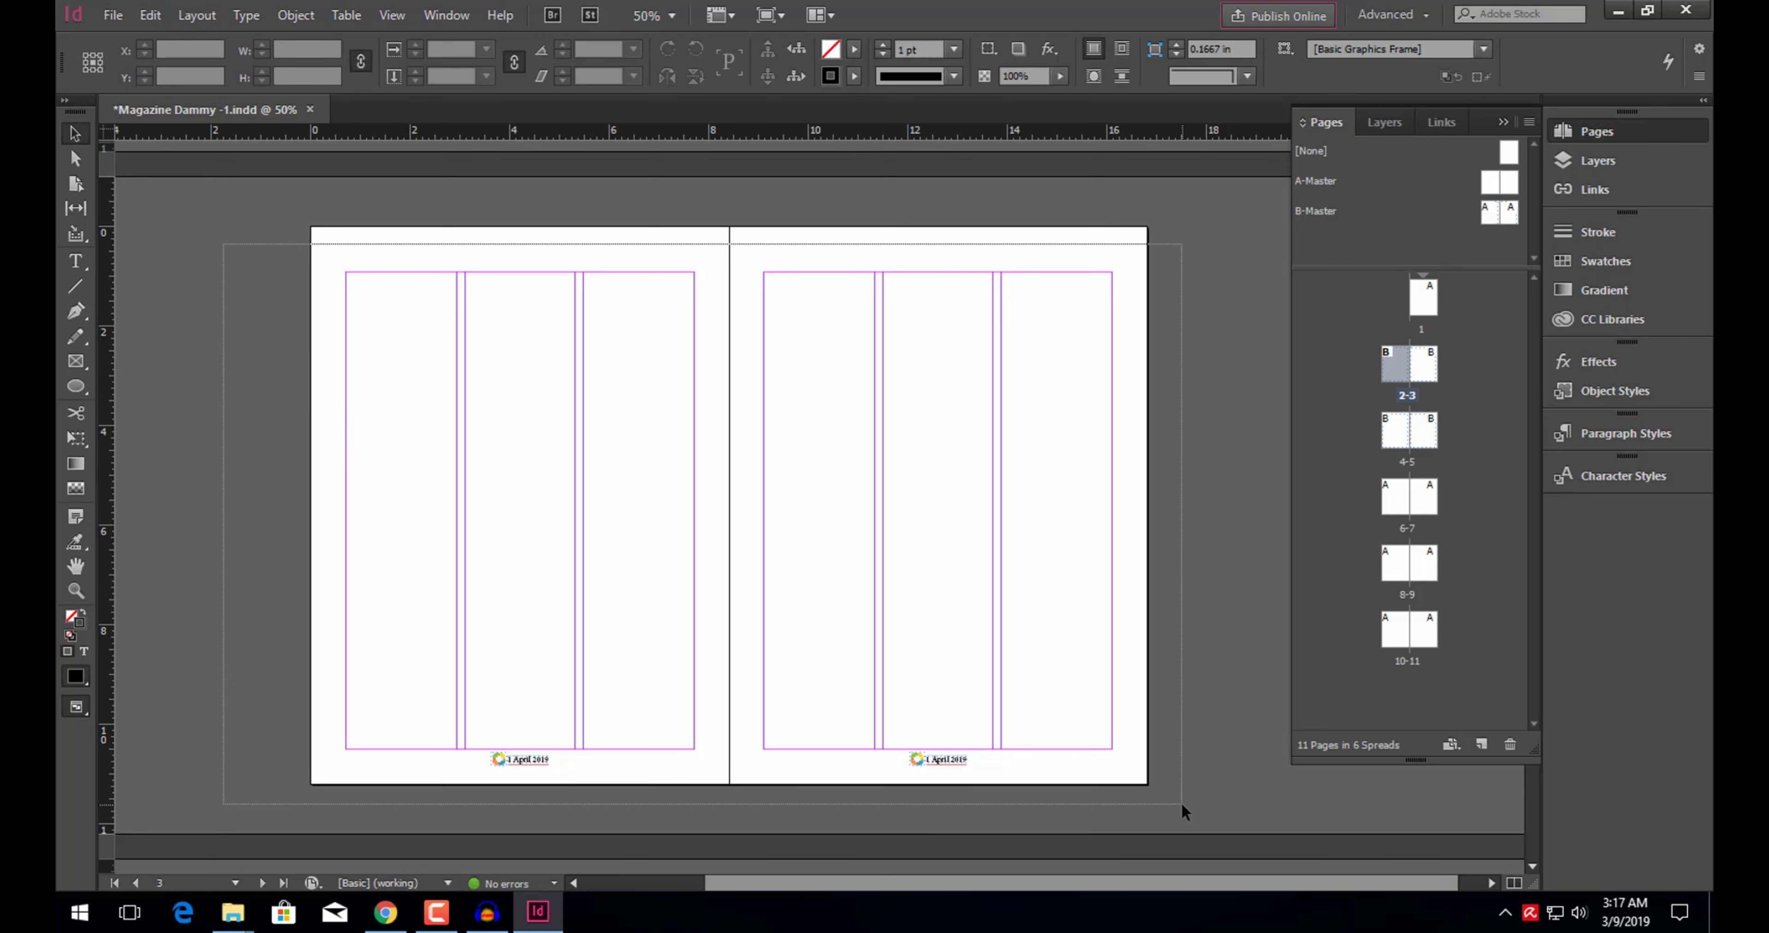
pyautogui.moveTo(1185, 450); pyautogui.dragTo(290, 750)
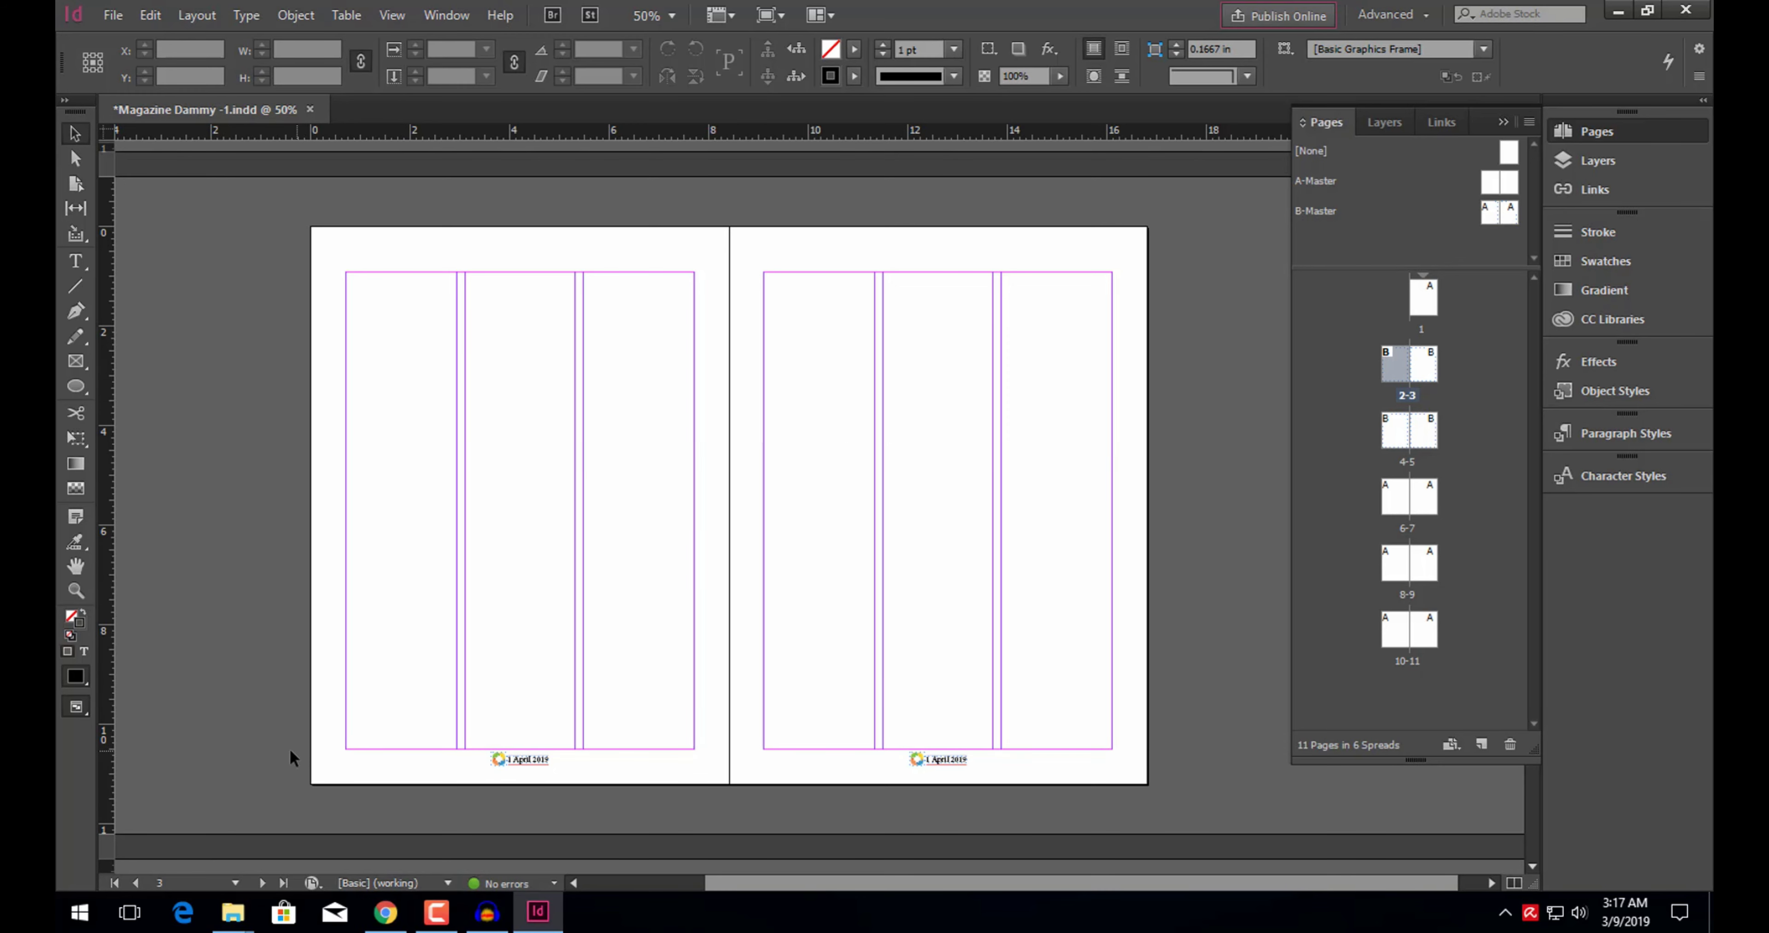
pyautogui.moveTo(257, 630); pyautogui.dragTo(1188, 812)
pyautogui.hotkey('ctrl', 'z')
pyautogui.click(75, 133)
pyautogui.press('Delete')
pyautogui.hotkey('ctrl', 'z')
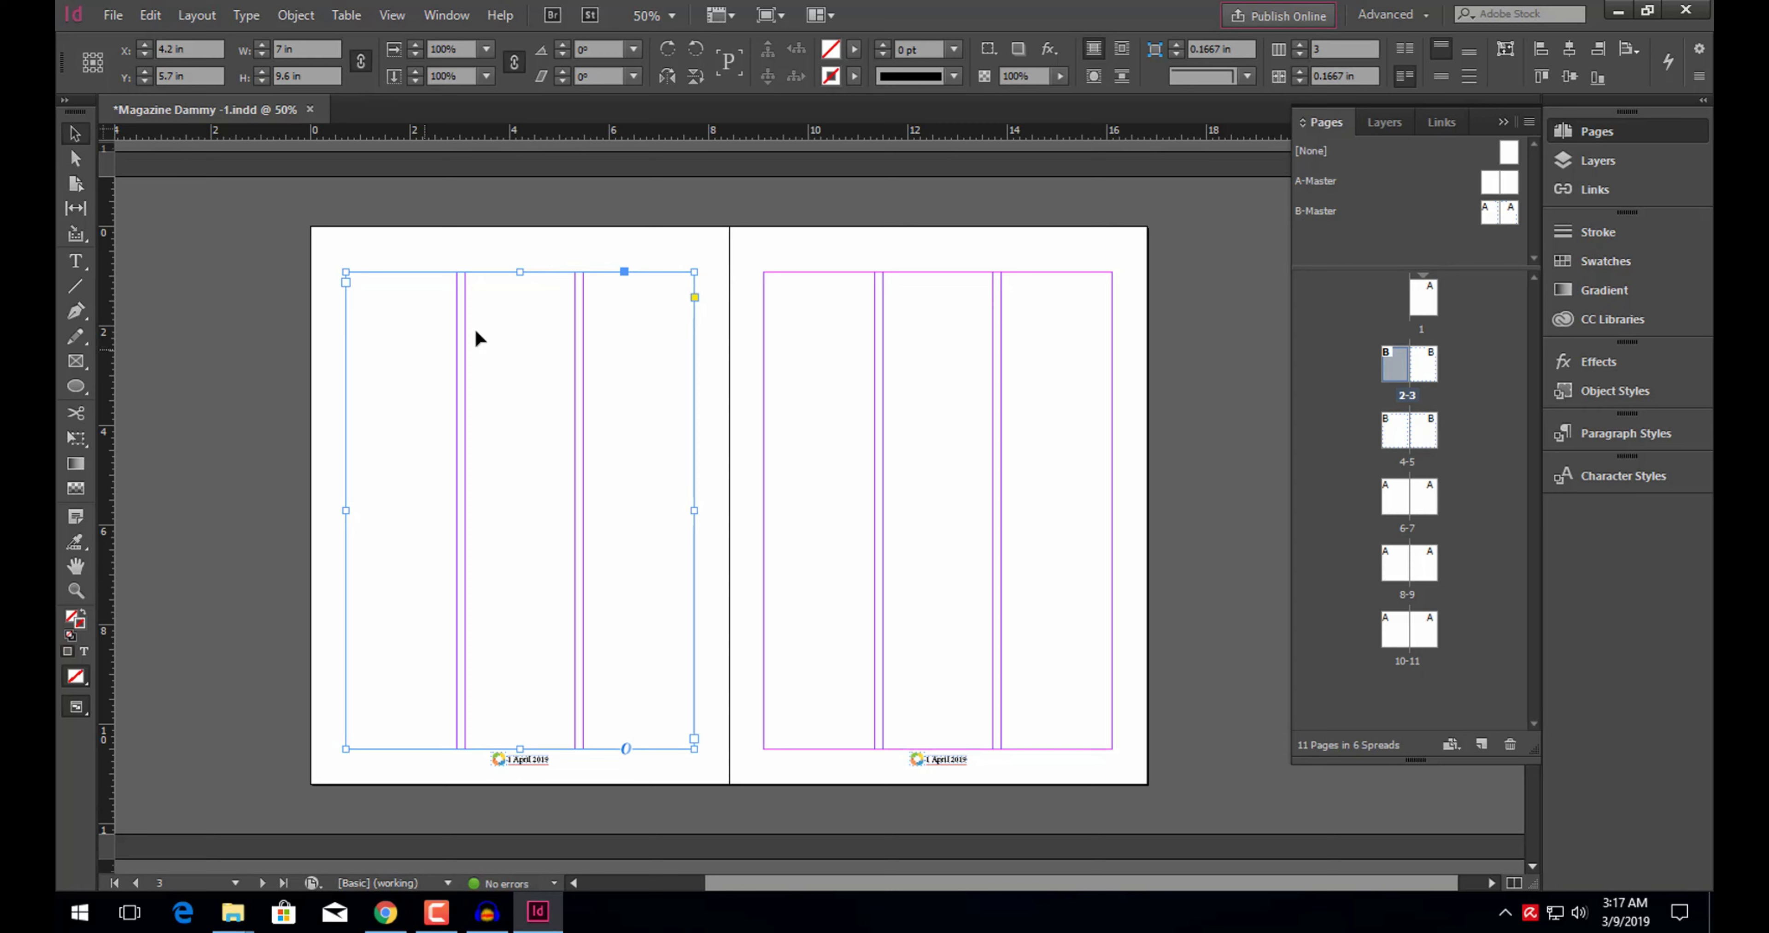
# Step: Select the three-column text frames on pages 2 and 3 together
pyautogui.click(792, 191)
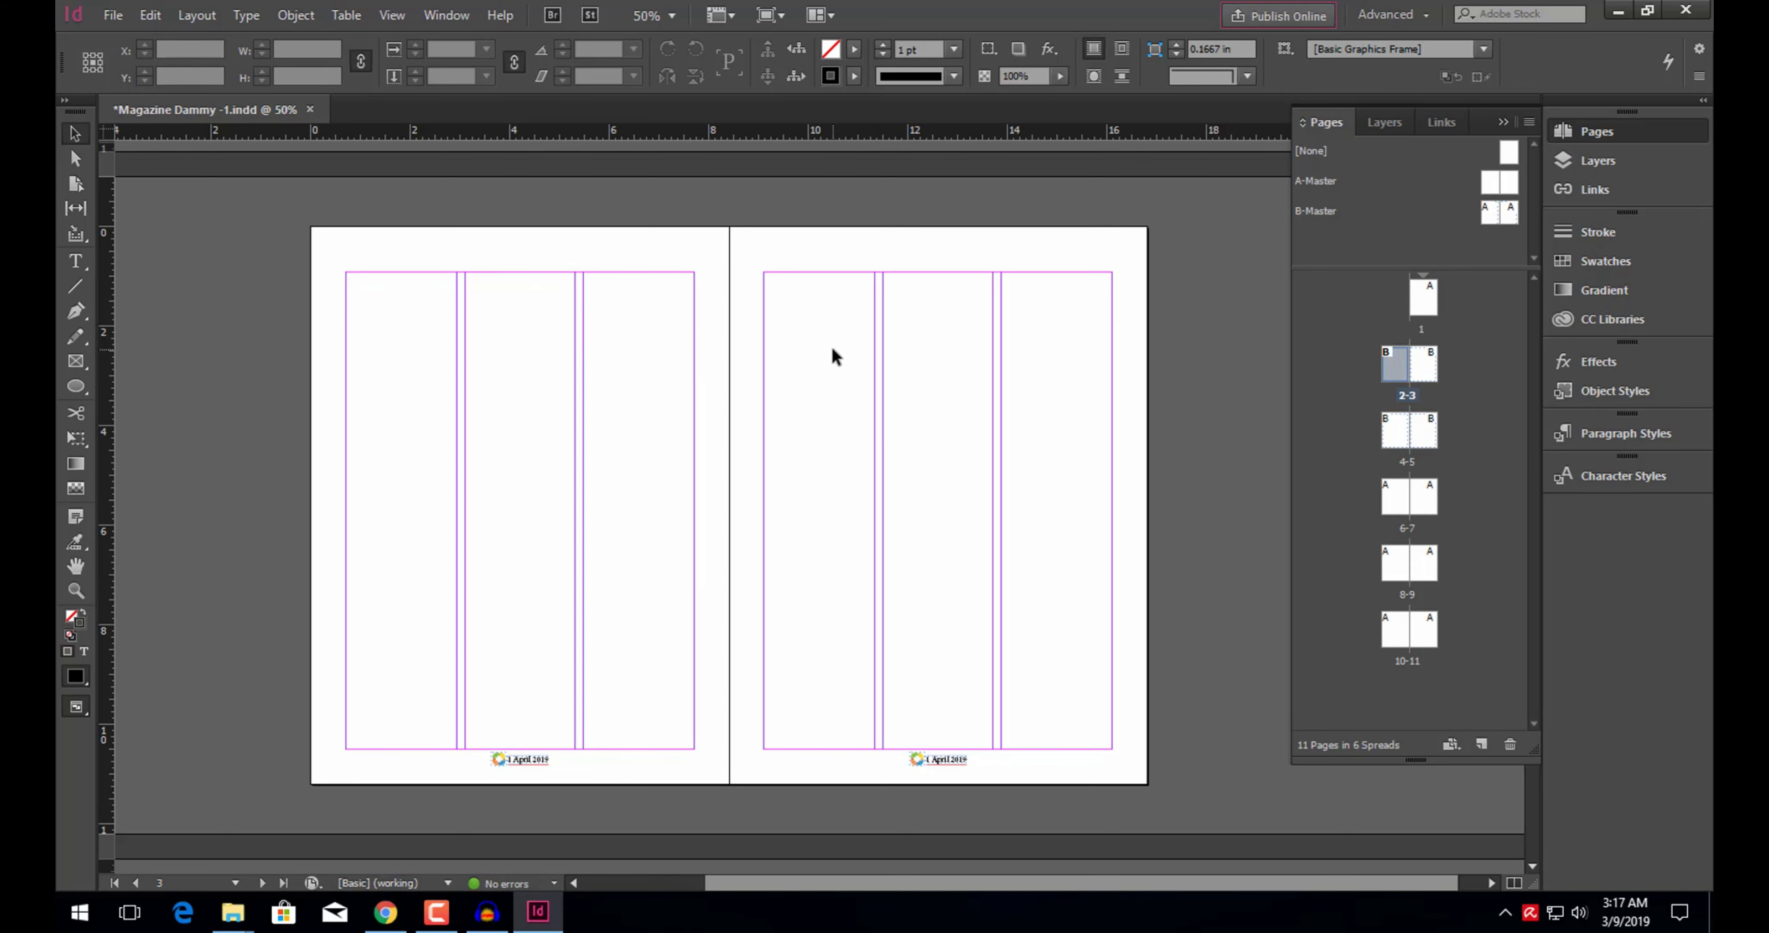
pyautogui.click(831, 349)
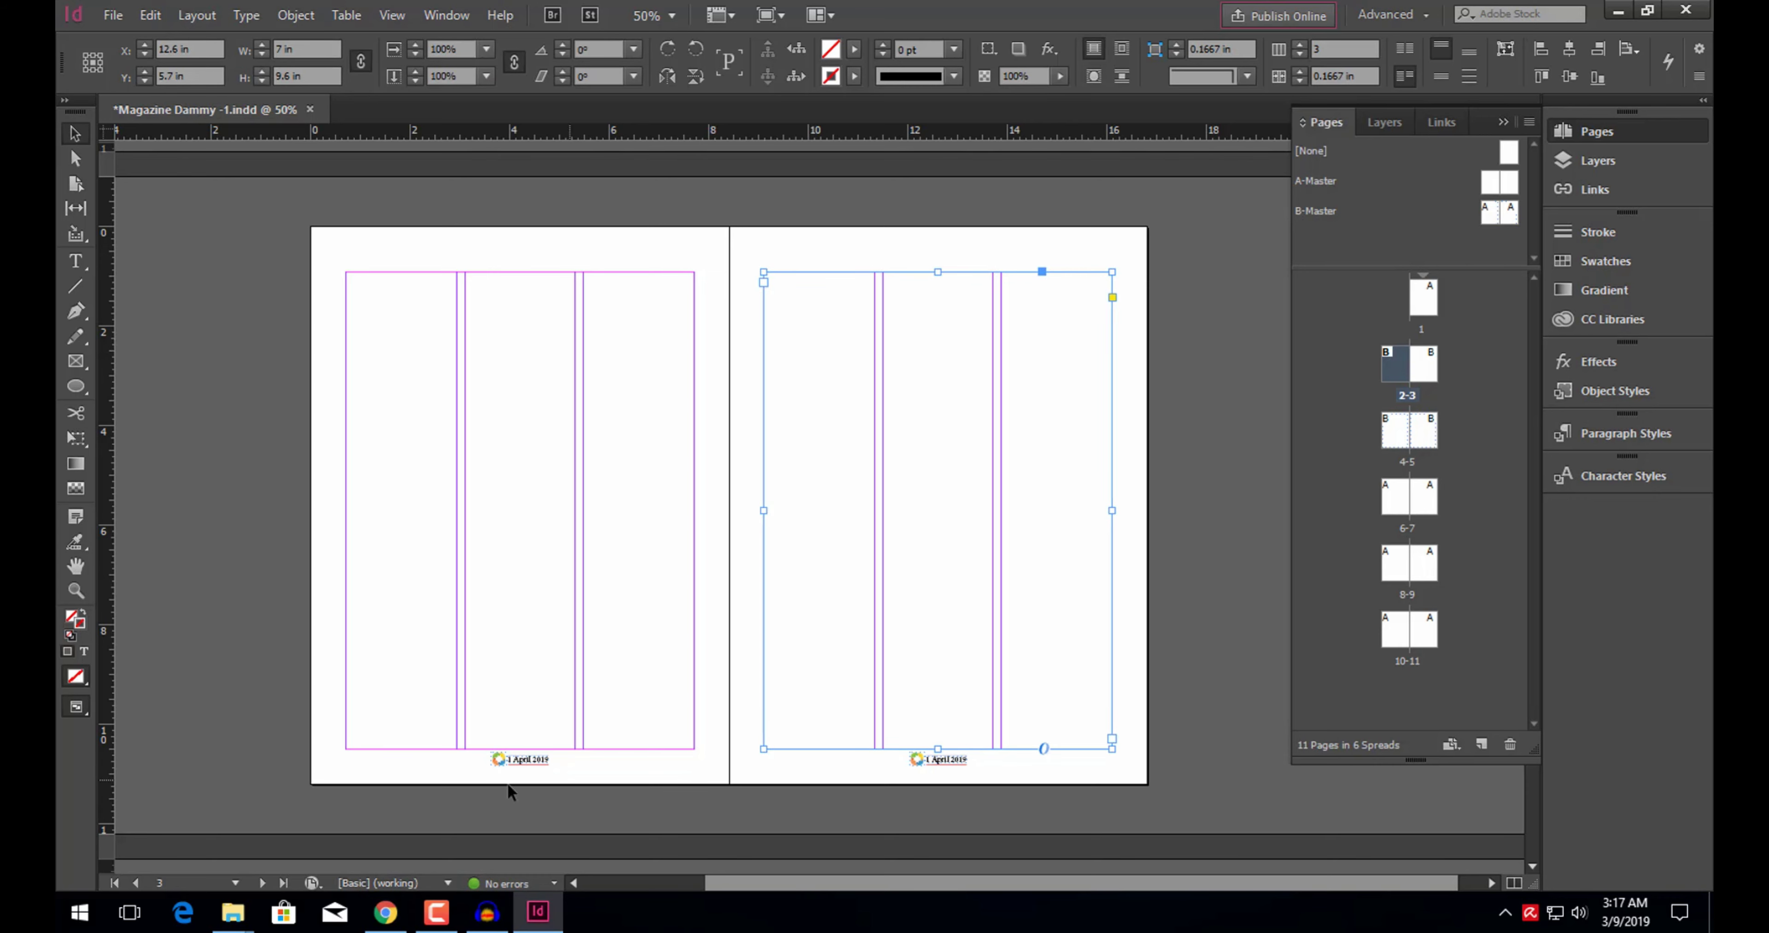
pyautogui.click(448, 559)
pyautogui.keyDown('shift'); pyautogui.click(796, 507); pyautogui.keyUp('shift')
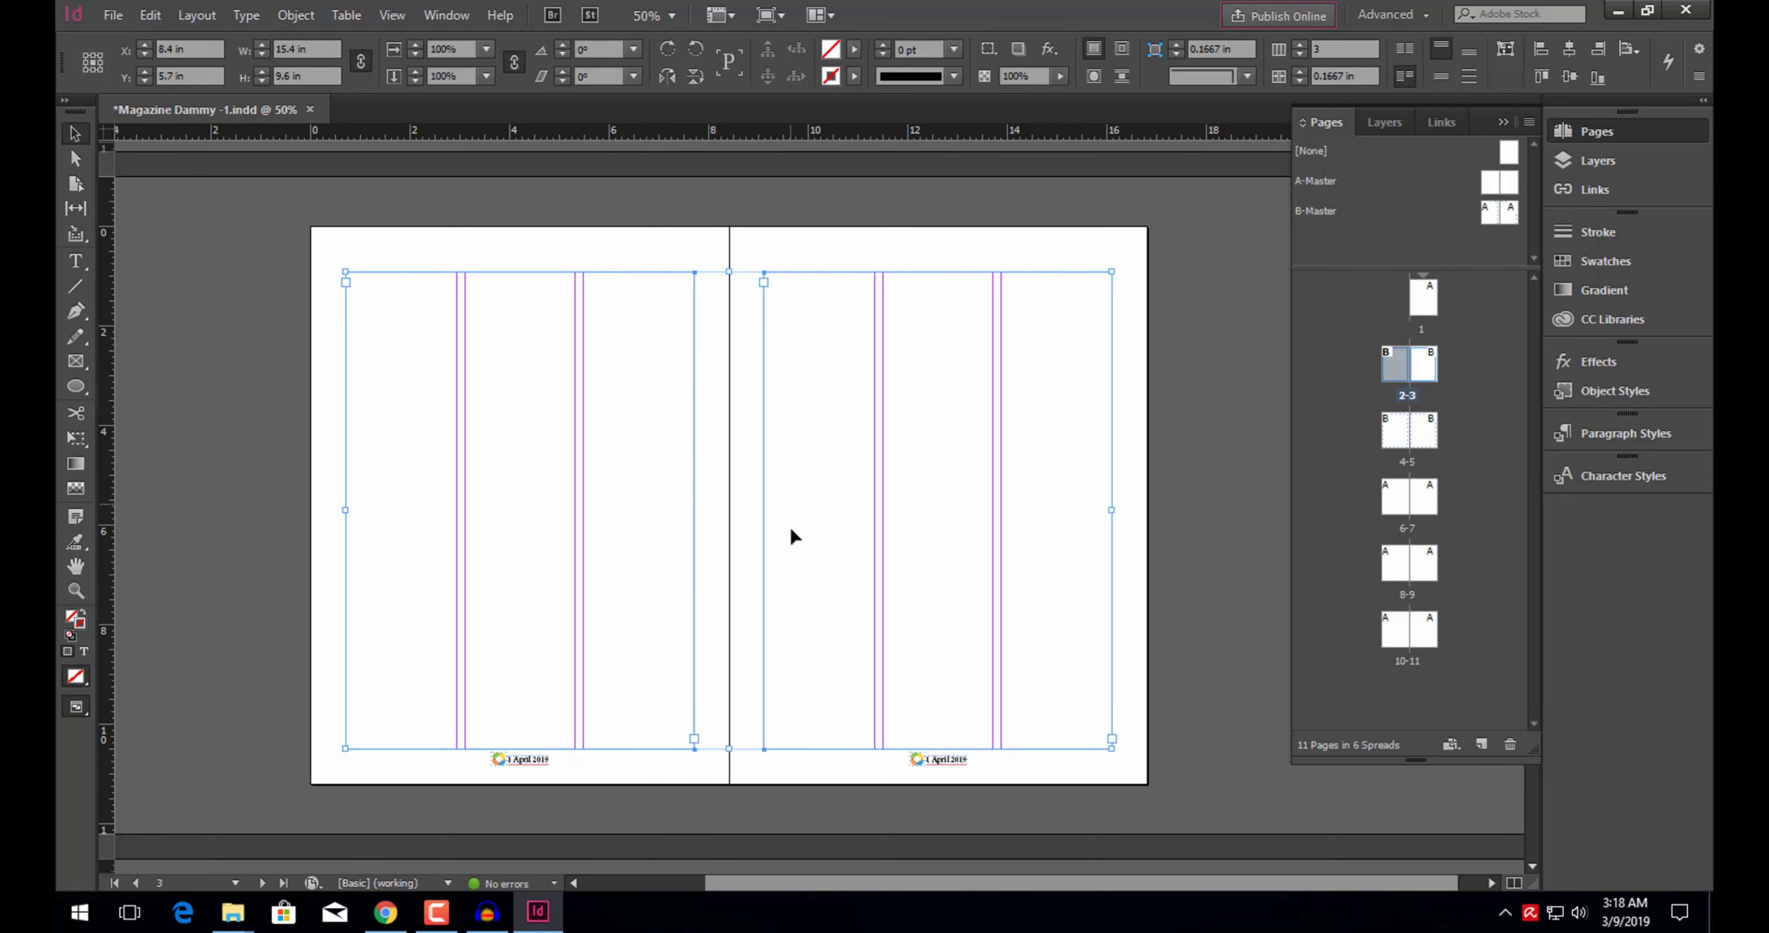
# Step: Check page 1's items by selecting its page-size frame and its footer with the logo and date, and deselect everything
pyautogui.scroll(5, 693, 585)
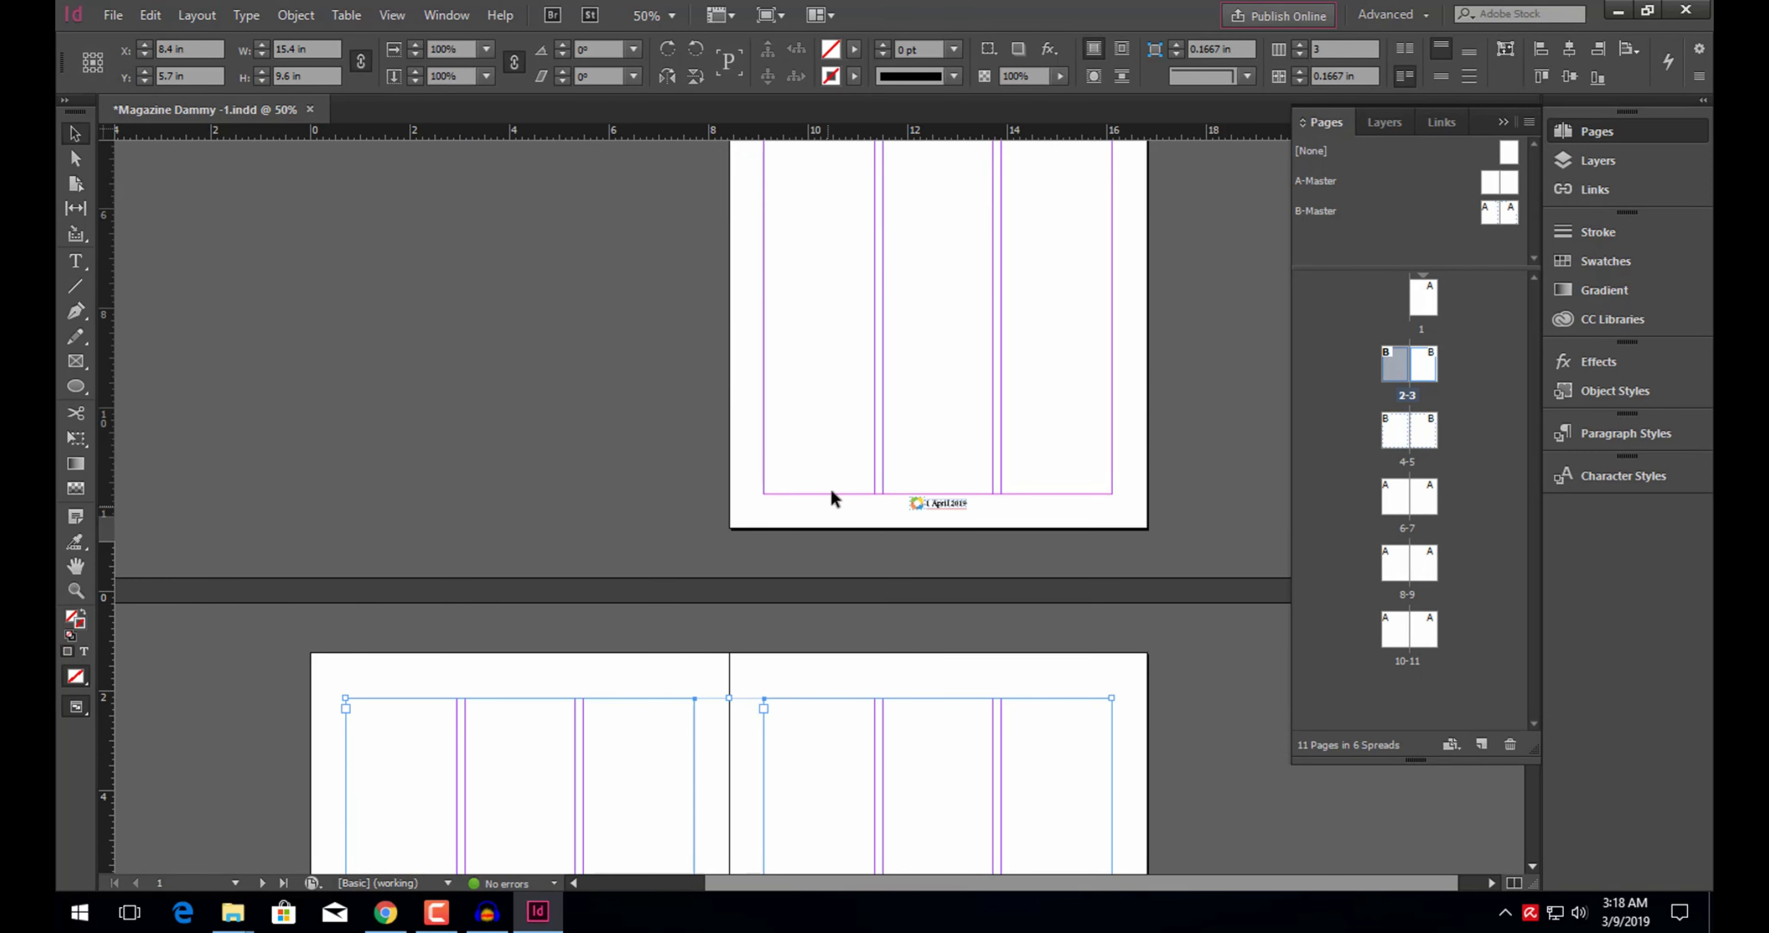
pyautogui.click(641, 248)
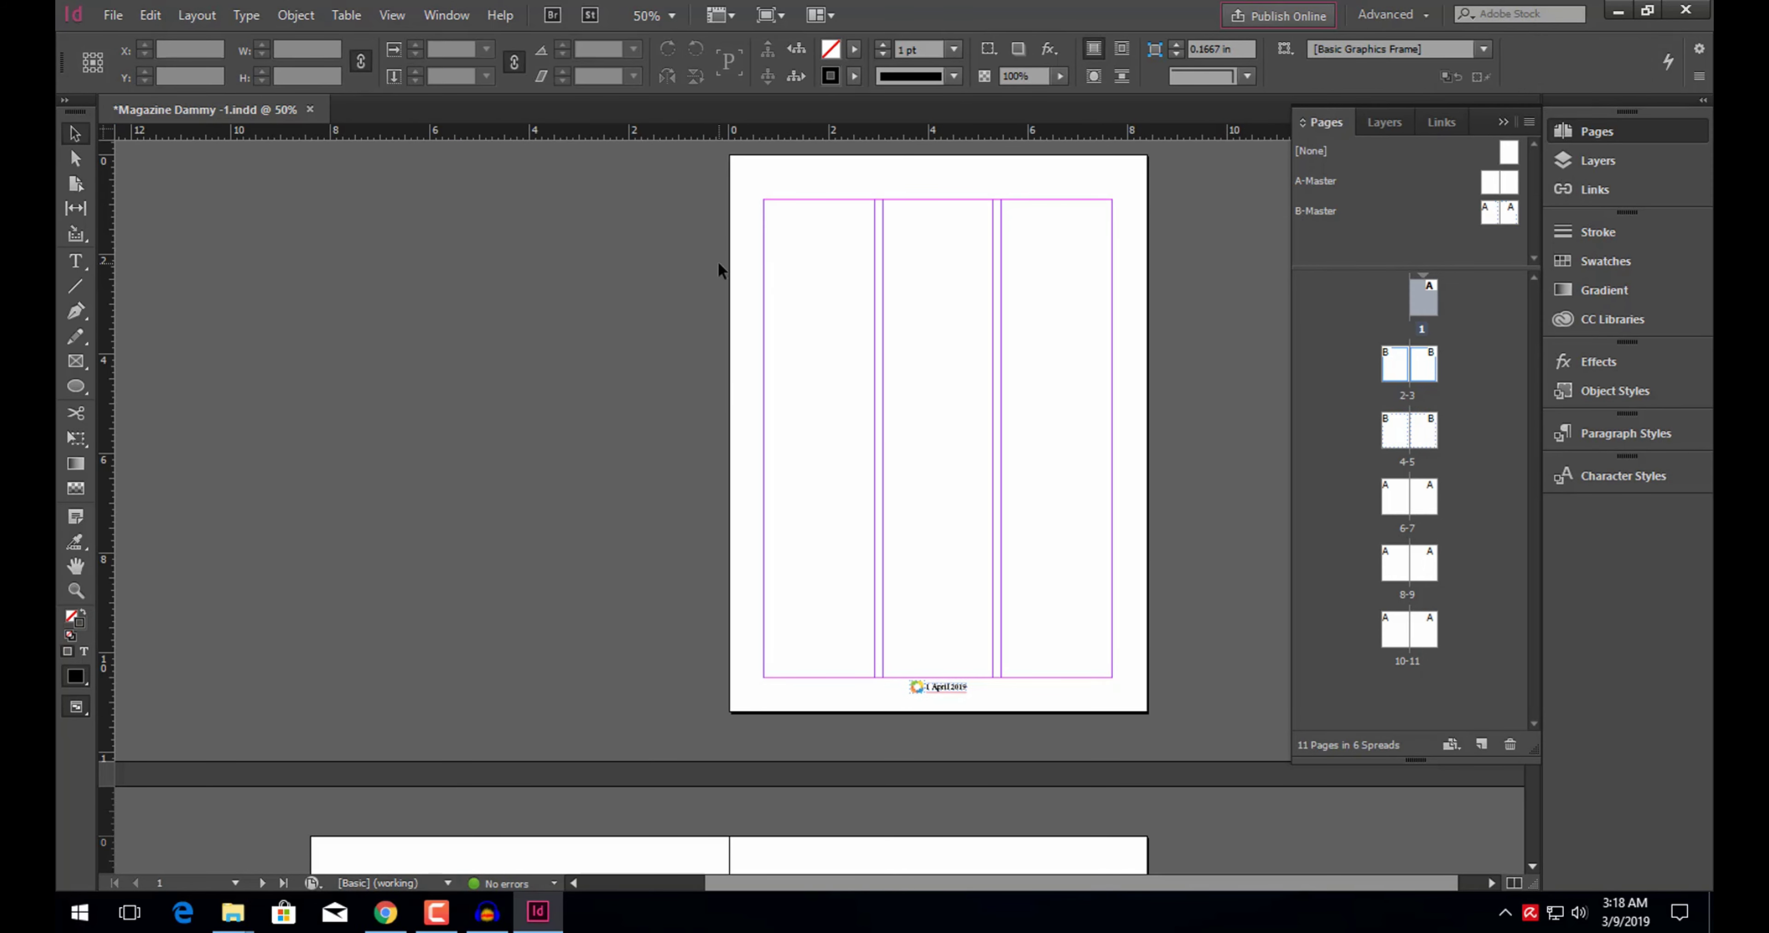
pyautogui.click(802, 273)
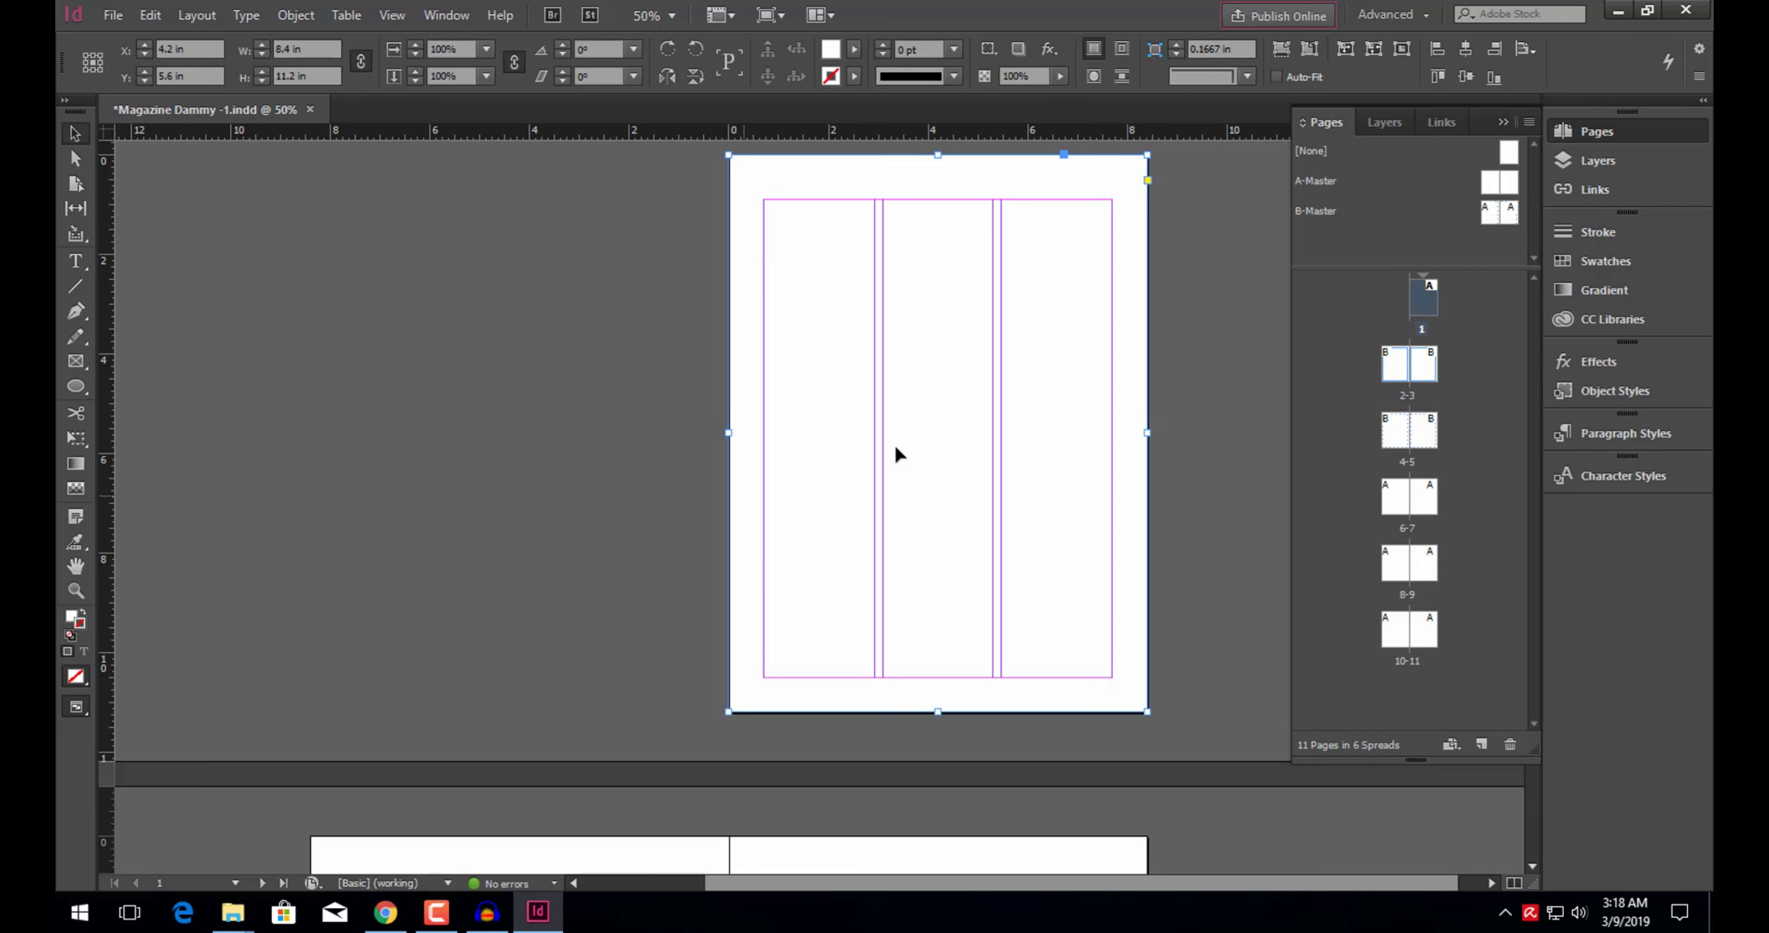
pyautogui.moveTo(1201, 620); pyautogui.dragTo(672, 763)
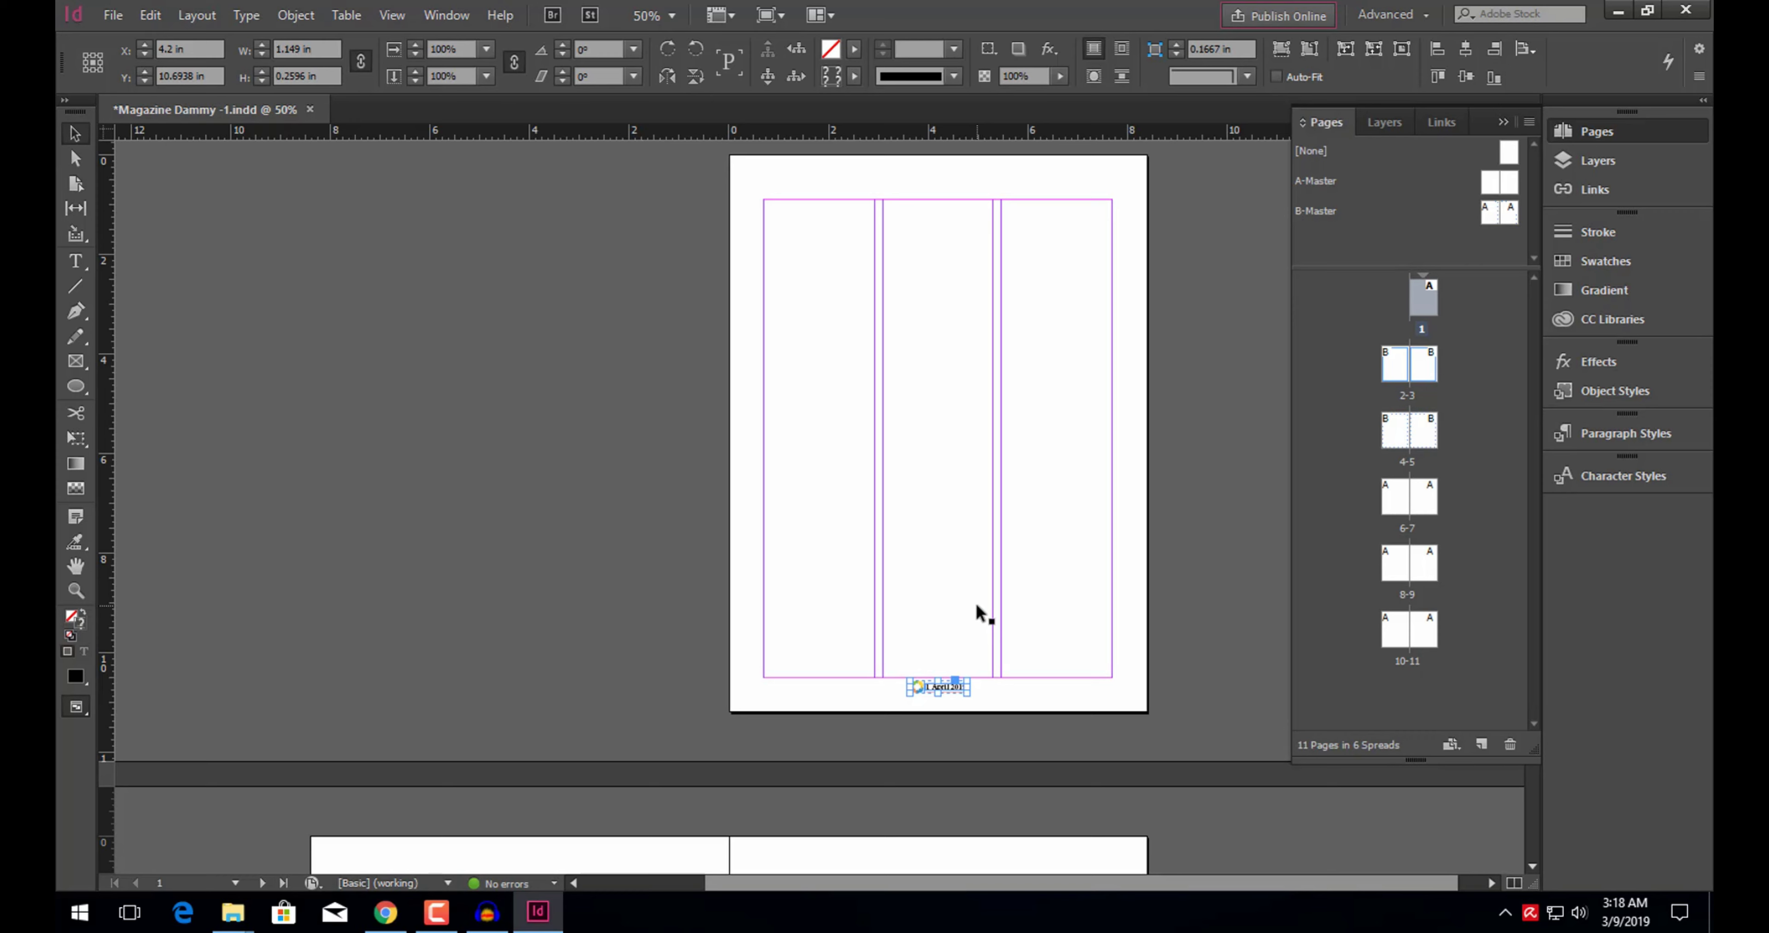
pyautogui.click(581, 572)
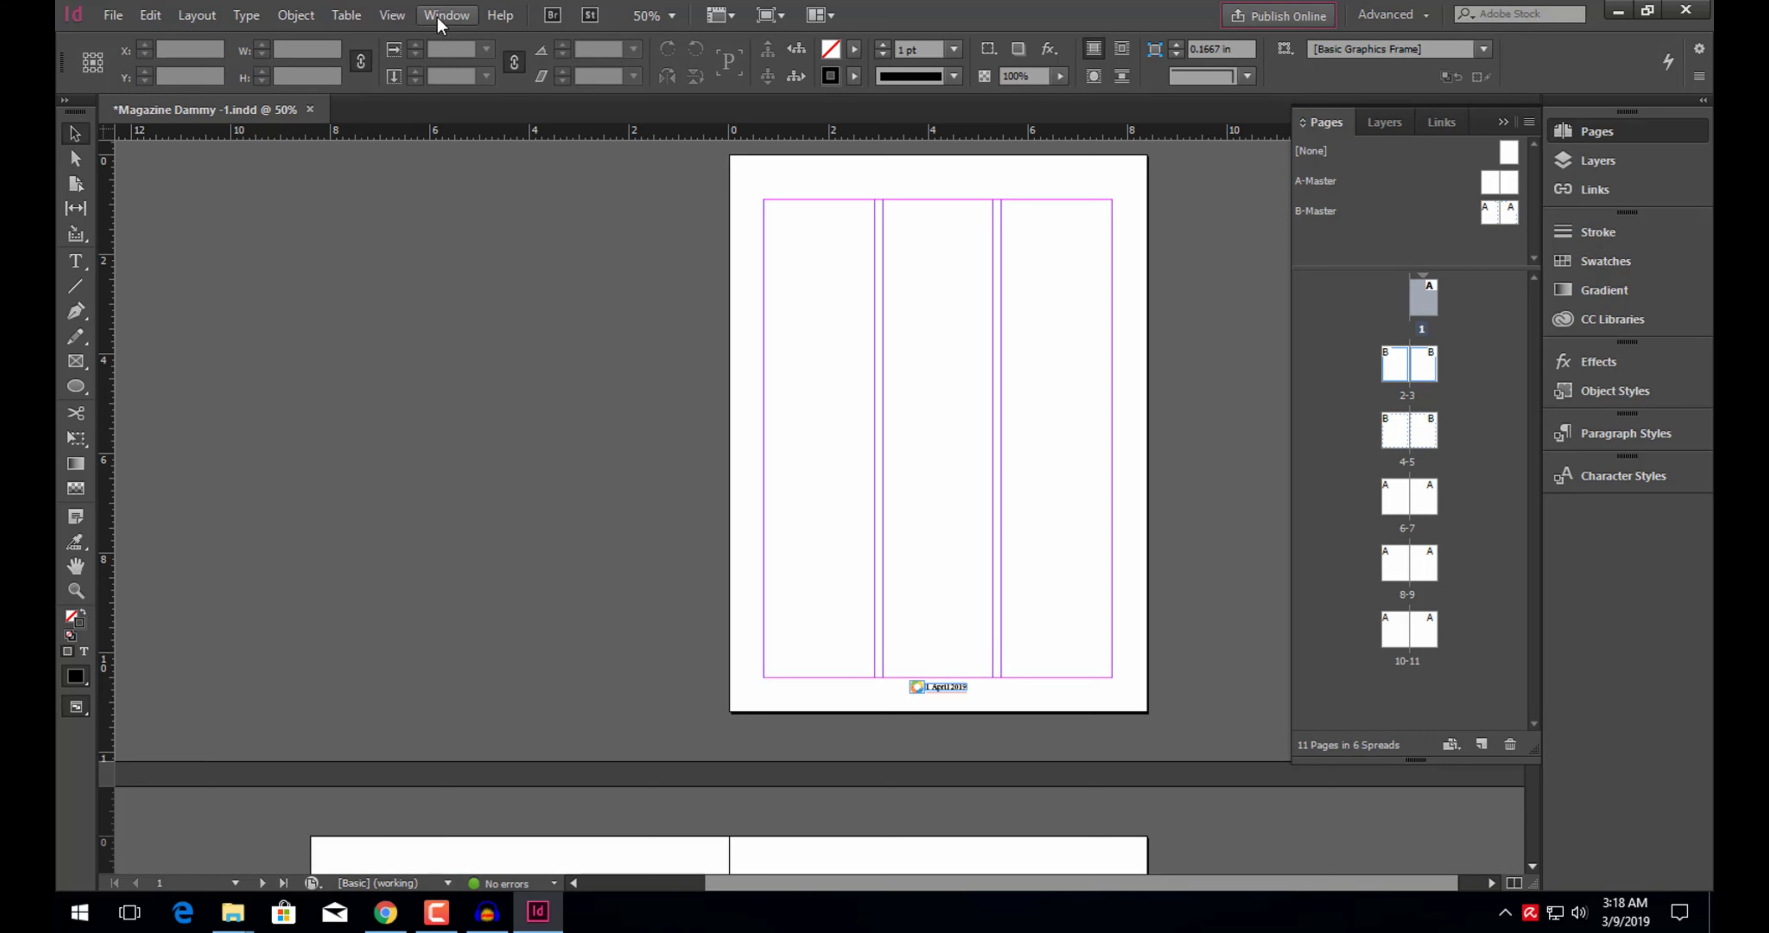
# Step: Look through the document's pages, layers and links as well as the stroke and swatch options
pyautogui.click(1600, 137)
pyautogui.click(1598, 133)
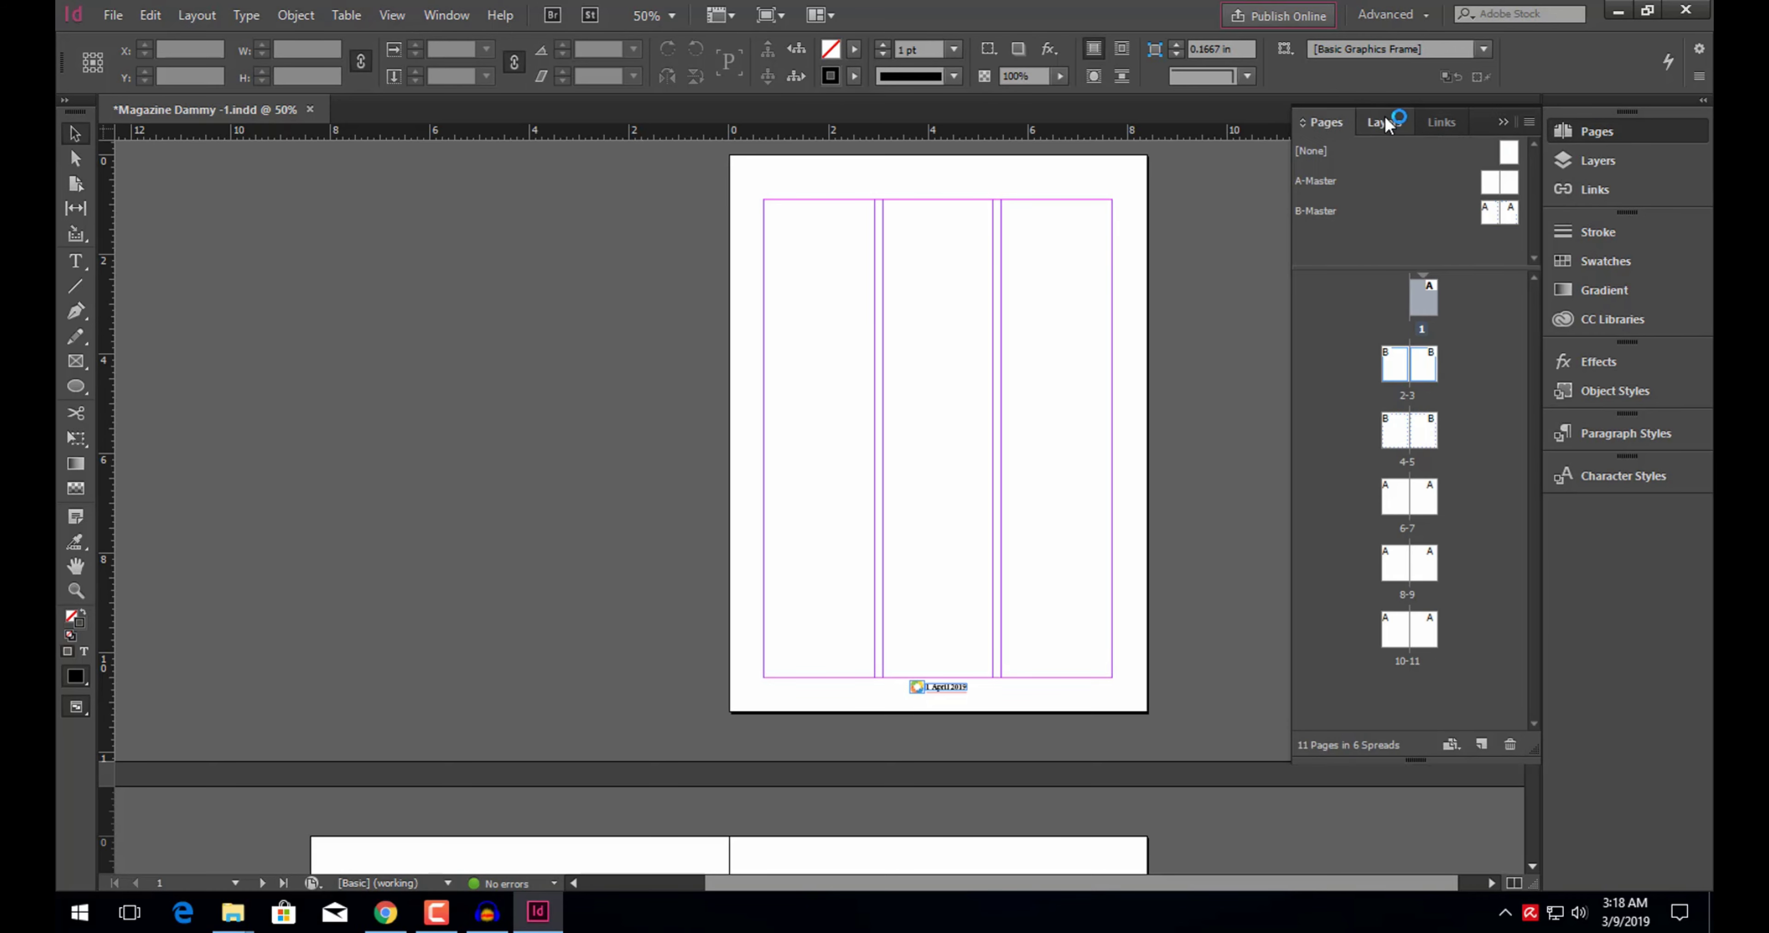
pyautogui.click(1384, 122)
pyautogui.click(1438, 123)
pyautogui.click(1583, 233)
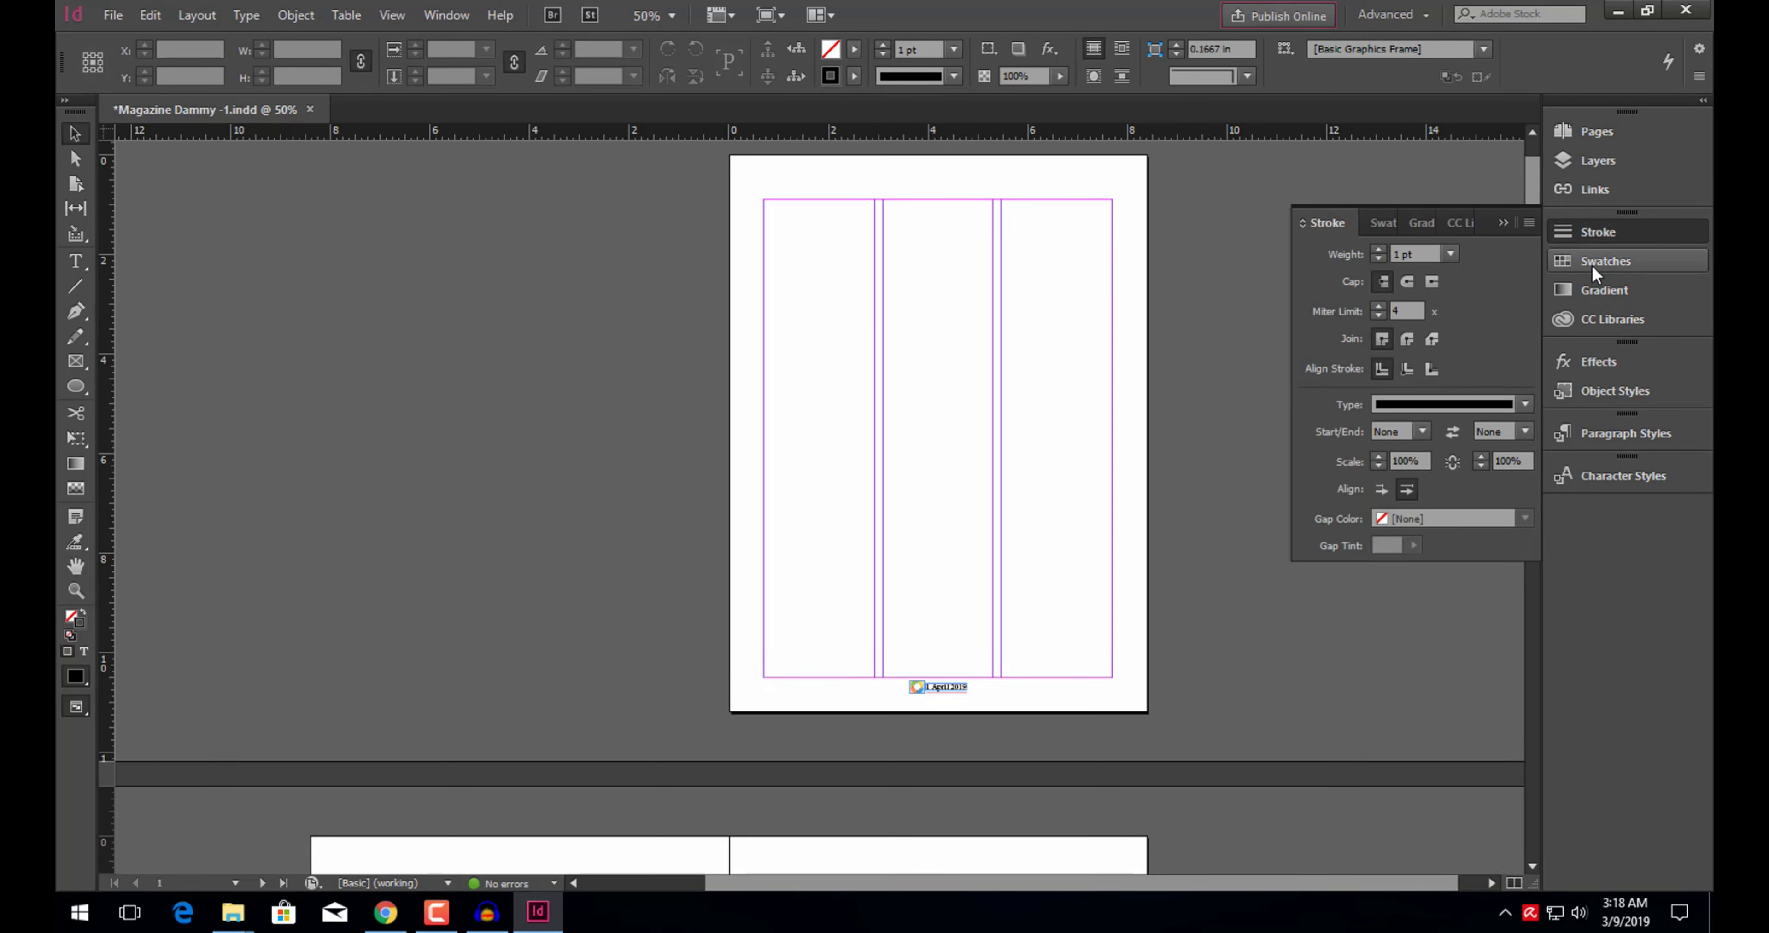
pyautogui.click(1590, 263)
pyautogui.click(1590, 233)
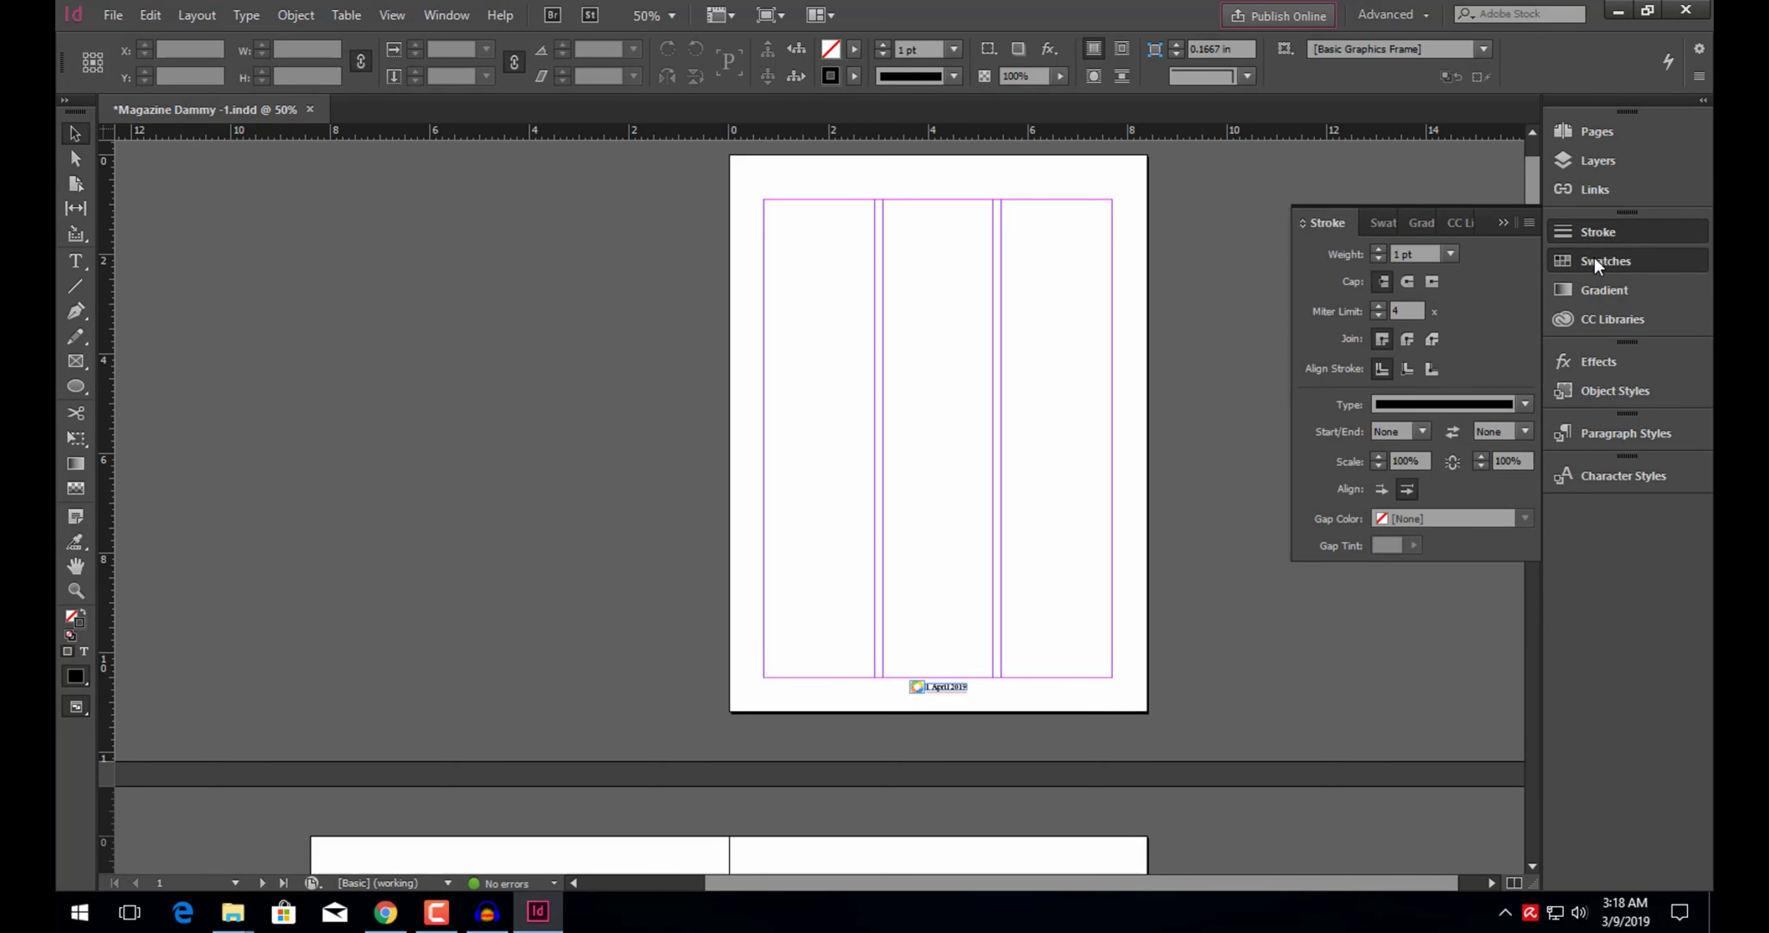
pyautogui.click(1584, 261)
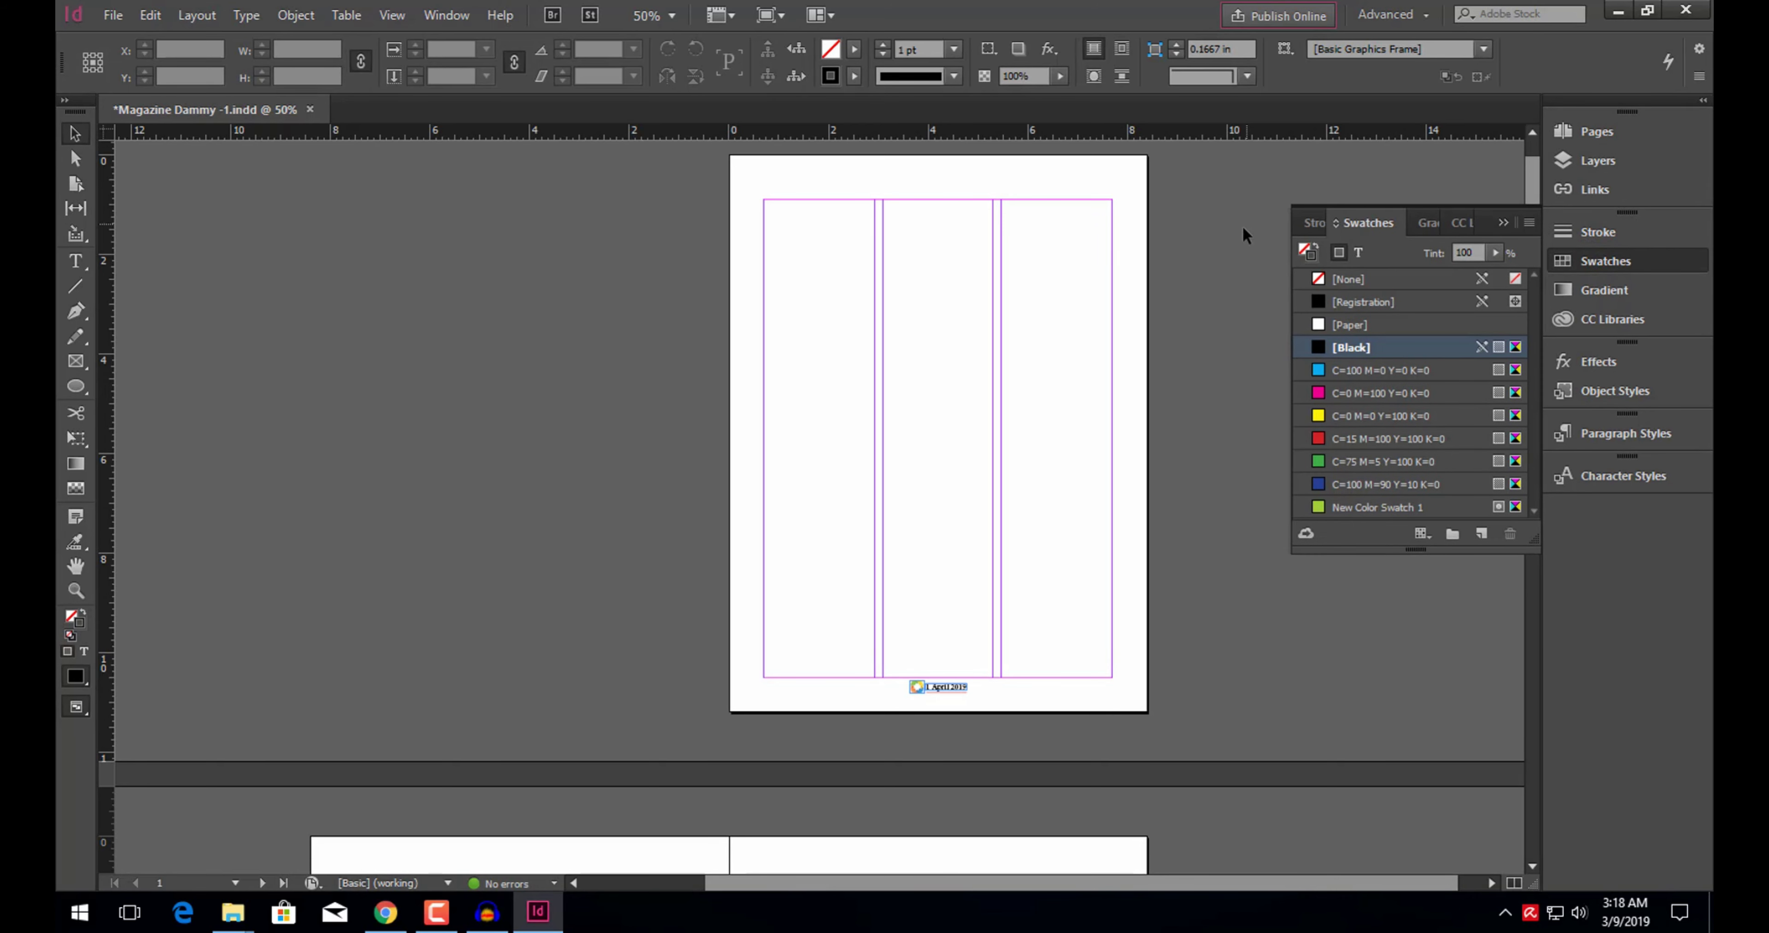
# Step: Display the Character and Align controls and combine them into one floating group below the swatches
pyautogui.hotkey('ctrl', 't')
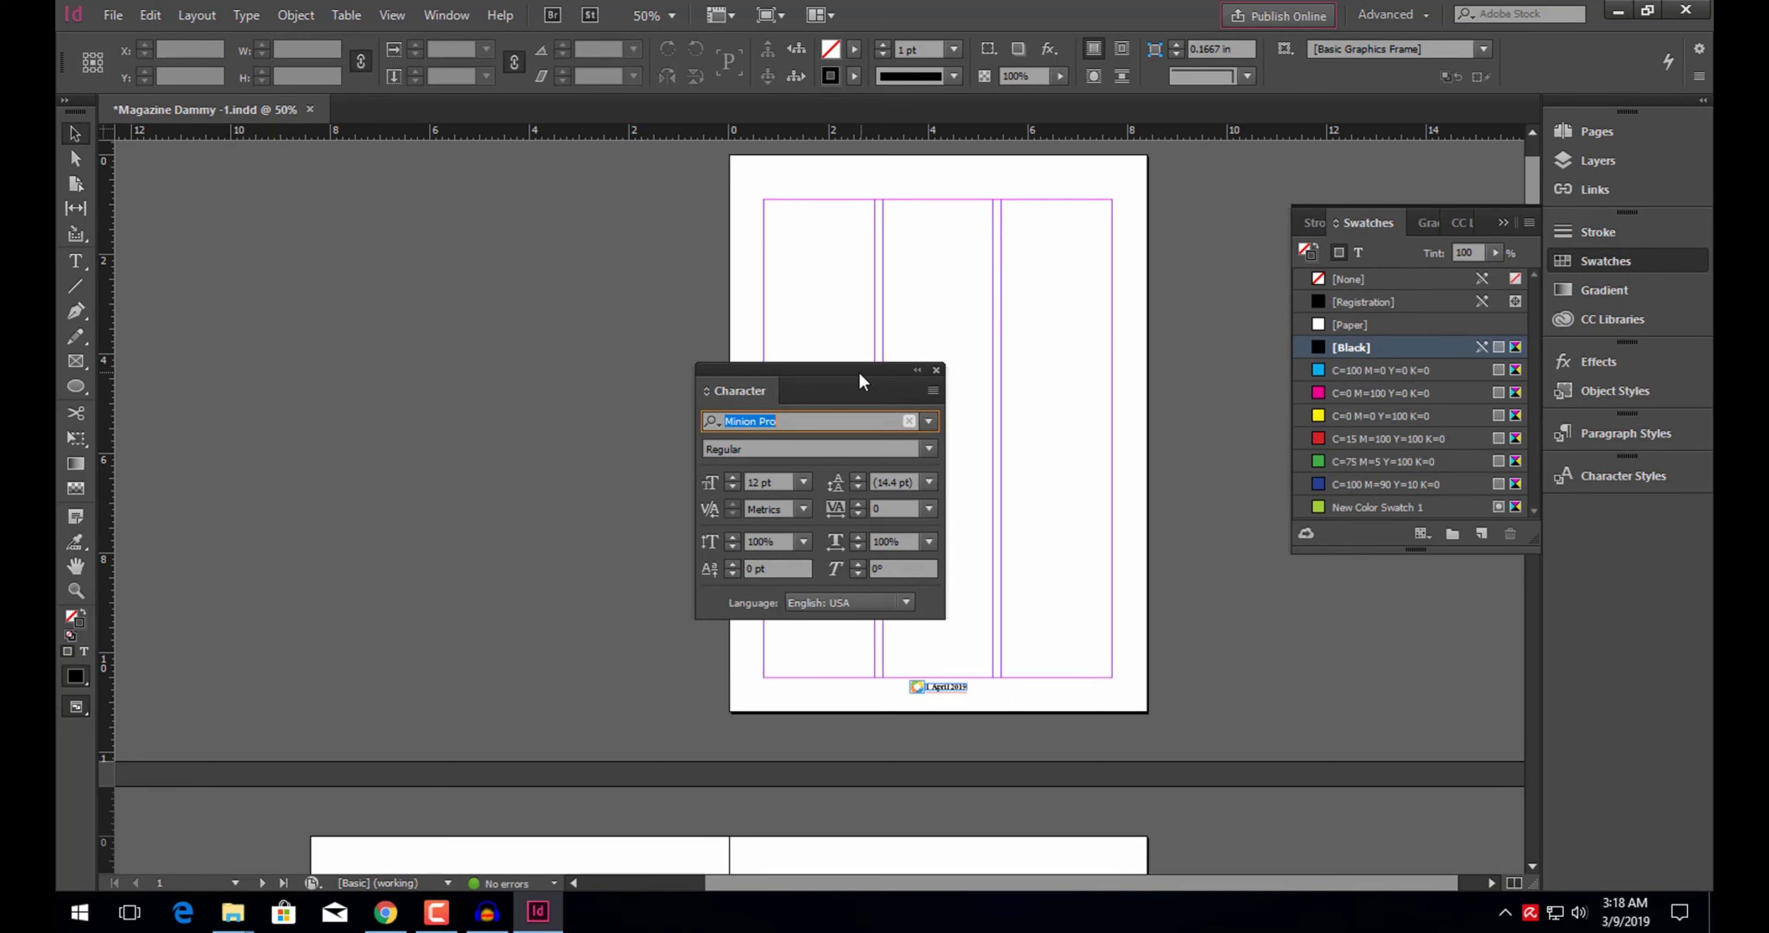
pyautogui.moveTo(858, 367); pyautogui.dragTo(720, 361)
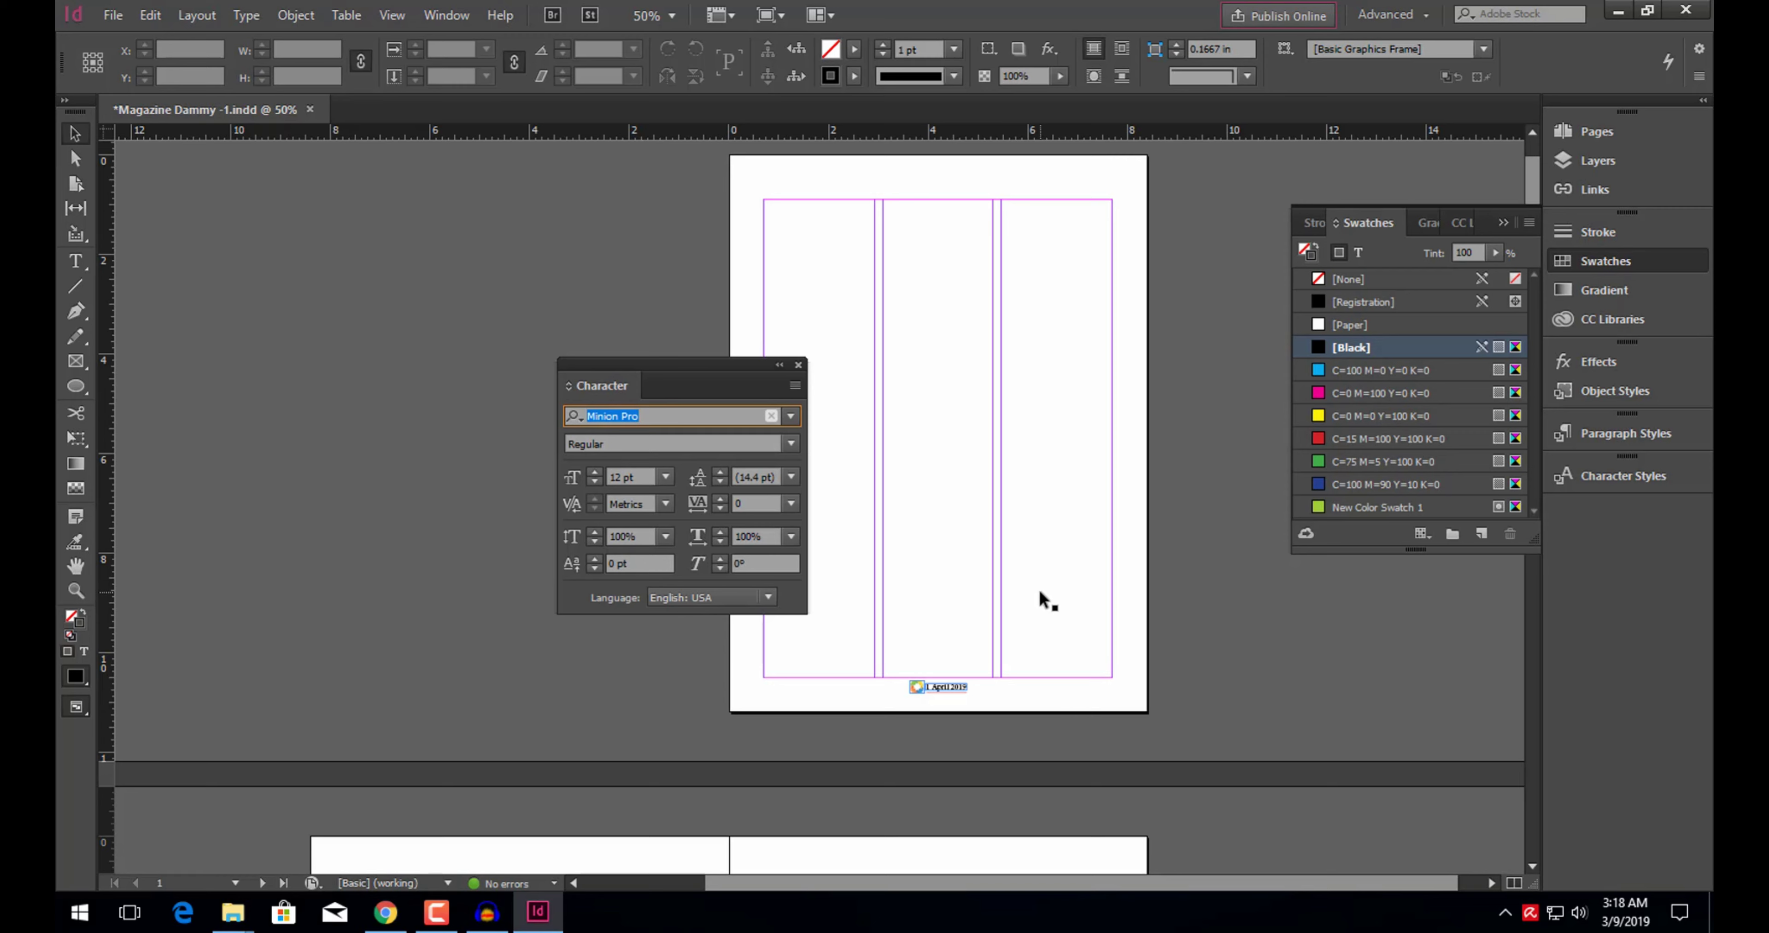
pyautogui.hotkey('shift', 'F7')
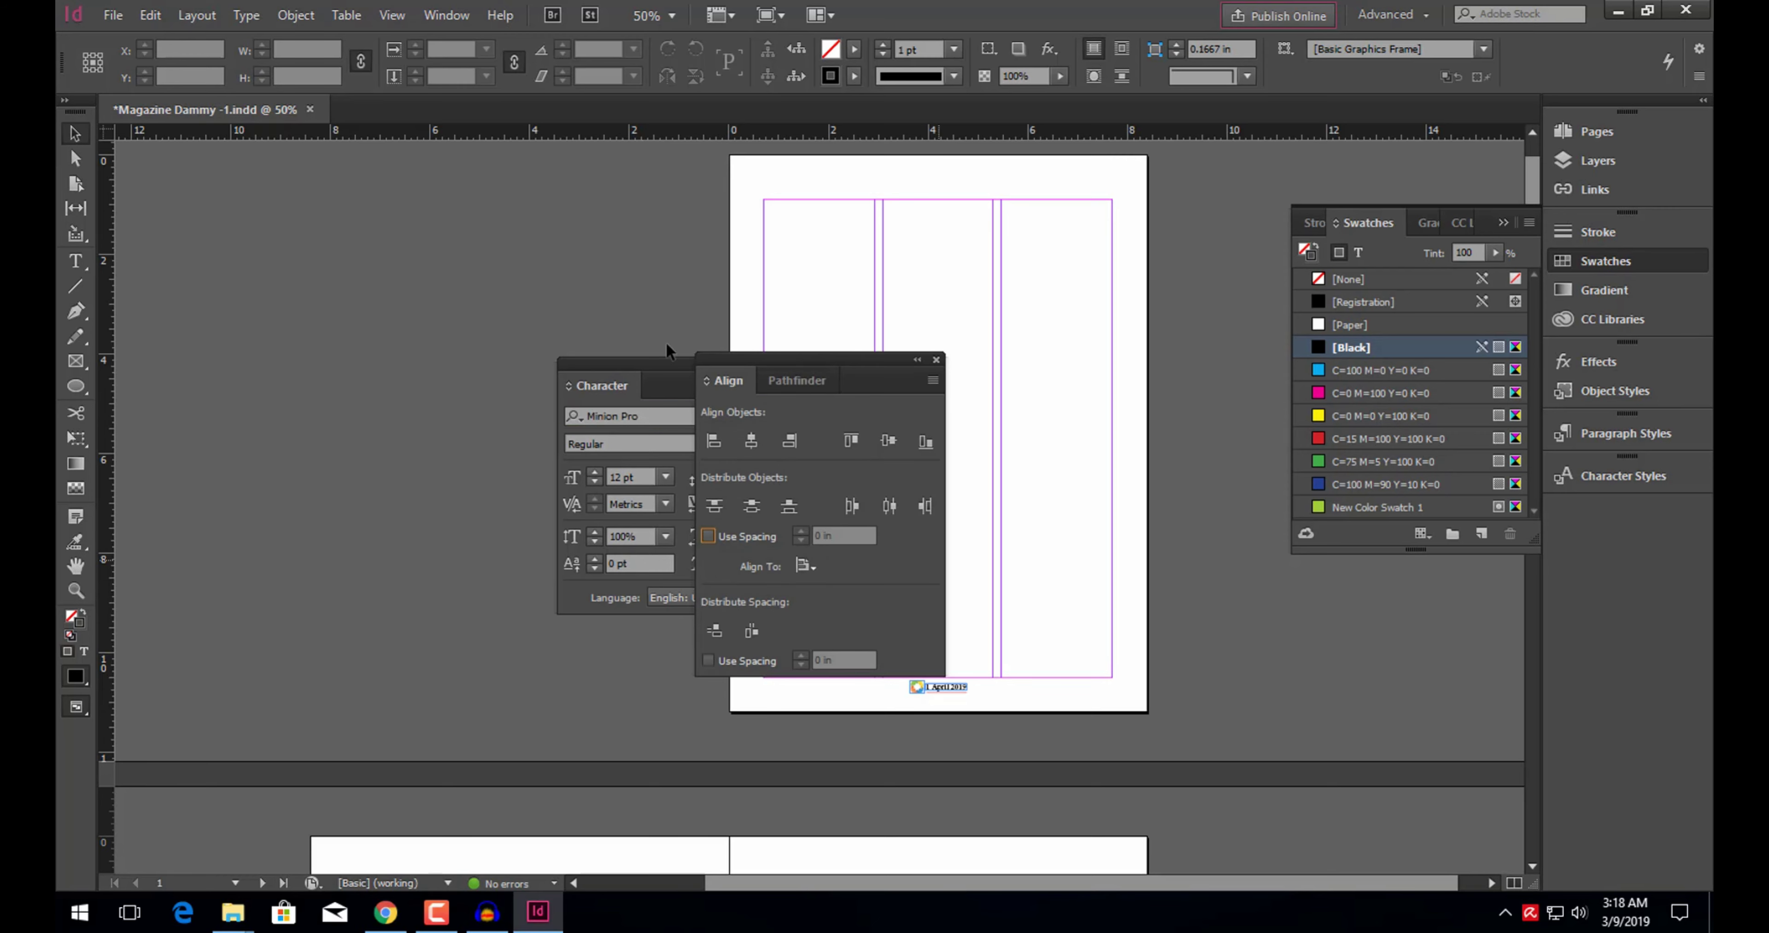
pyautogui.moveTo(810, 360); pyautogui.dragTo(1014, 393)
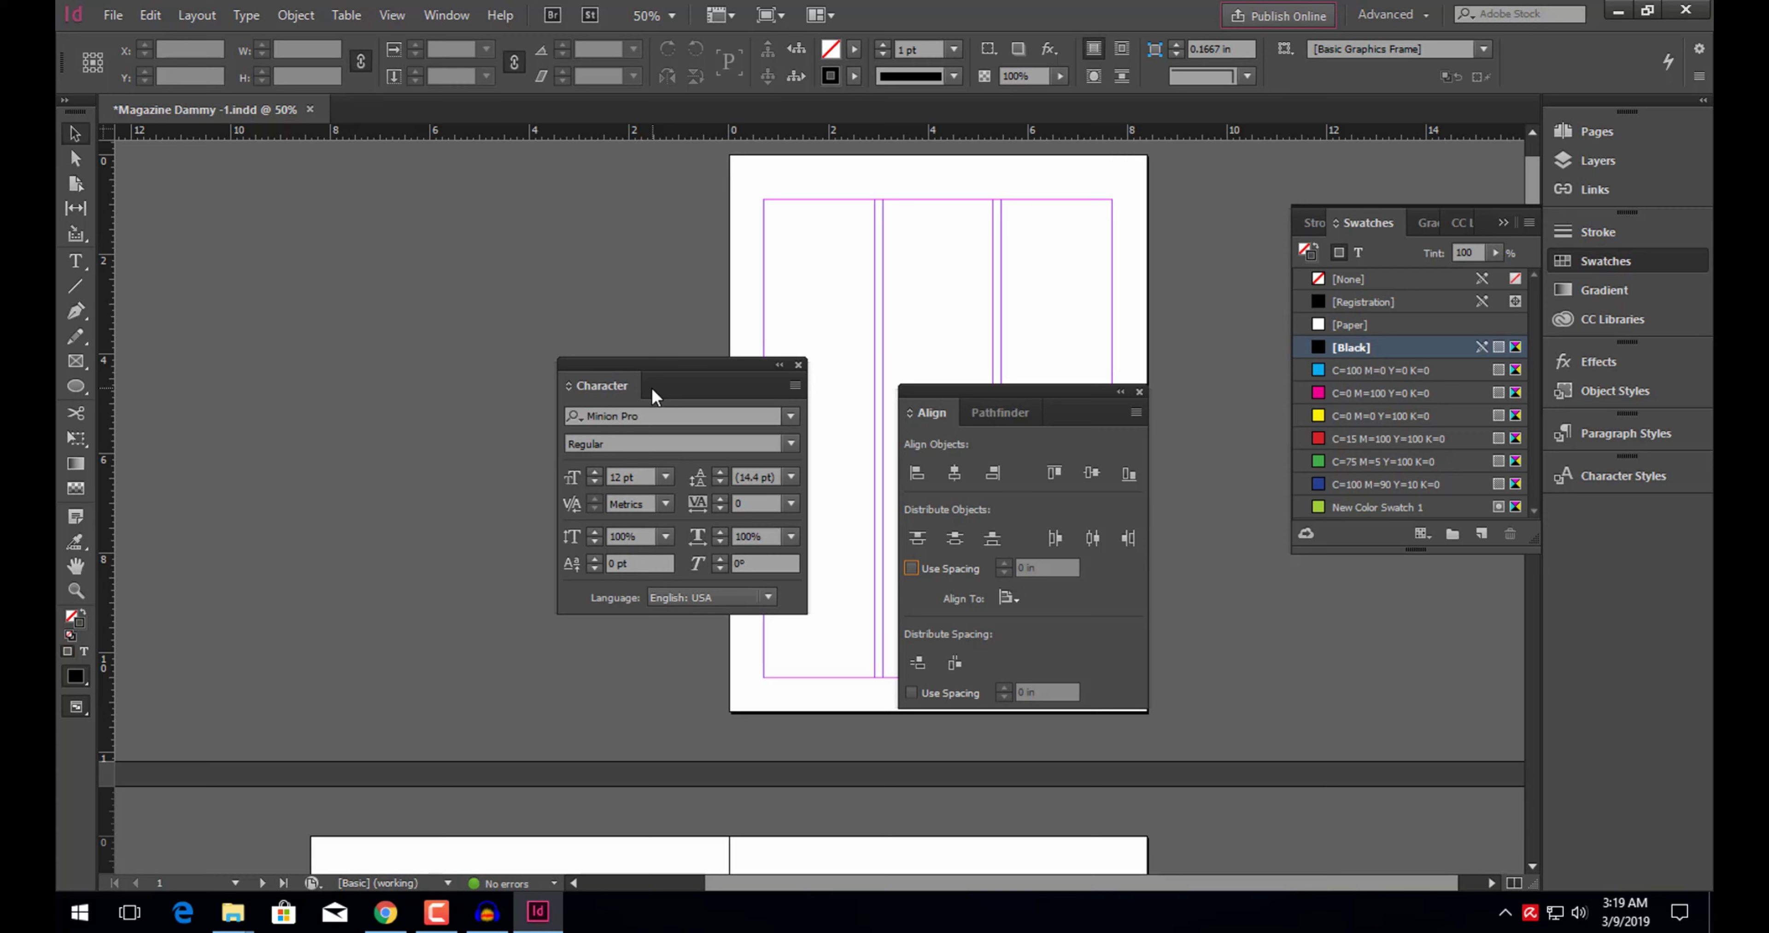
pyautogui.moveTo(699, 361); pyautogui.dragTo(1397, 580)
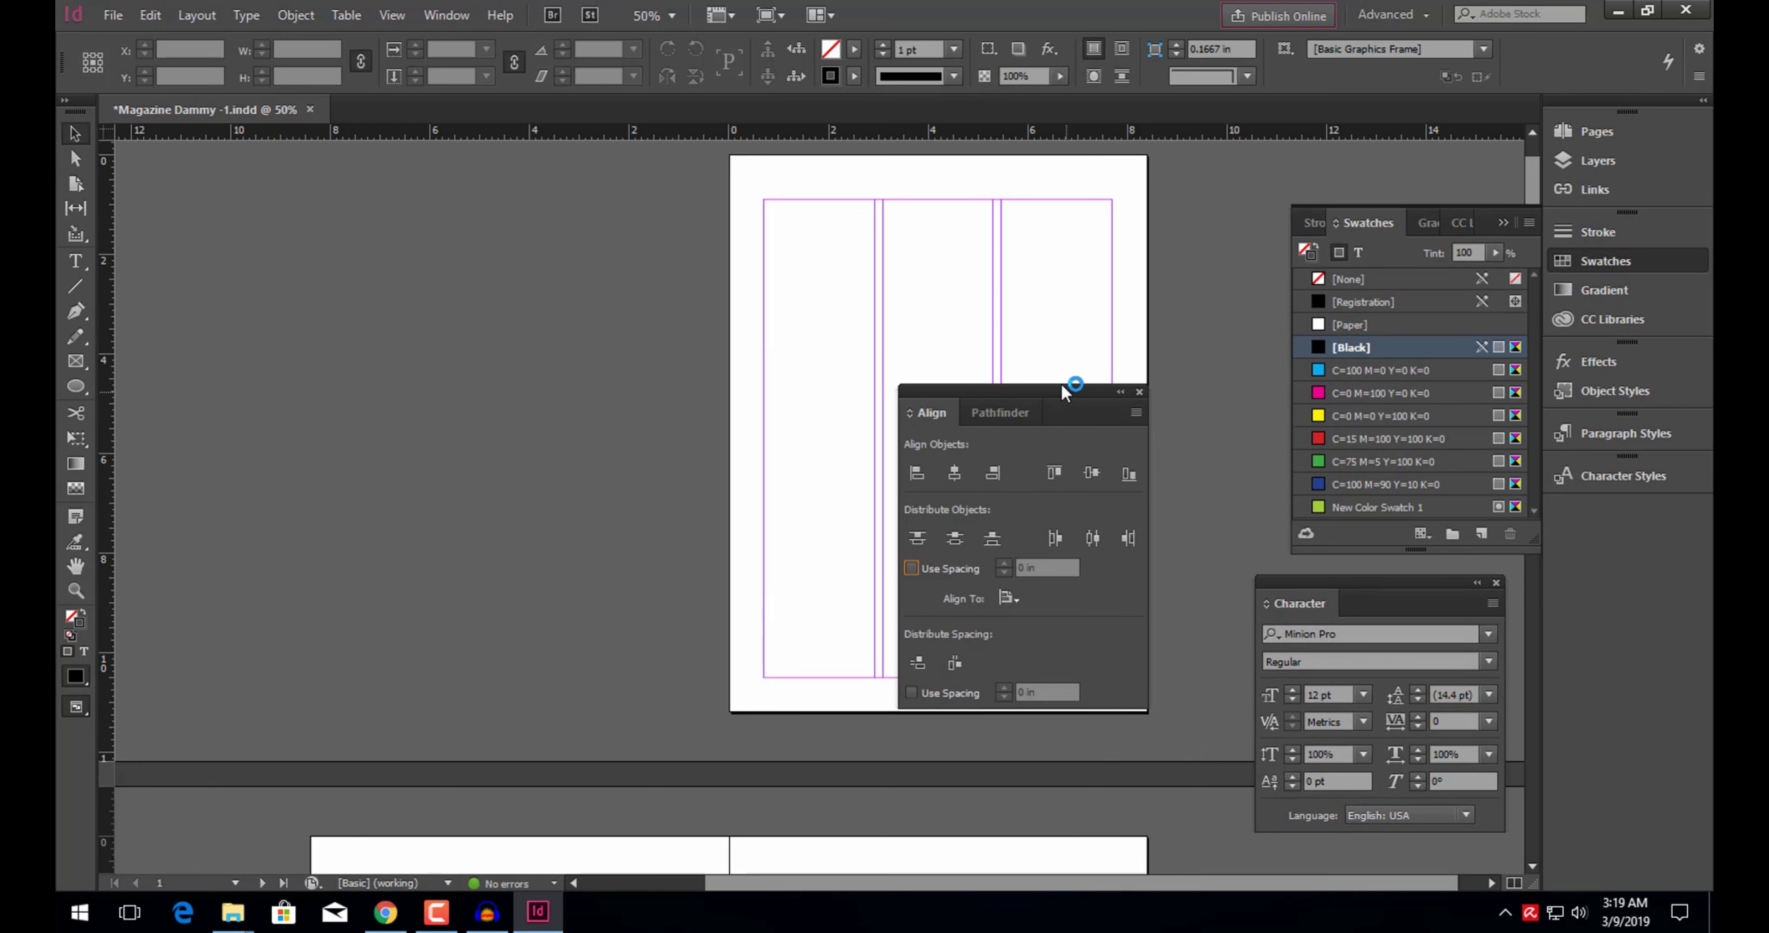
pyautogui.moveTo(1074, 388); pyautogui.dragTo(1397, 563)
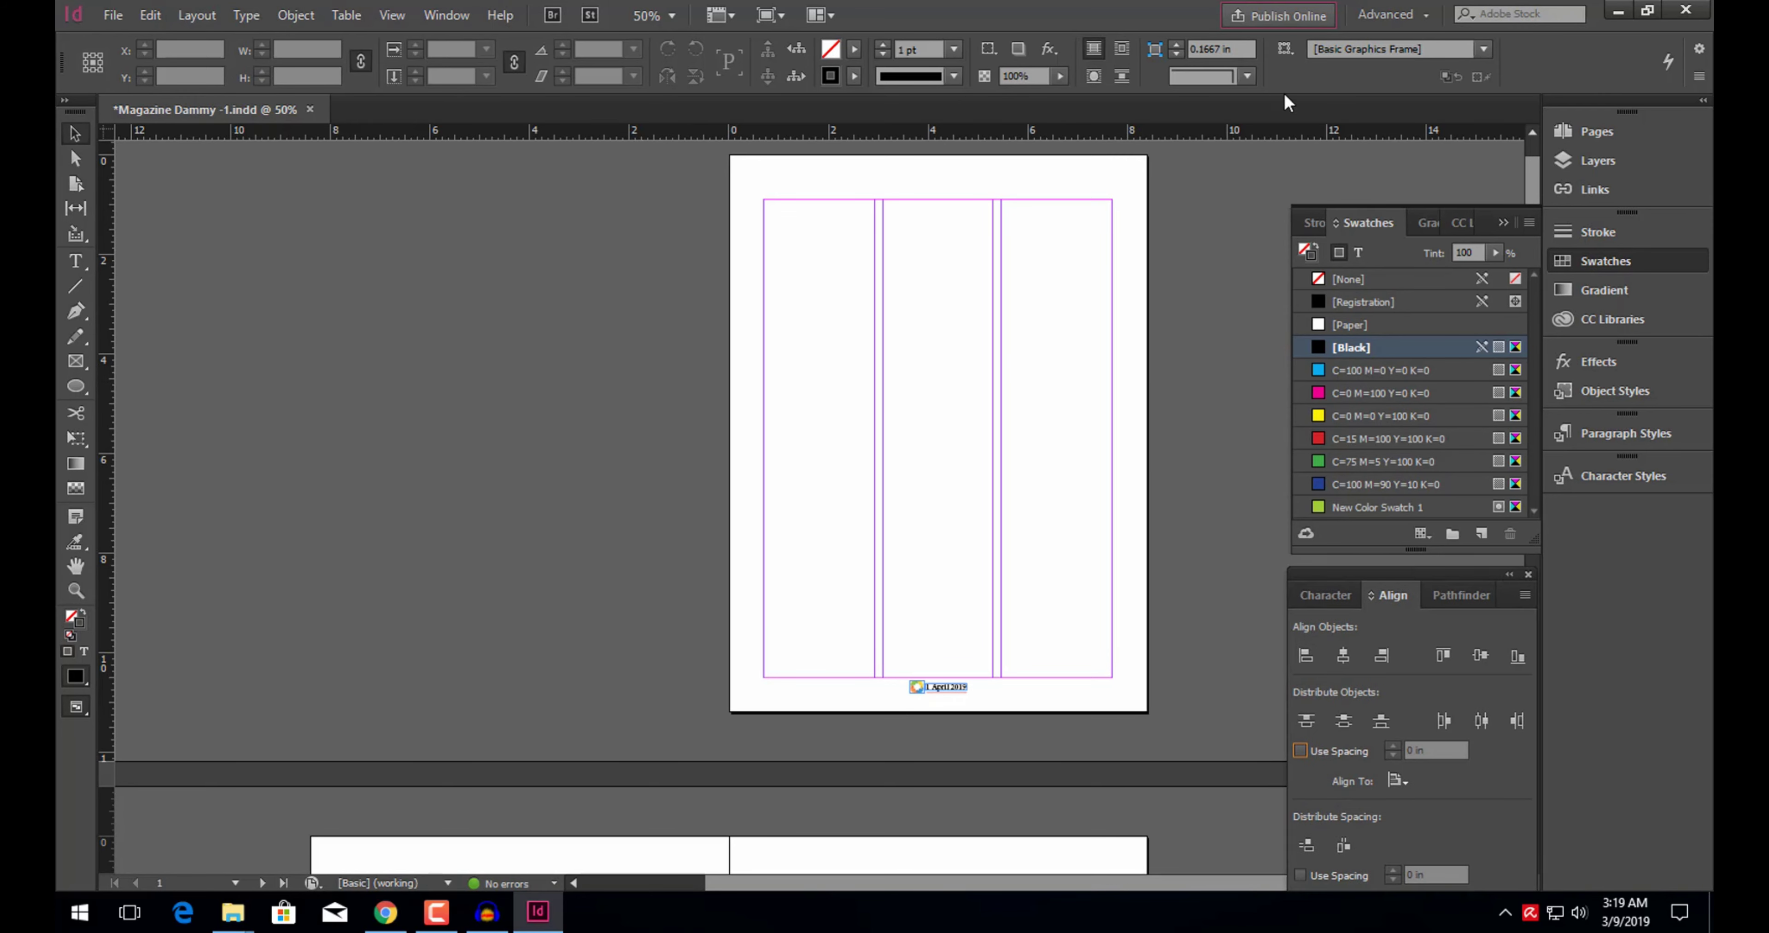
# Step: Show the list of linked files, hide it again, and briefly bring up the color swatches
pyautogui.click(446, 14)
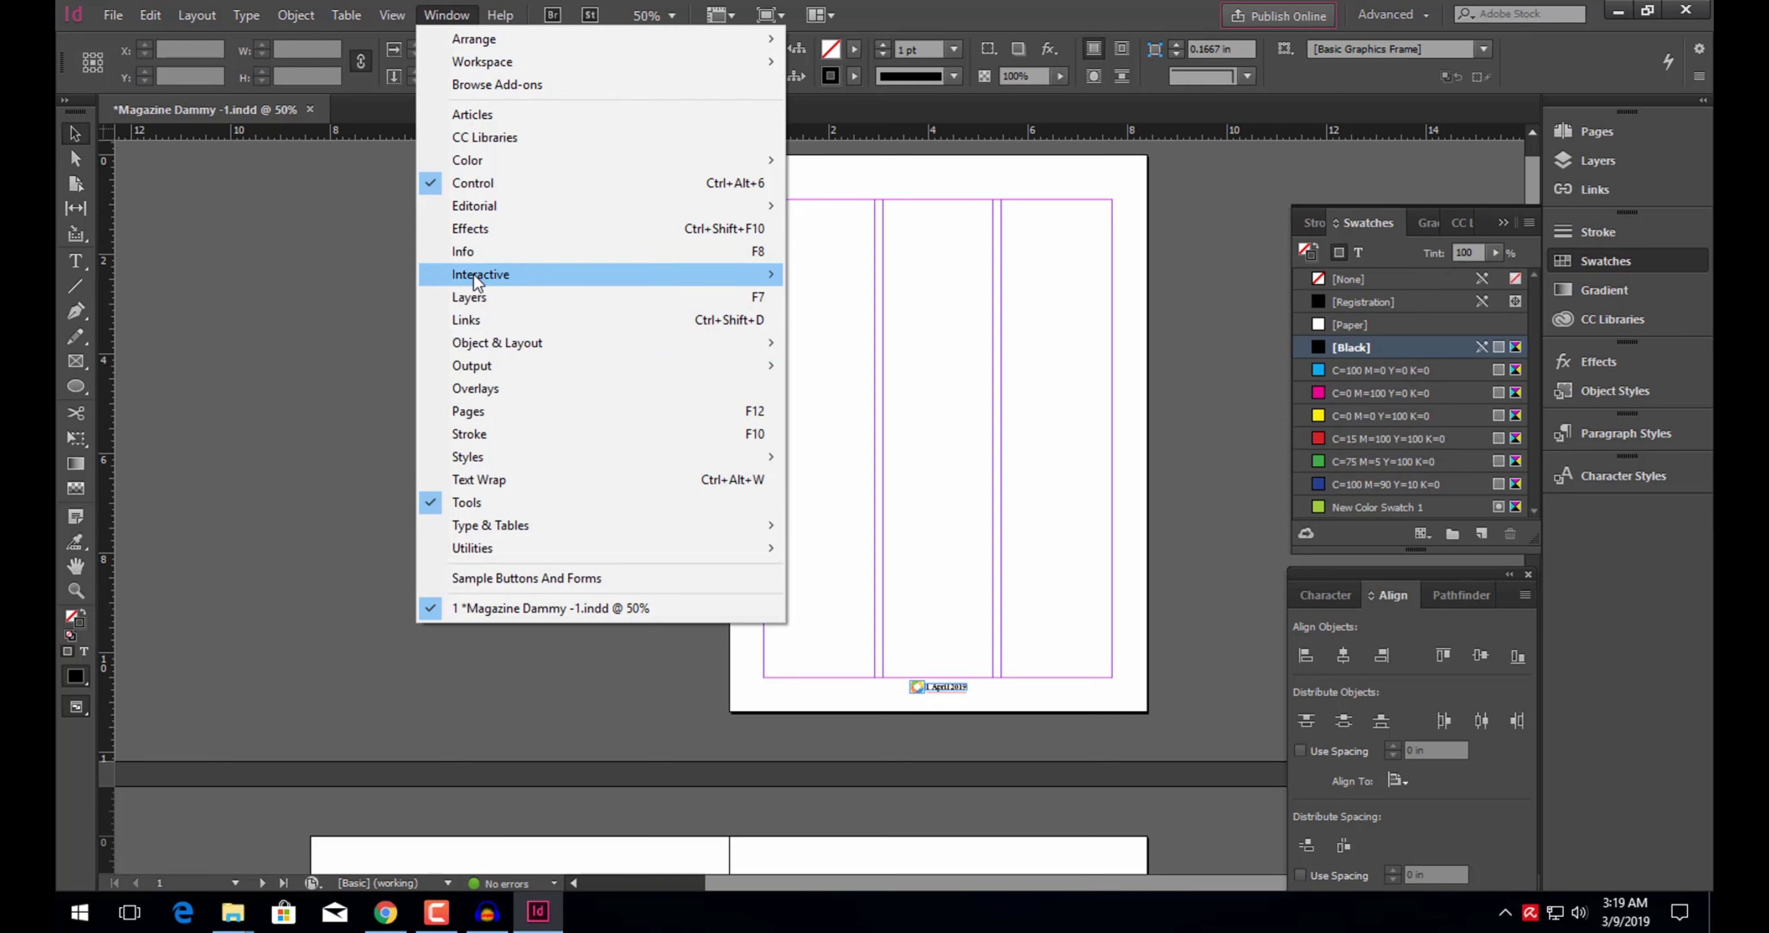
pyautogui.click(472, 319)
pyautogui.click(464, 22)
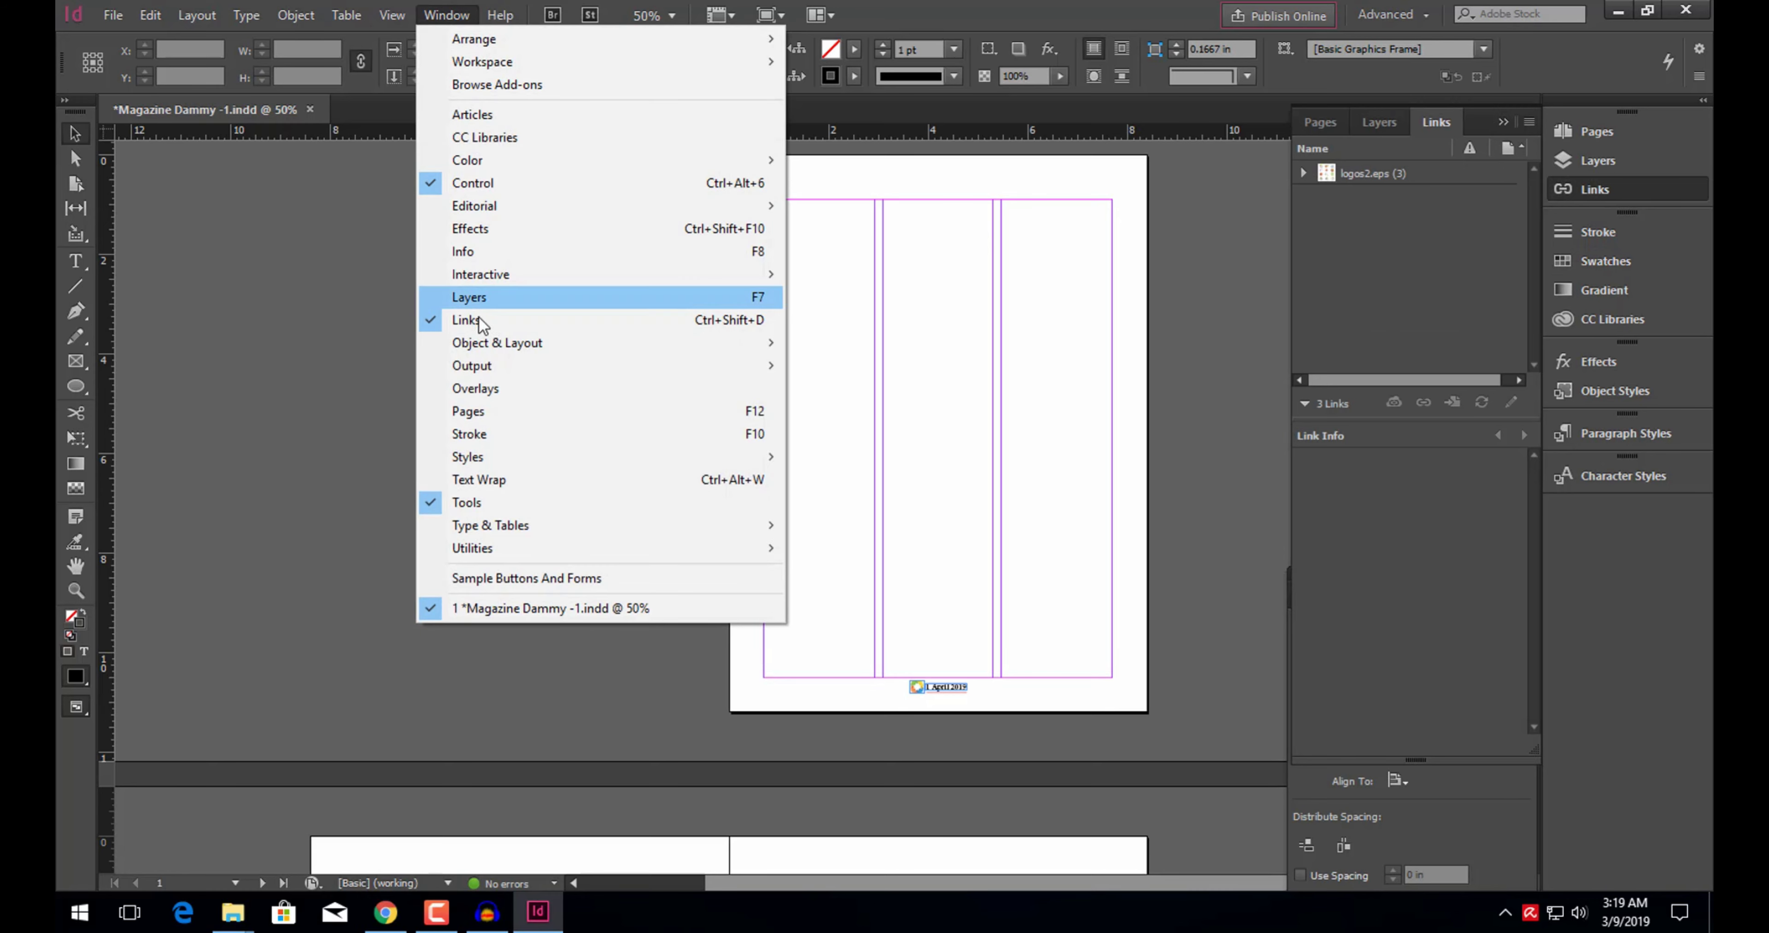
pyautogui.click(482, 322)
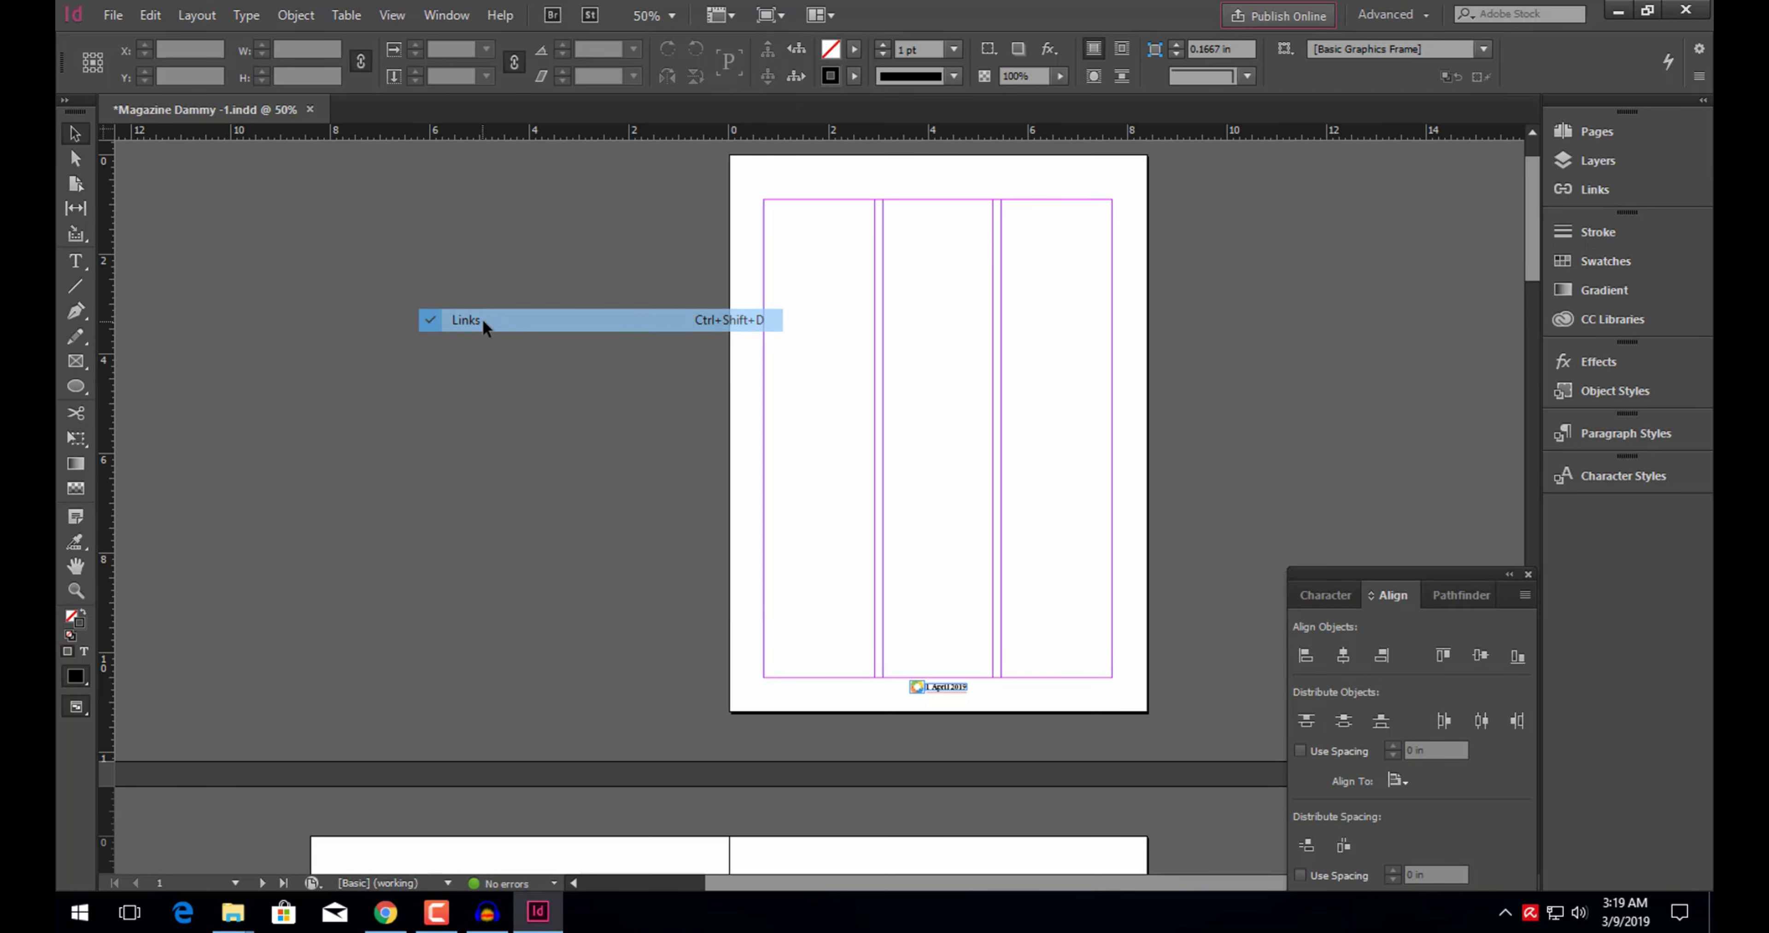
pyautogui.click(1590, 195)
pyautogui.click(1591, 190)
pyautogui.click(1604, 260)
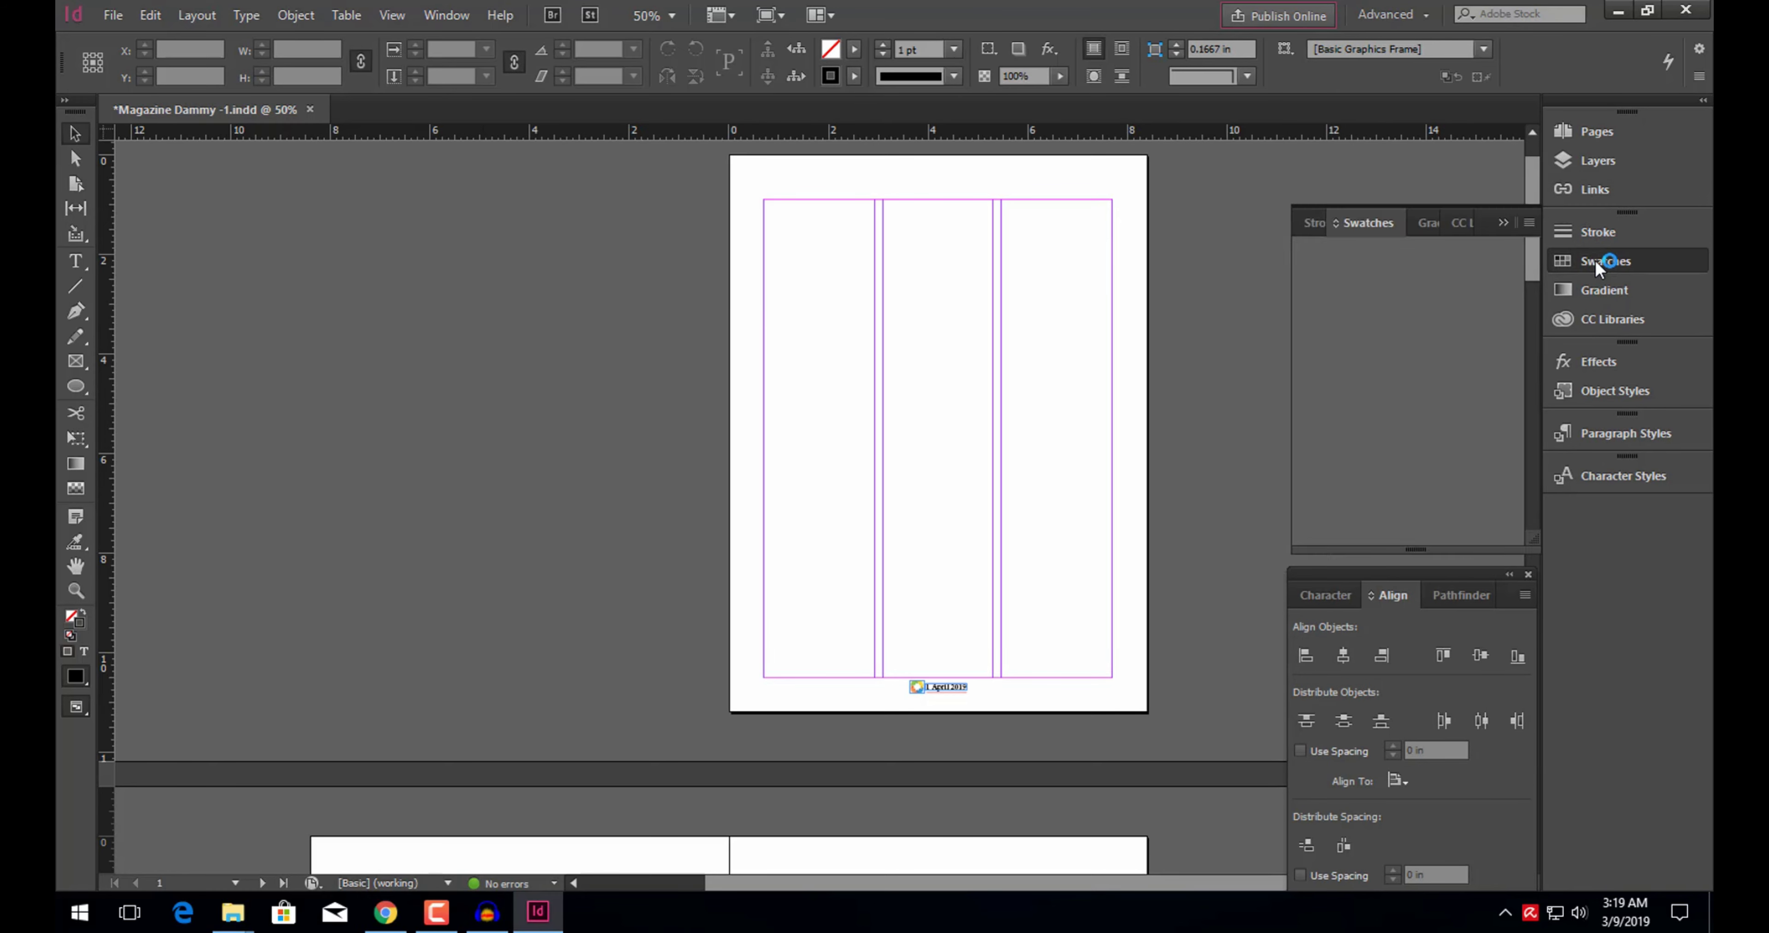
pyautogui.click(1603, 261)
# Step: Review which workspace windows are available and select the page-size frame on page 1
pyautogui.click(447, 15)
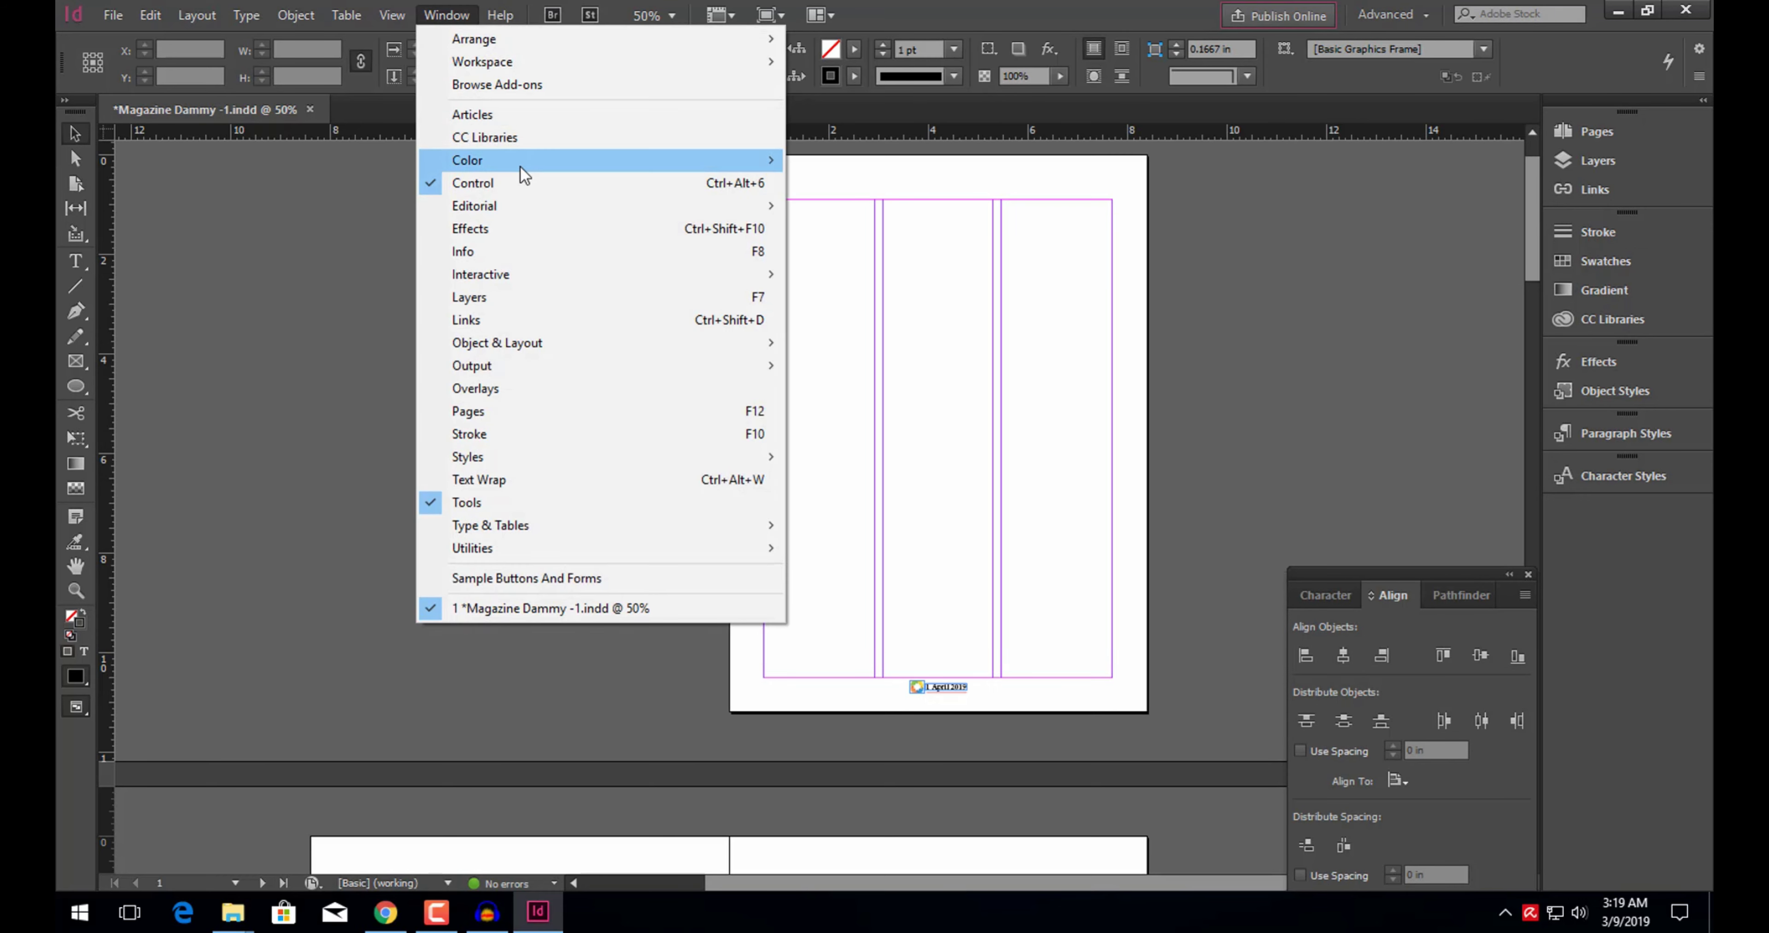
pyautogui.moveTo(520, 172)
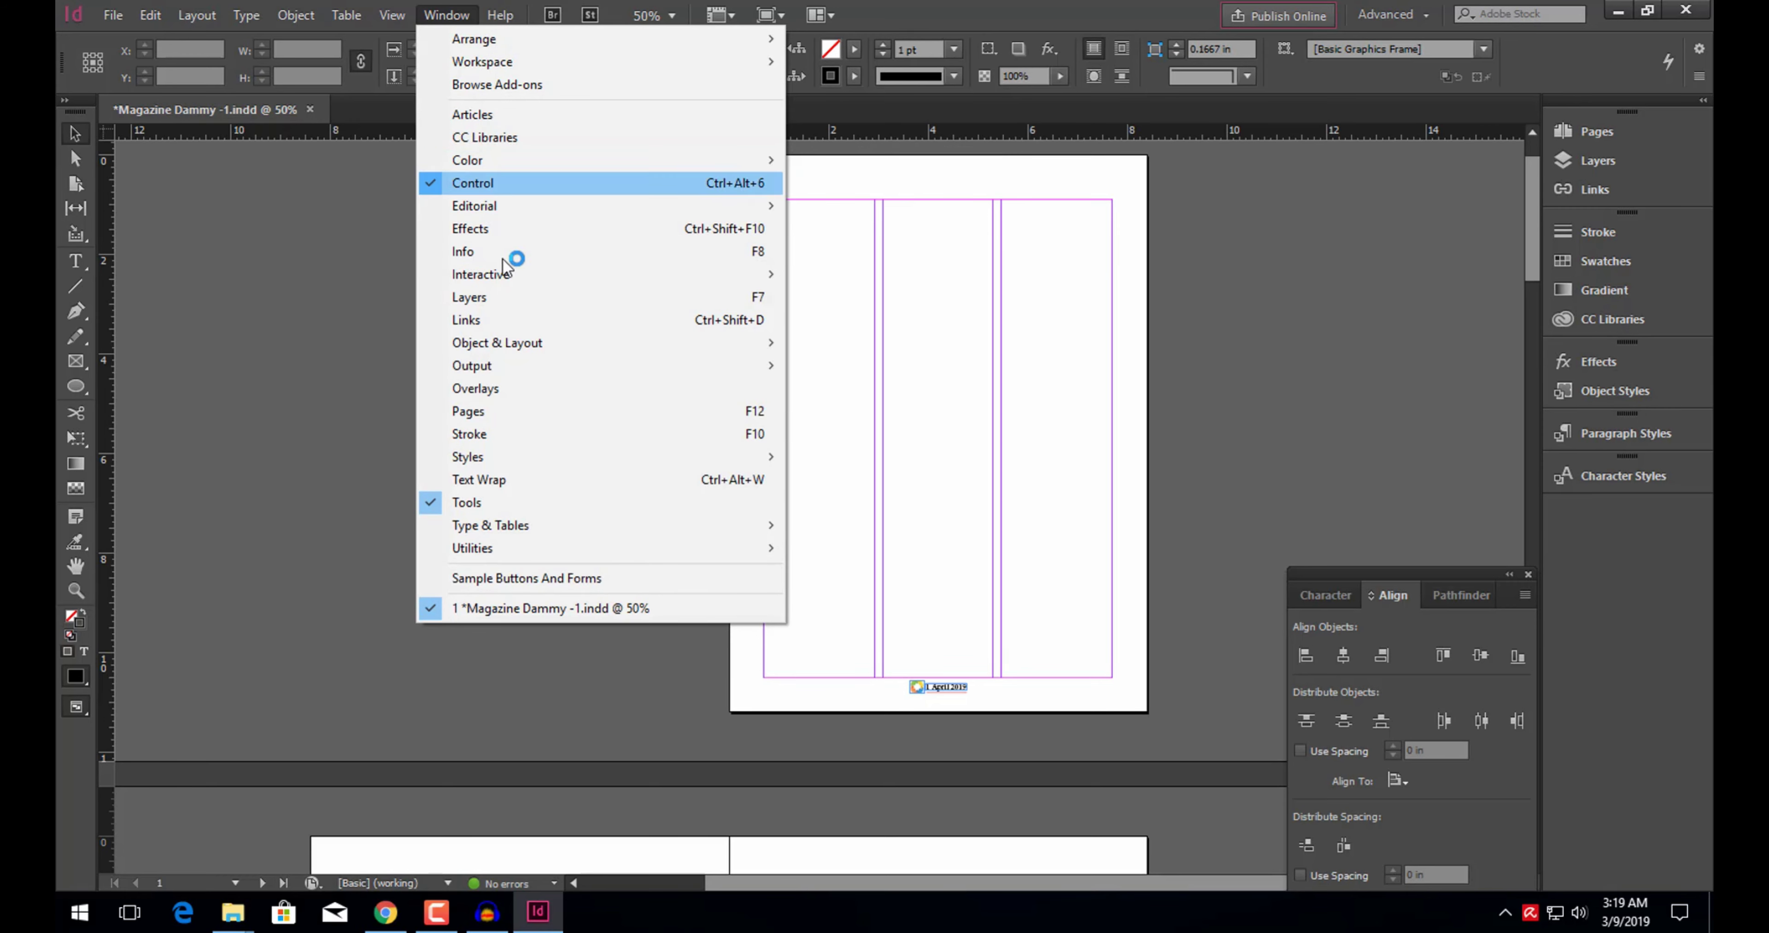
pyautogui.click(991, 319)
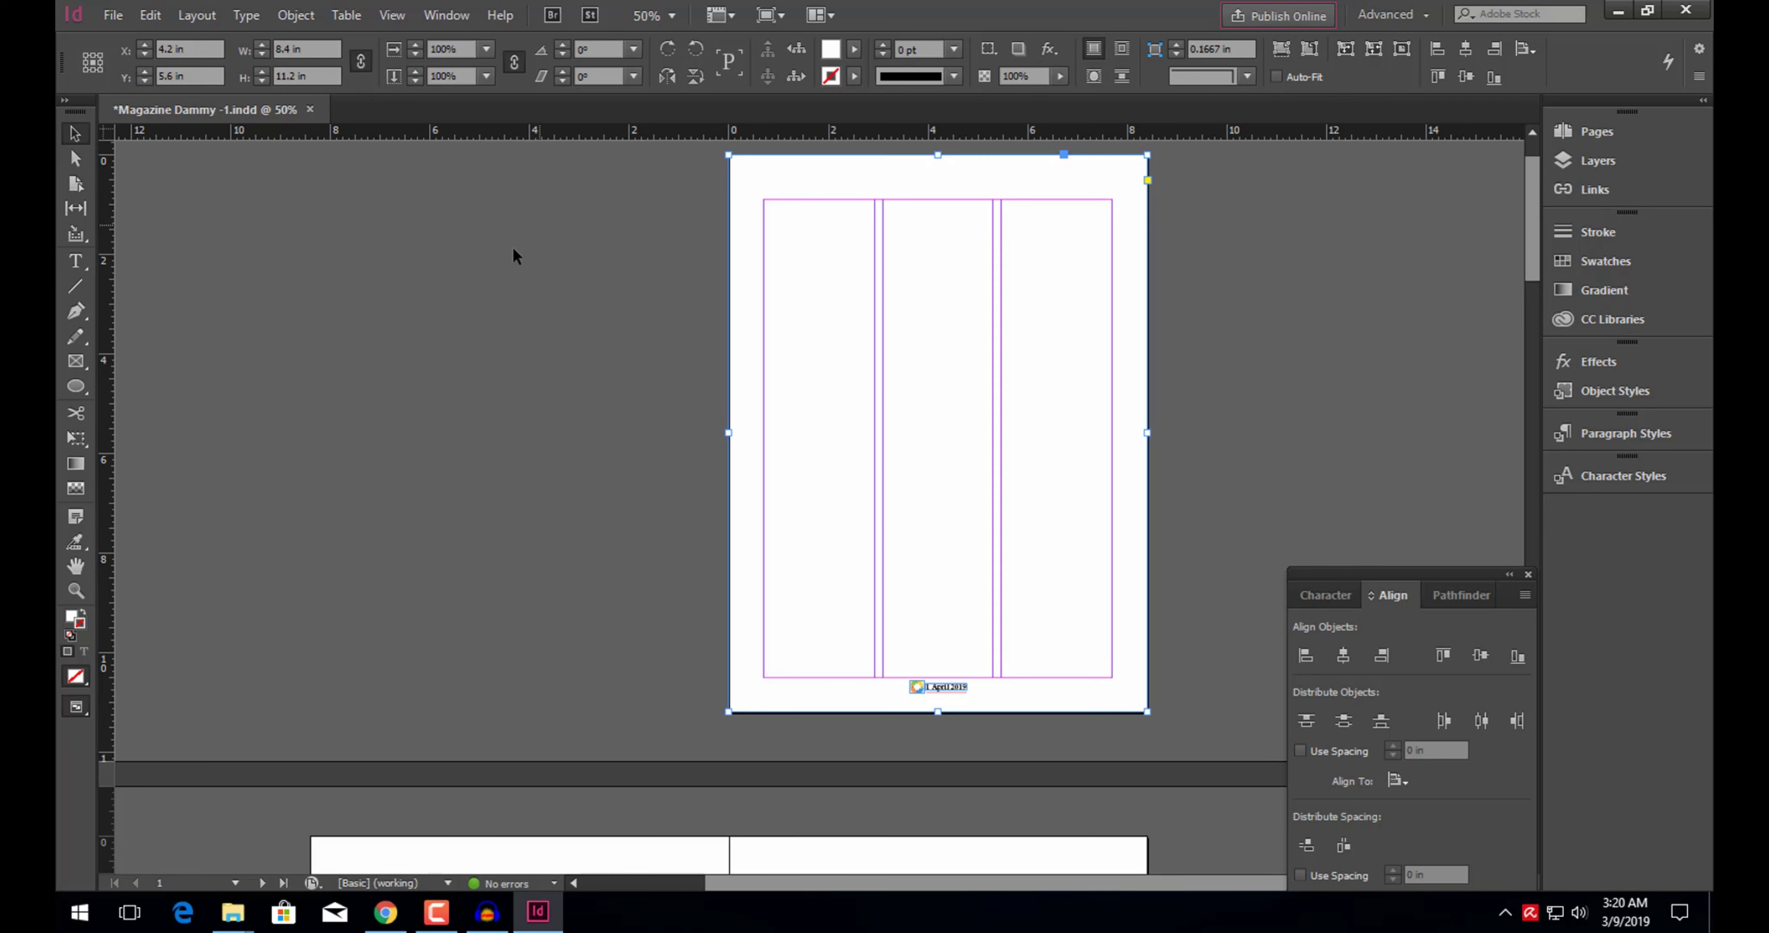
pyautogui.click(492, 273)
pyautogui.click(812, 268)
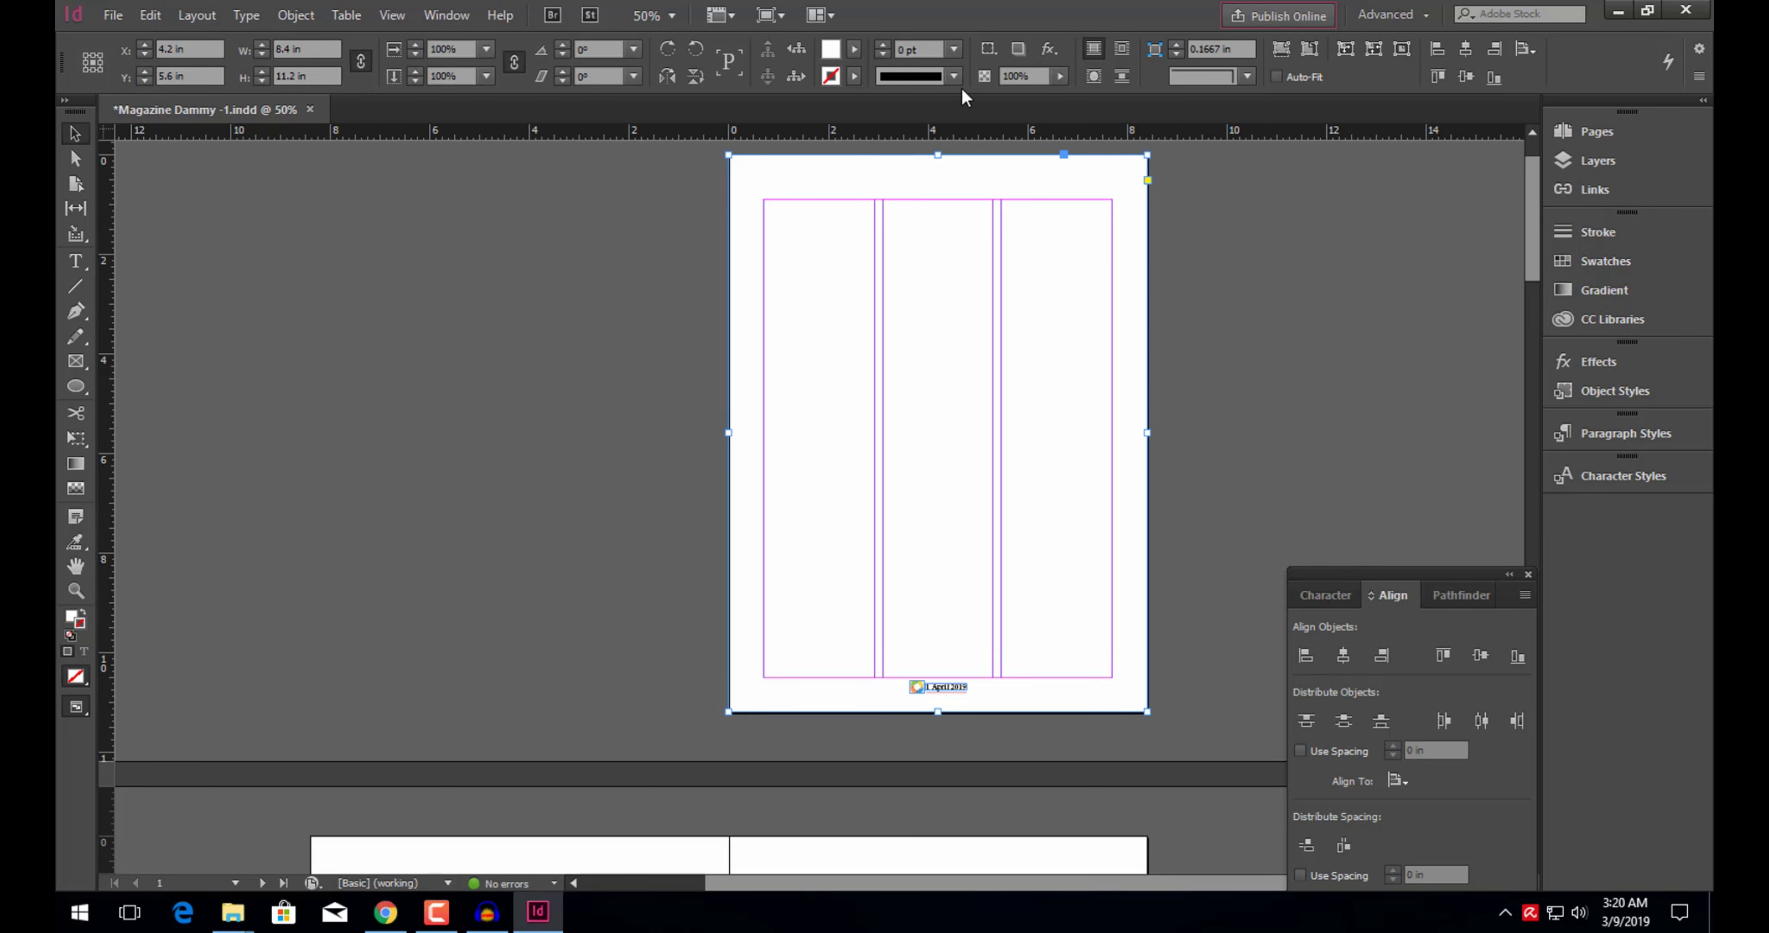